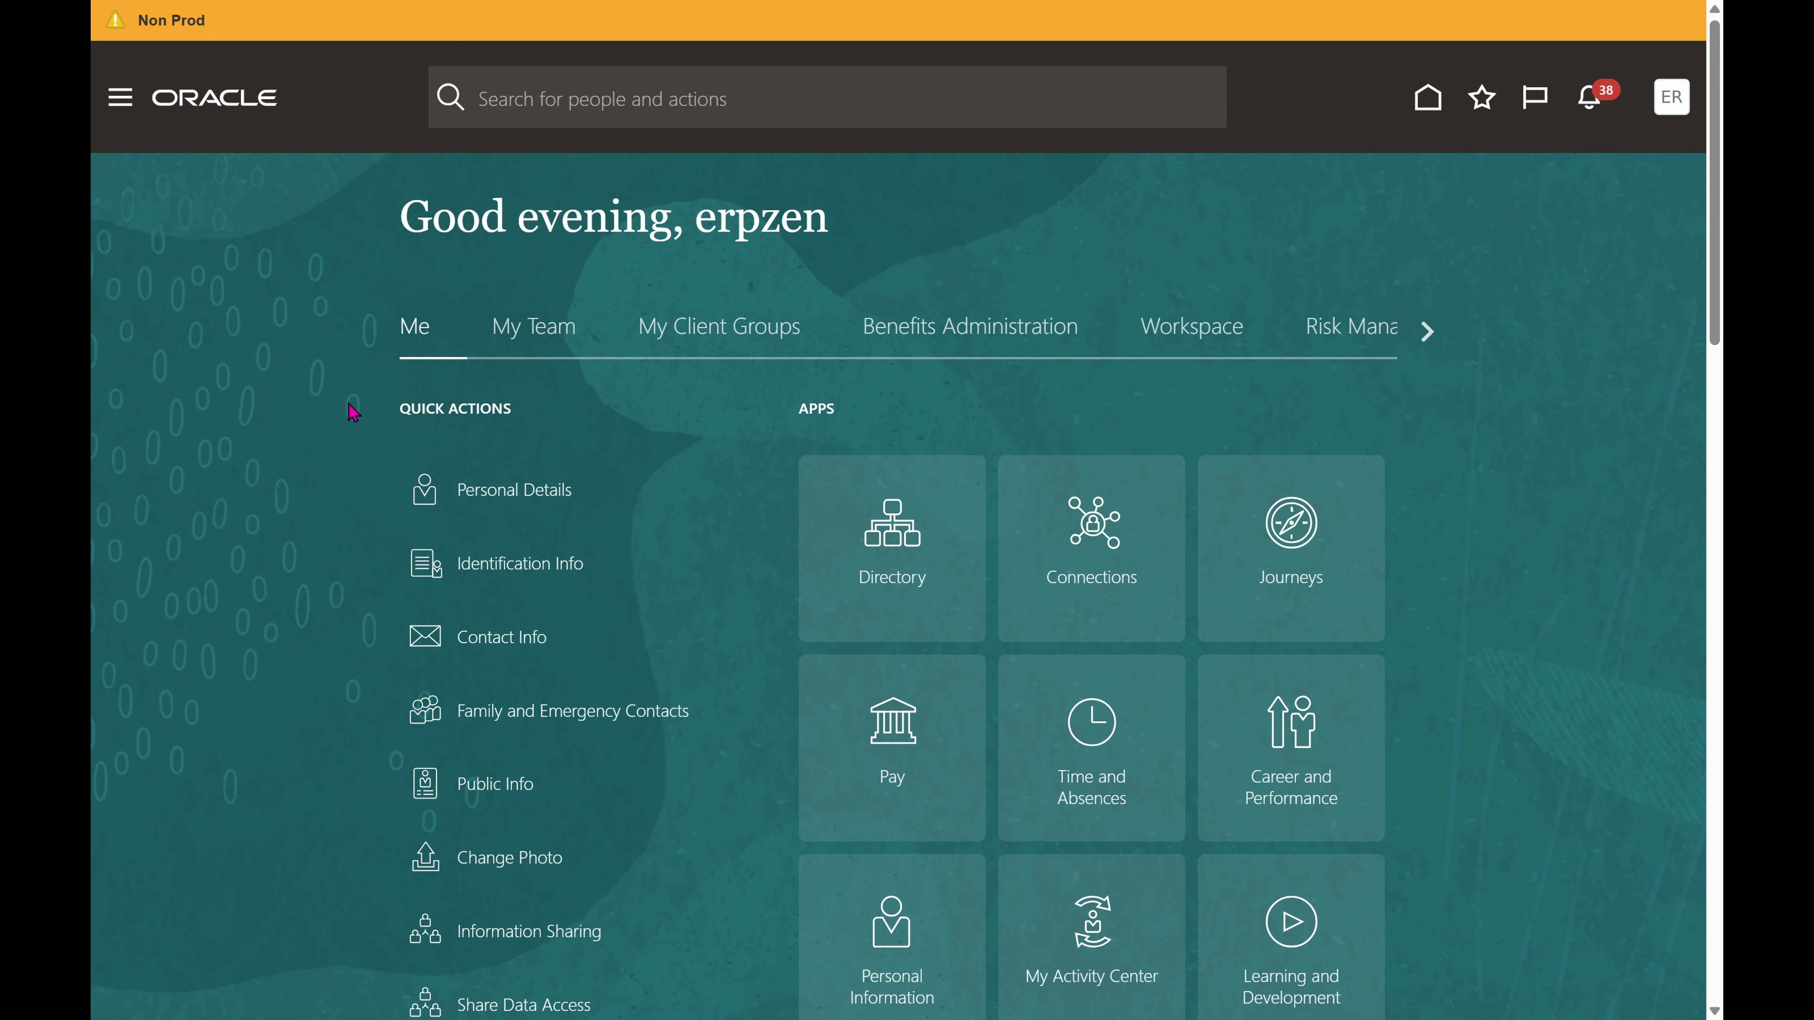
Step: Open the Purchase Orders work area under Procurement
{"action": "left_click", "coordinate": [122, 100]}
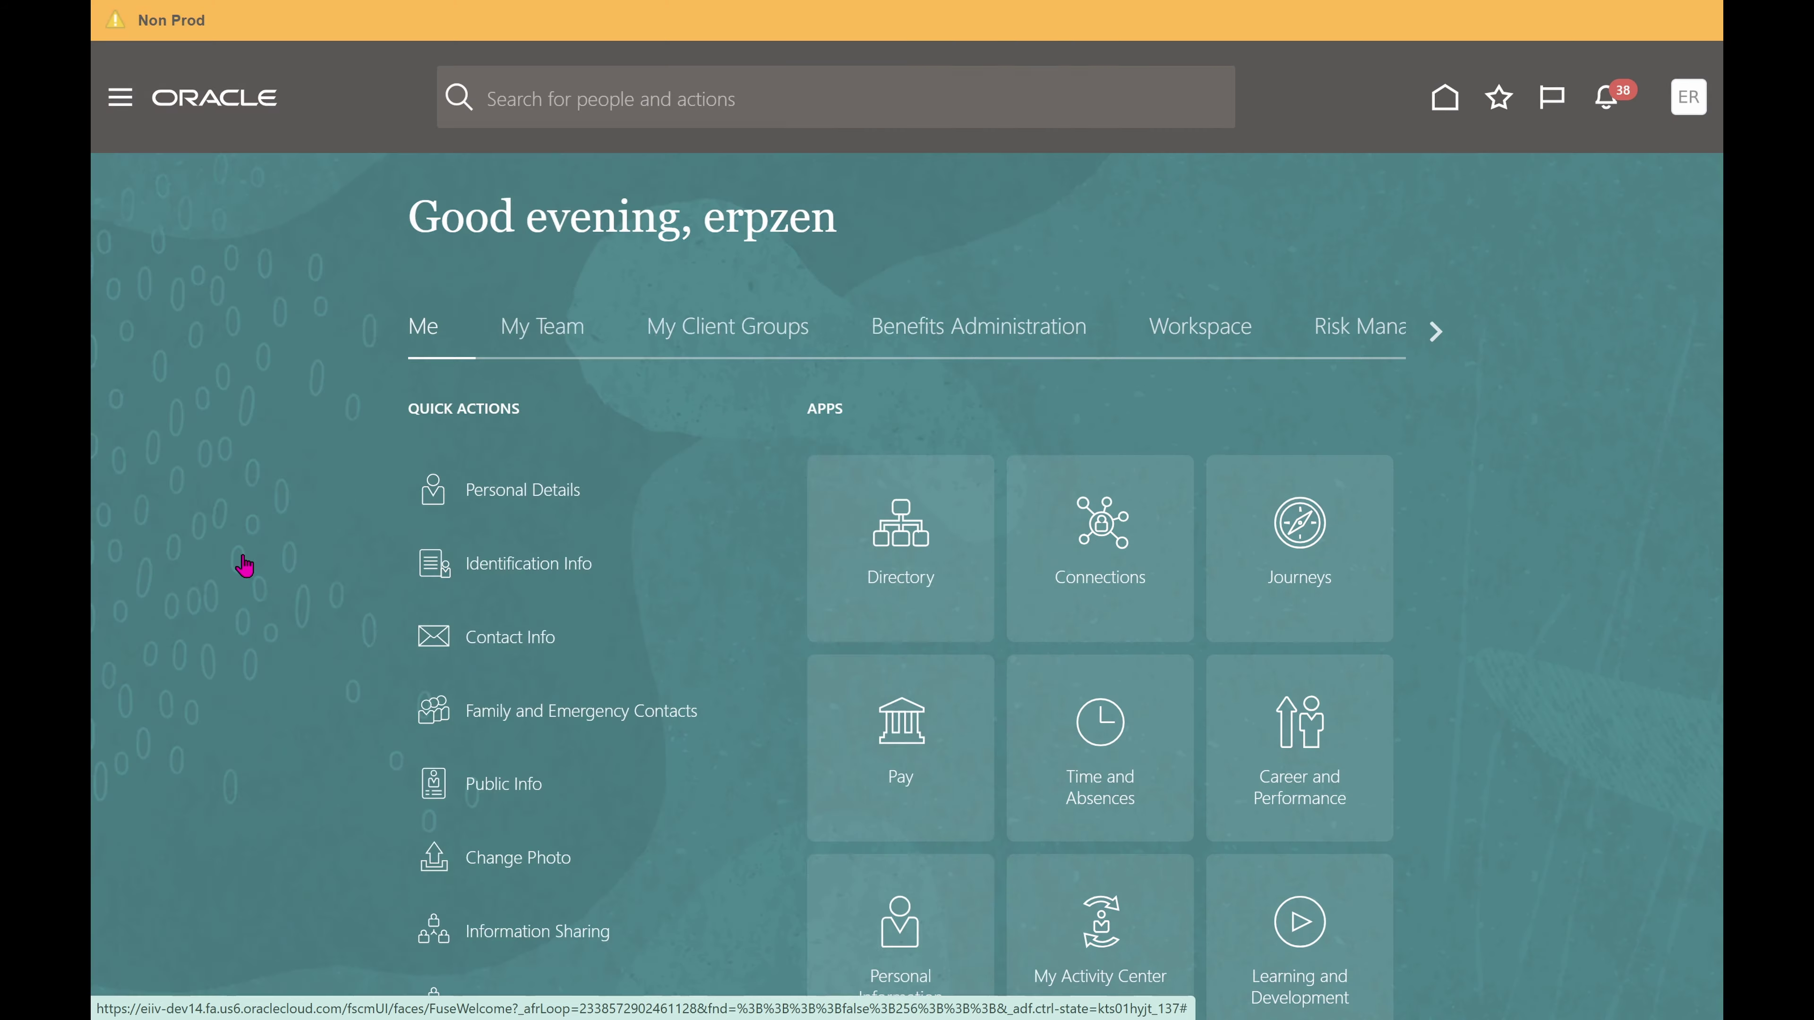
{"action": "scroll", "coordinate": [360, 700], "scroll_direction": "down", "scroll_amount": 5}
{"action": "scroll", "coordinate": [364, 705], "scroll_direction": "down", "scroll_amount": 10}
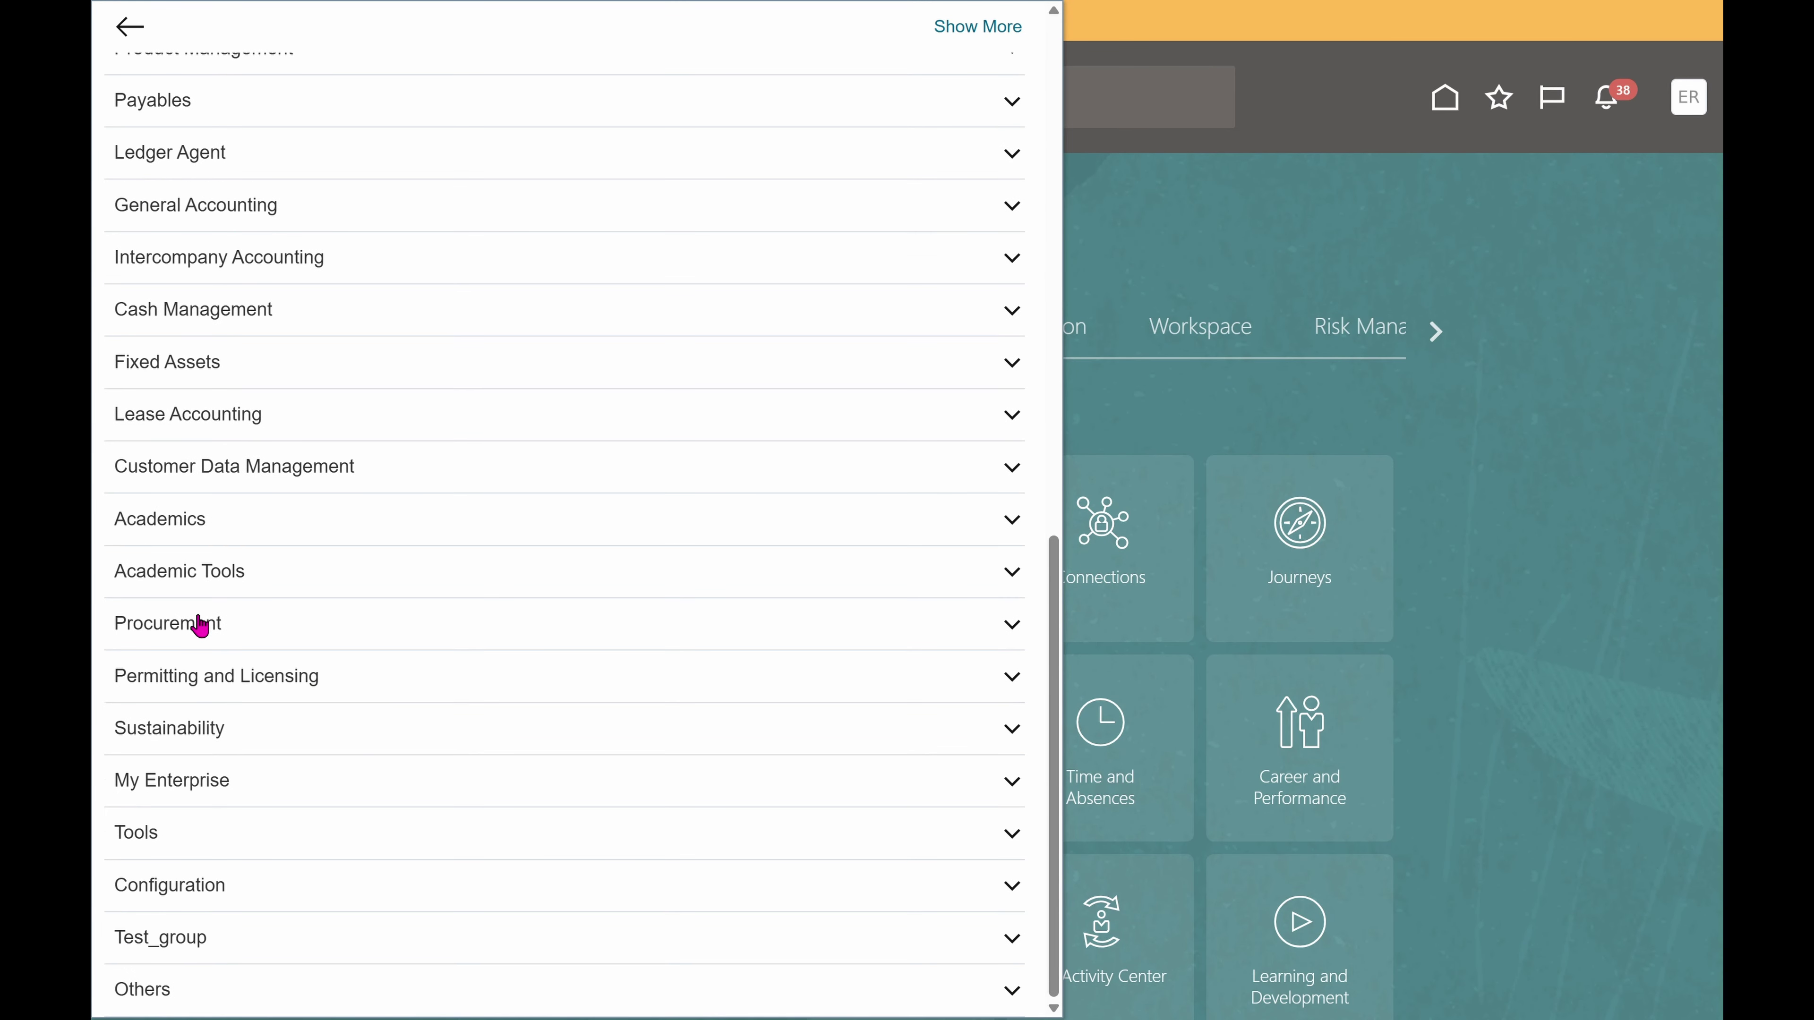
{"action": "left_click", "coordinate": [200, 625]}
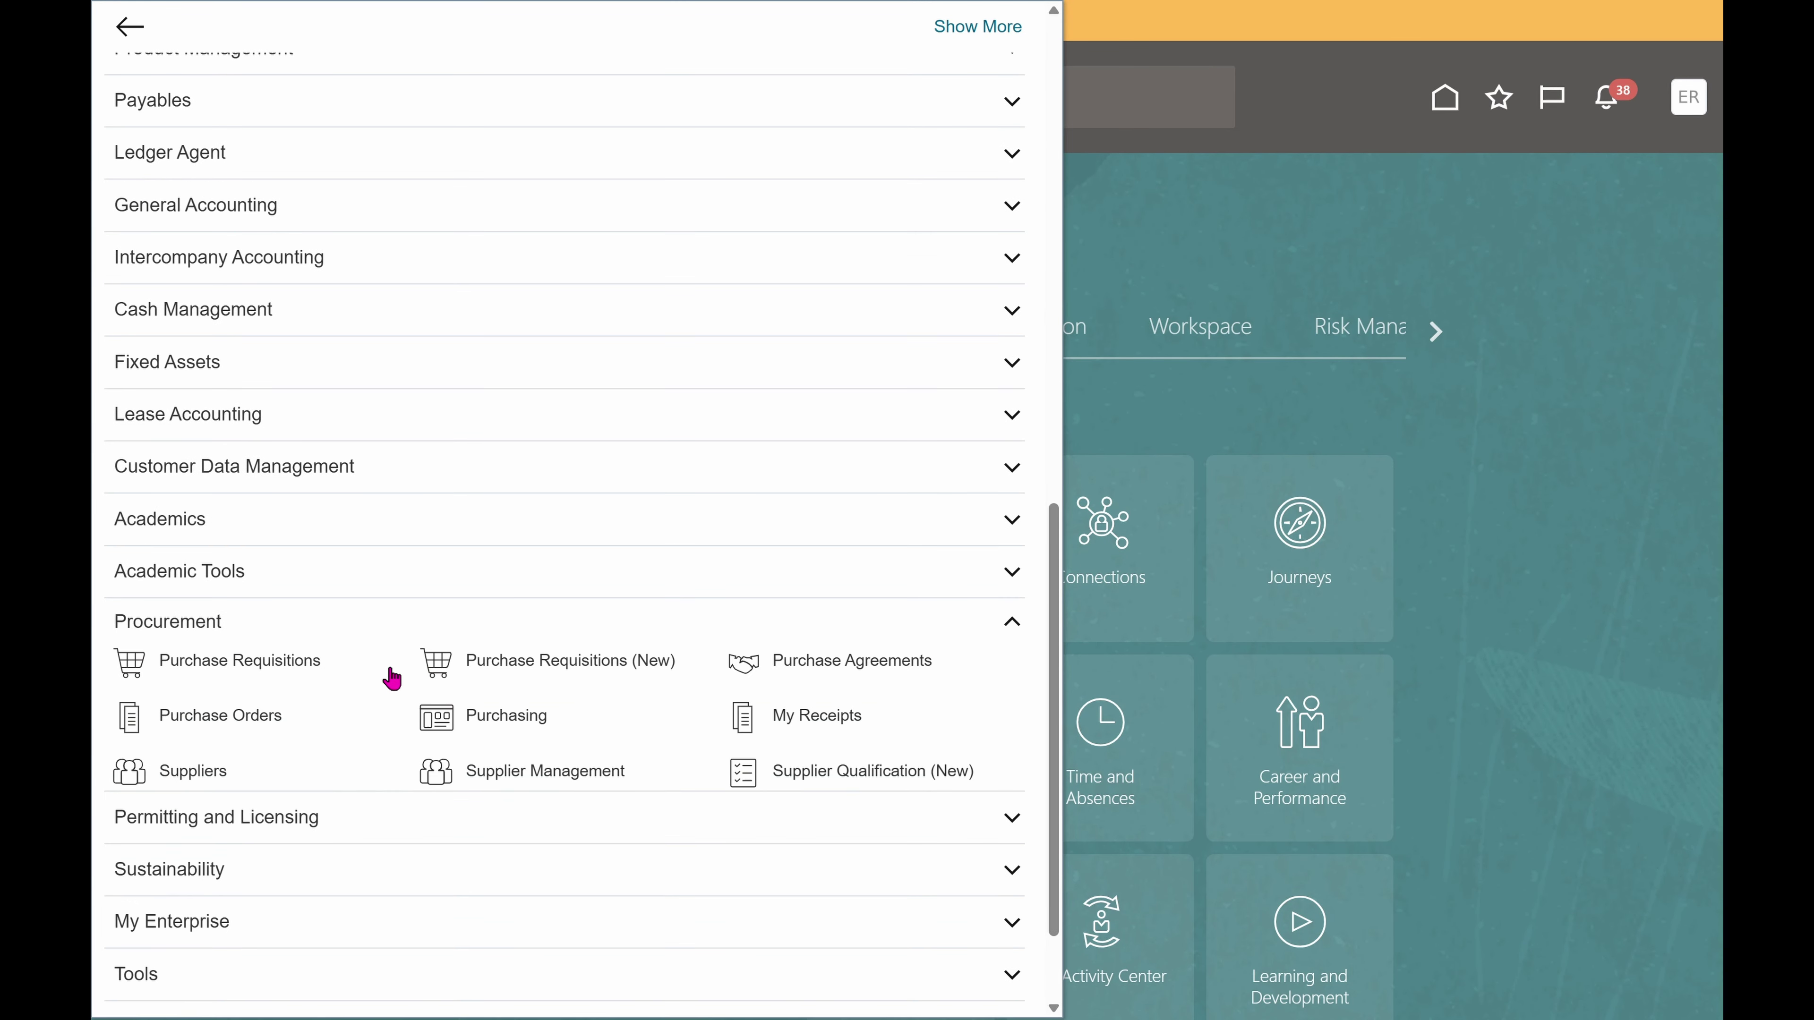
{"action": "left_click", "coordinate": [184, 717]}
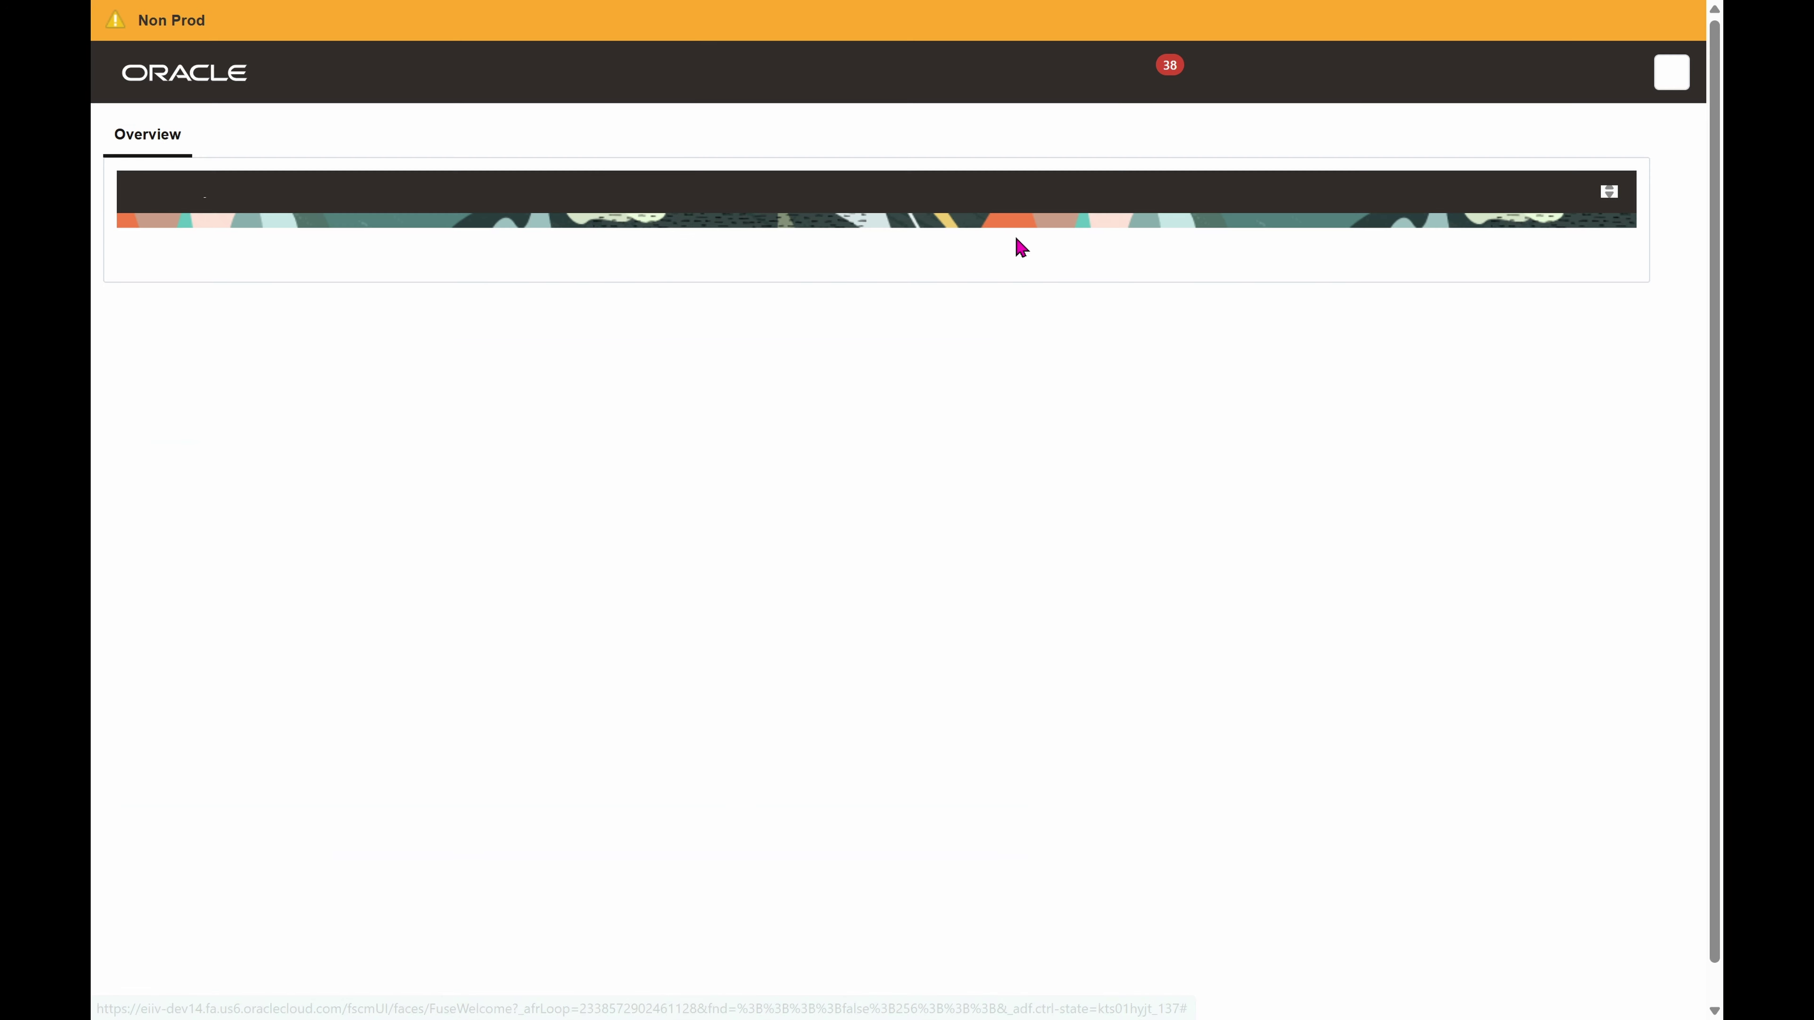
Step: Create a new purchase order for Erpzen Dell Supplier, finding the supplier with the search term "erpzen"
{"action": "left_click", "coordinate": [1674, 318]}
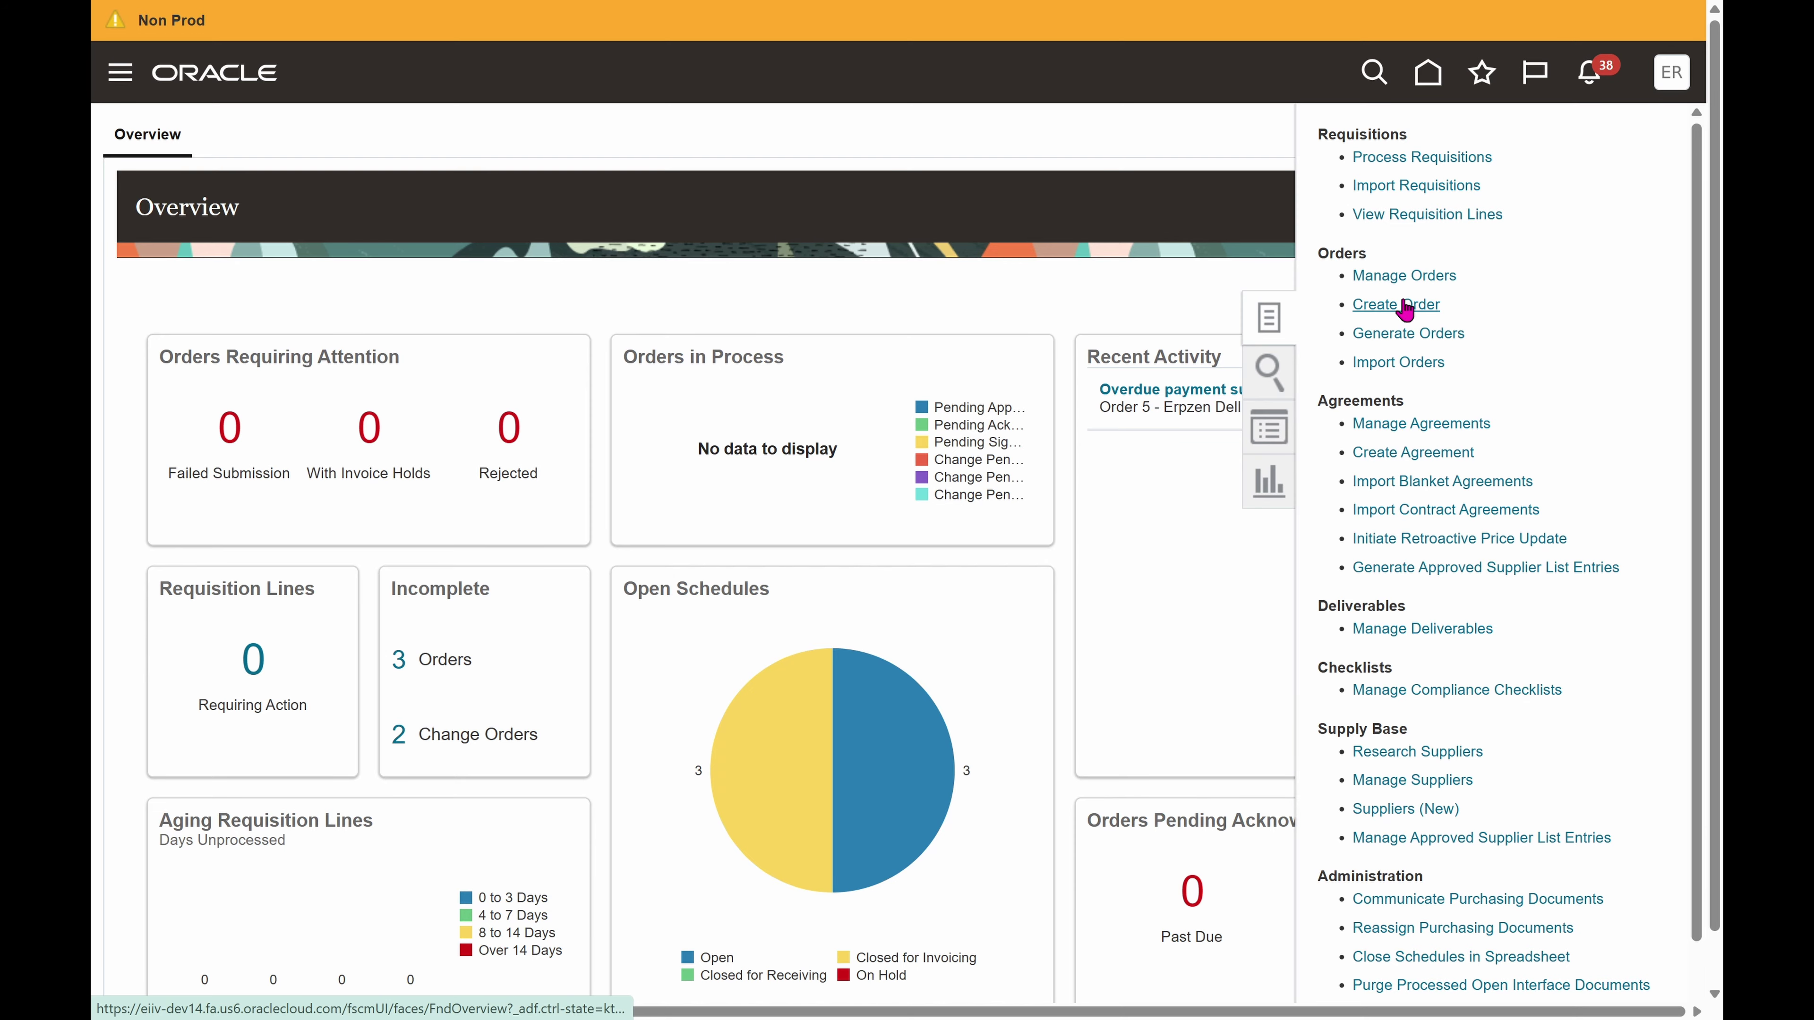
{"action": "left_click", "coordinate": [1396, 305]}
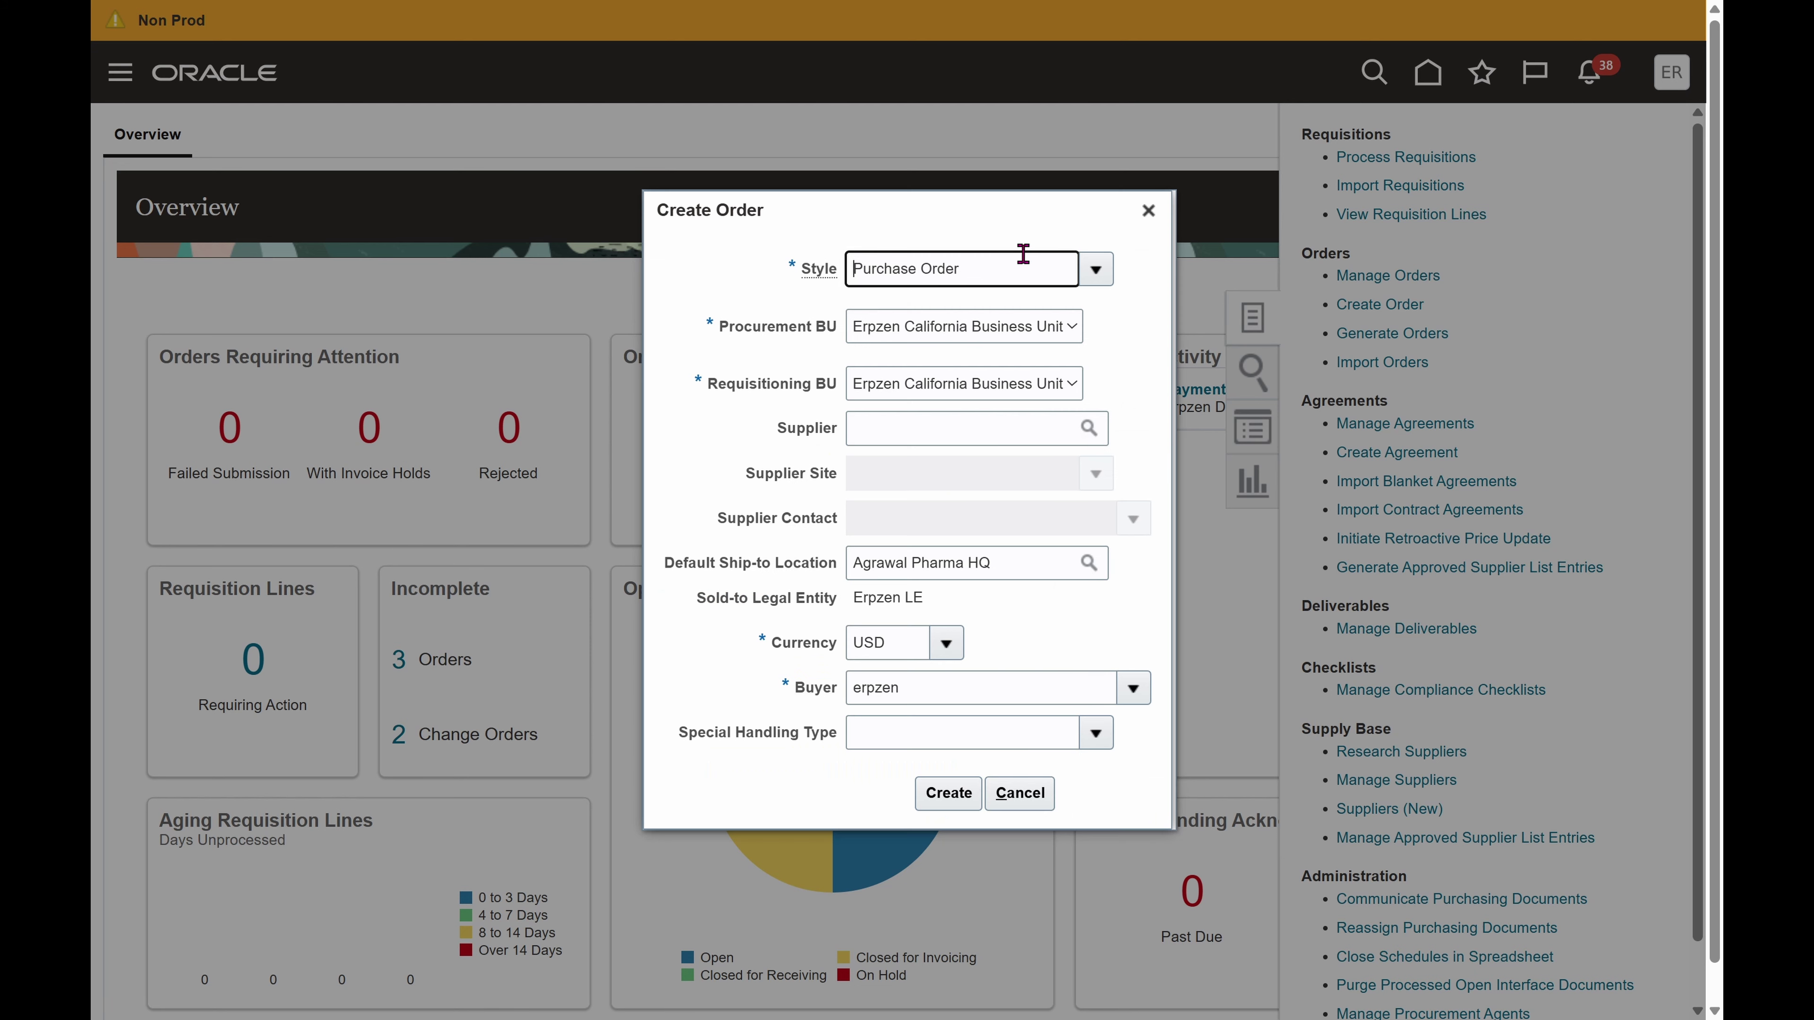
{"action": "left_click", "coordinate": [1088, 429]}
{"action": "left_click", "coordinate": [705, 423]}
{"action": "type", "text": "er"}
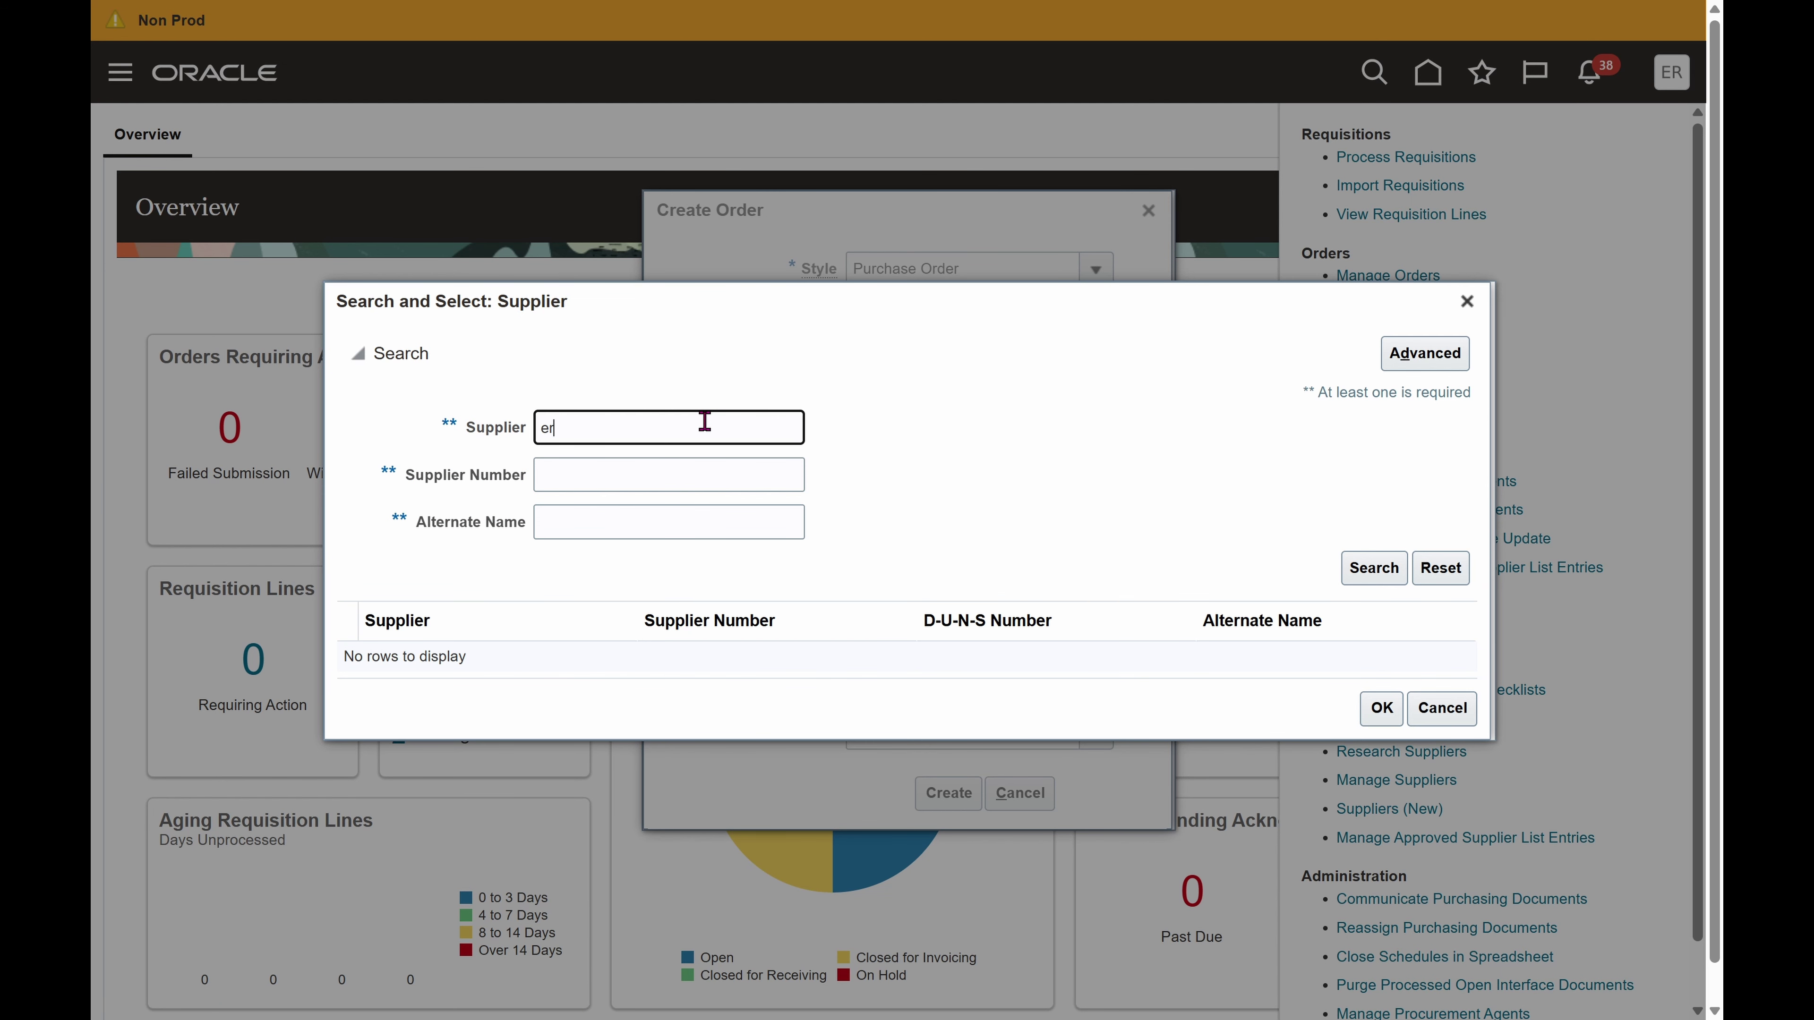
{"action": "type", "text": "pzen"}
{"action": "key", "text": "Return"}
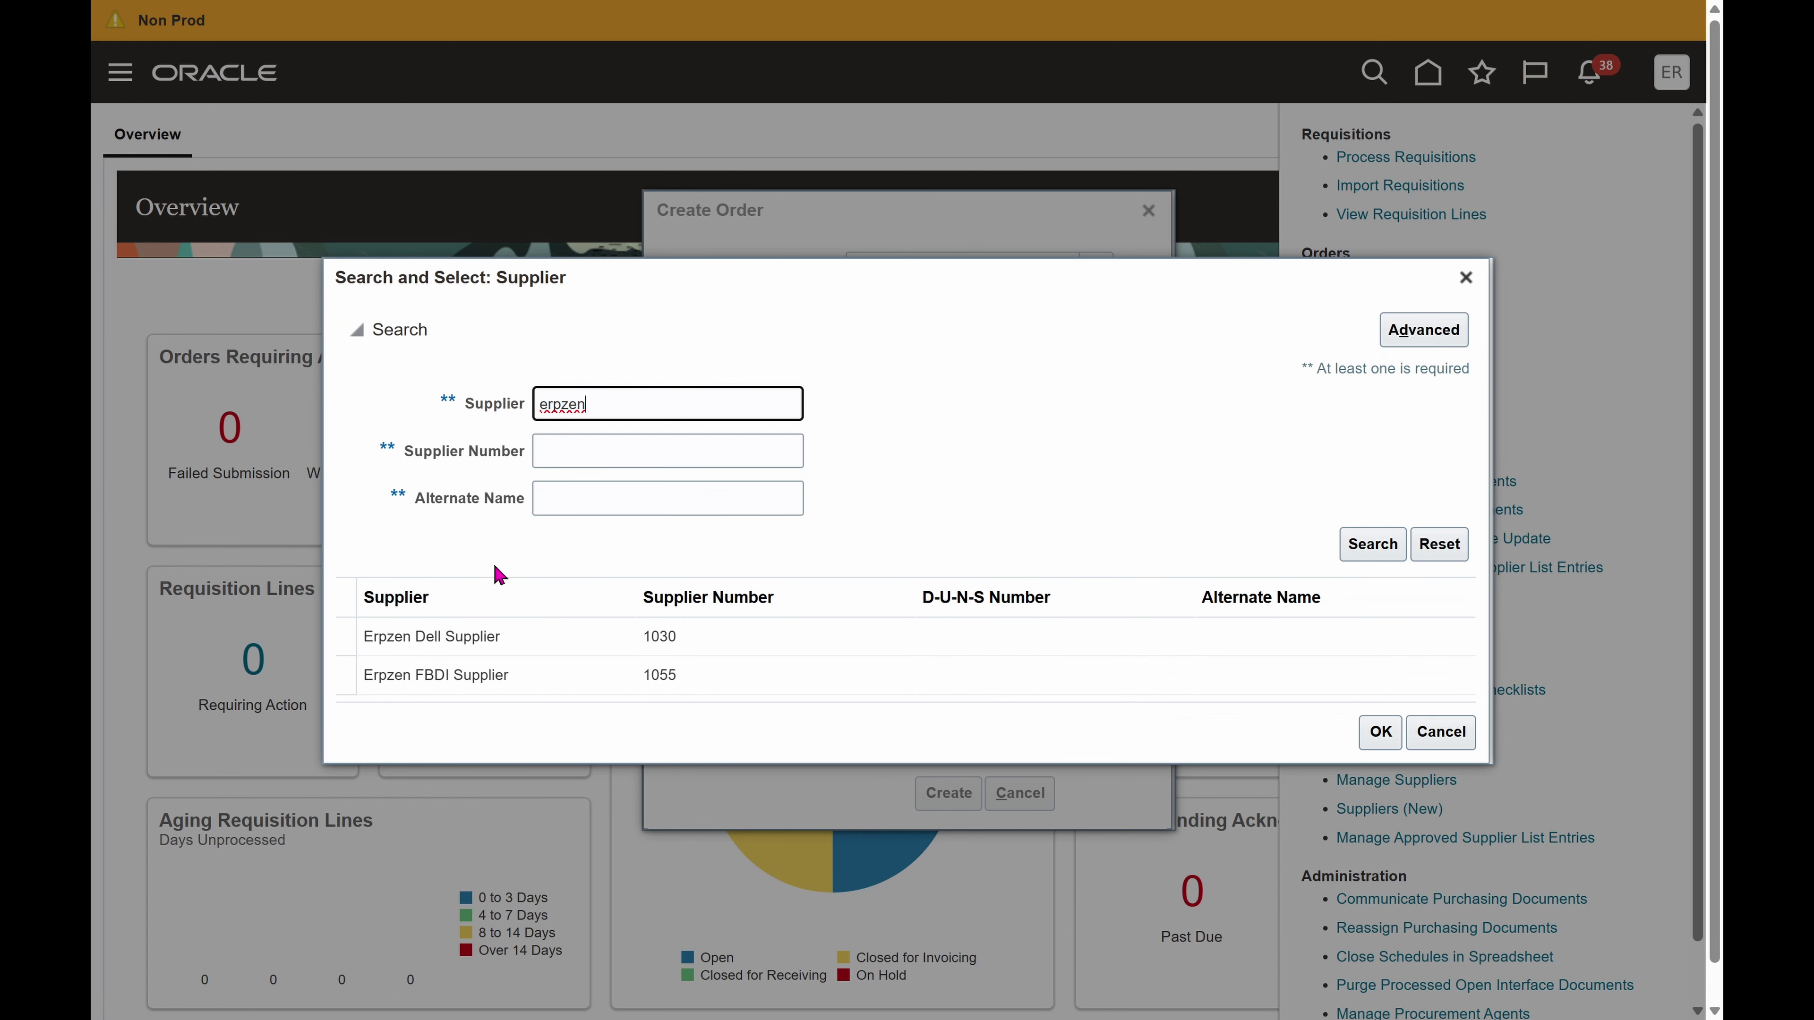
{"action": "left_click", "coordinate": [493, 636]}
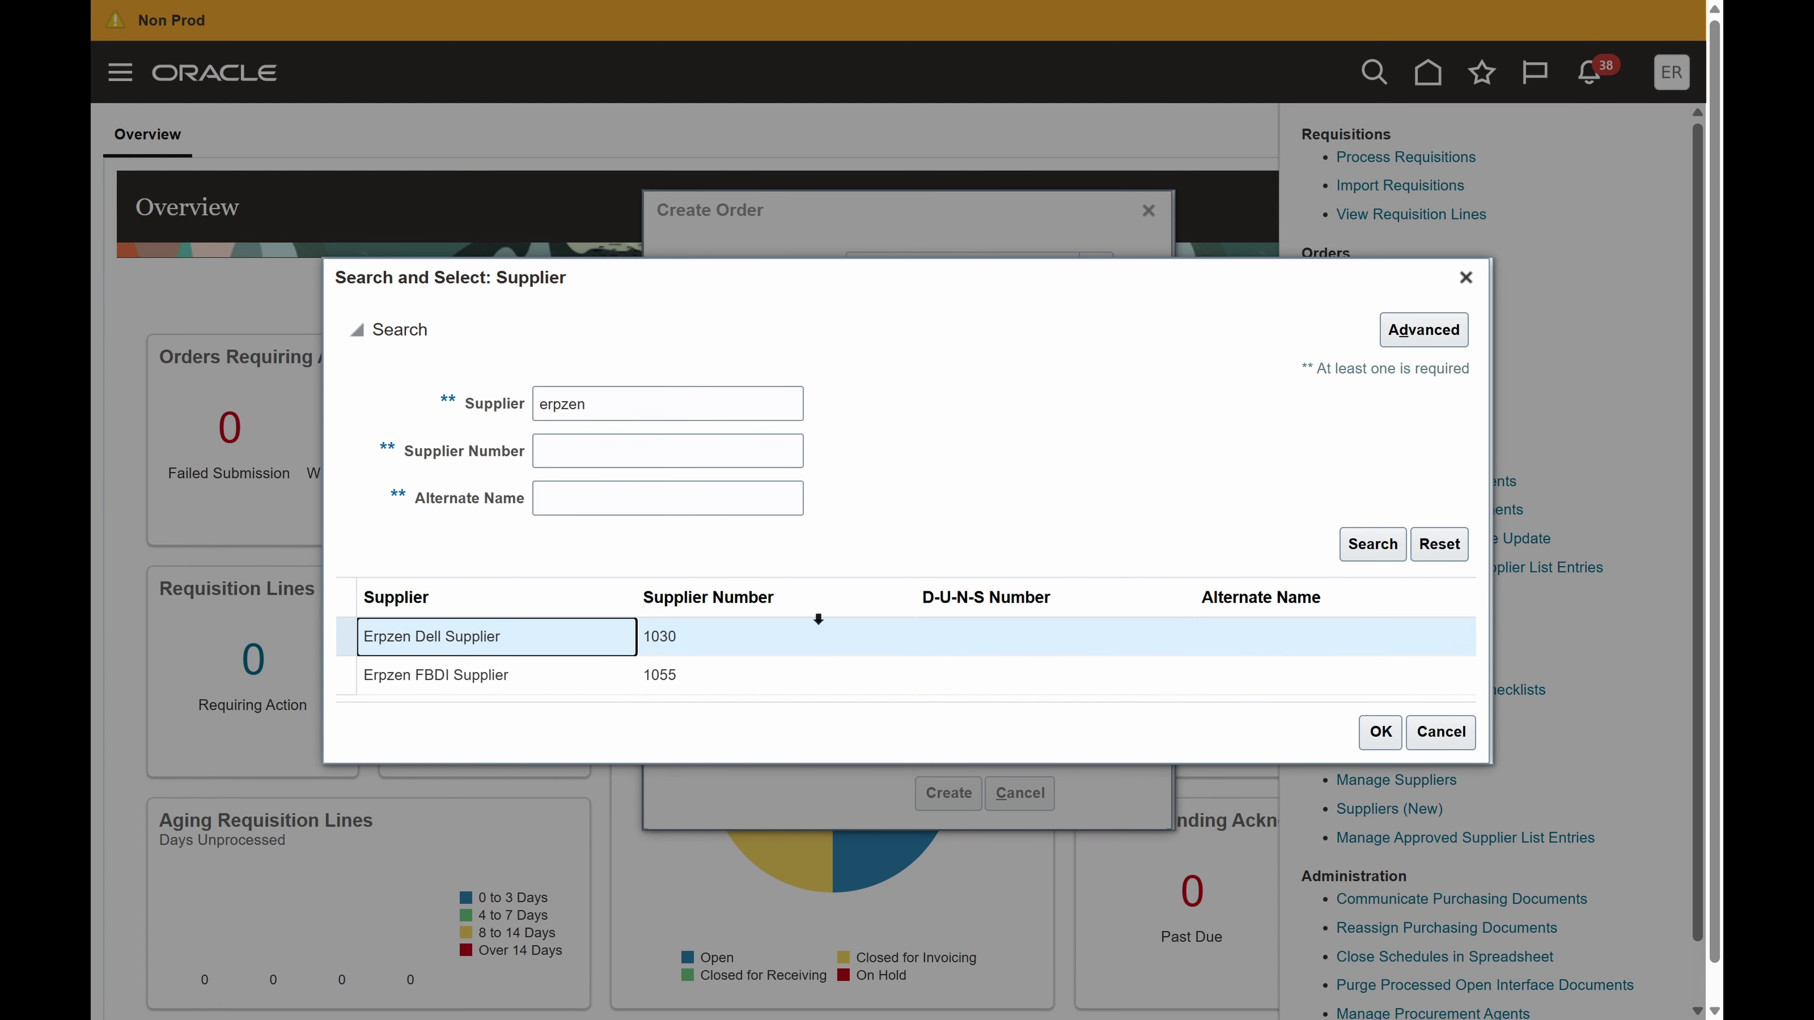
{"action": "left_click", "coordinate": [1378, 731]}
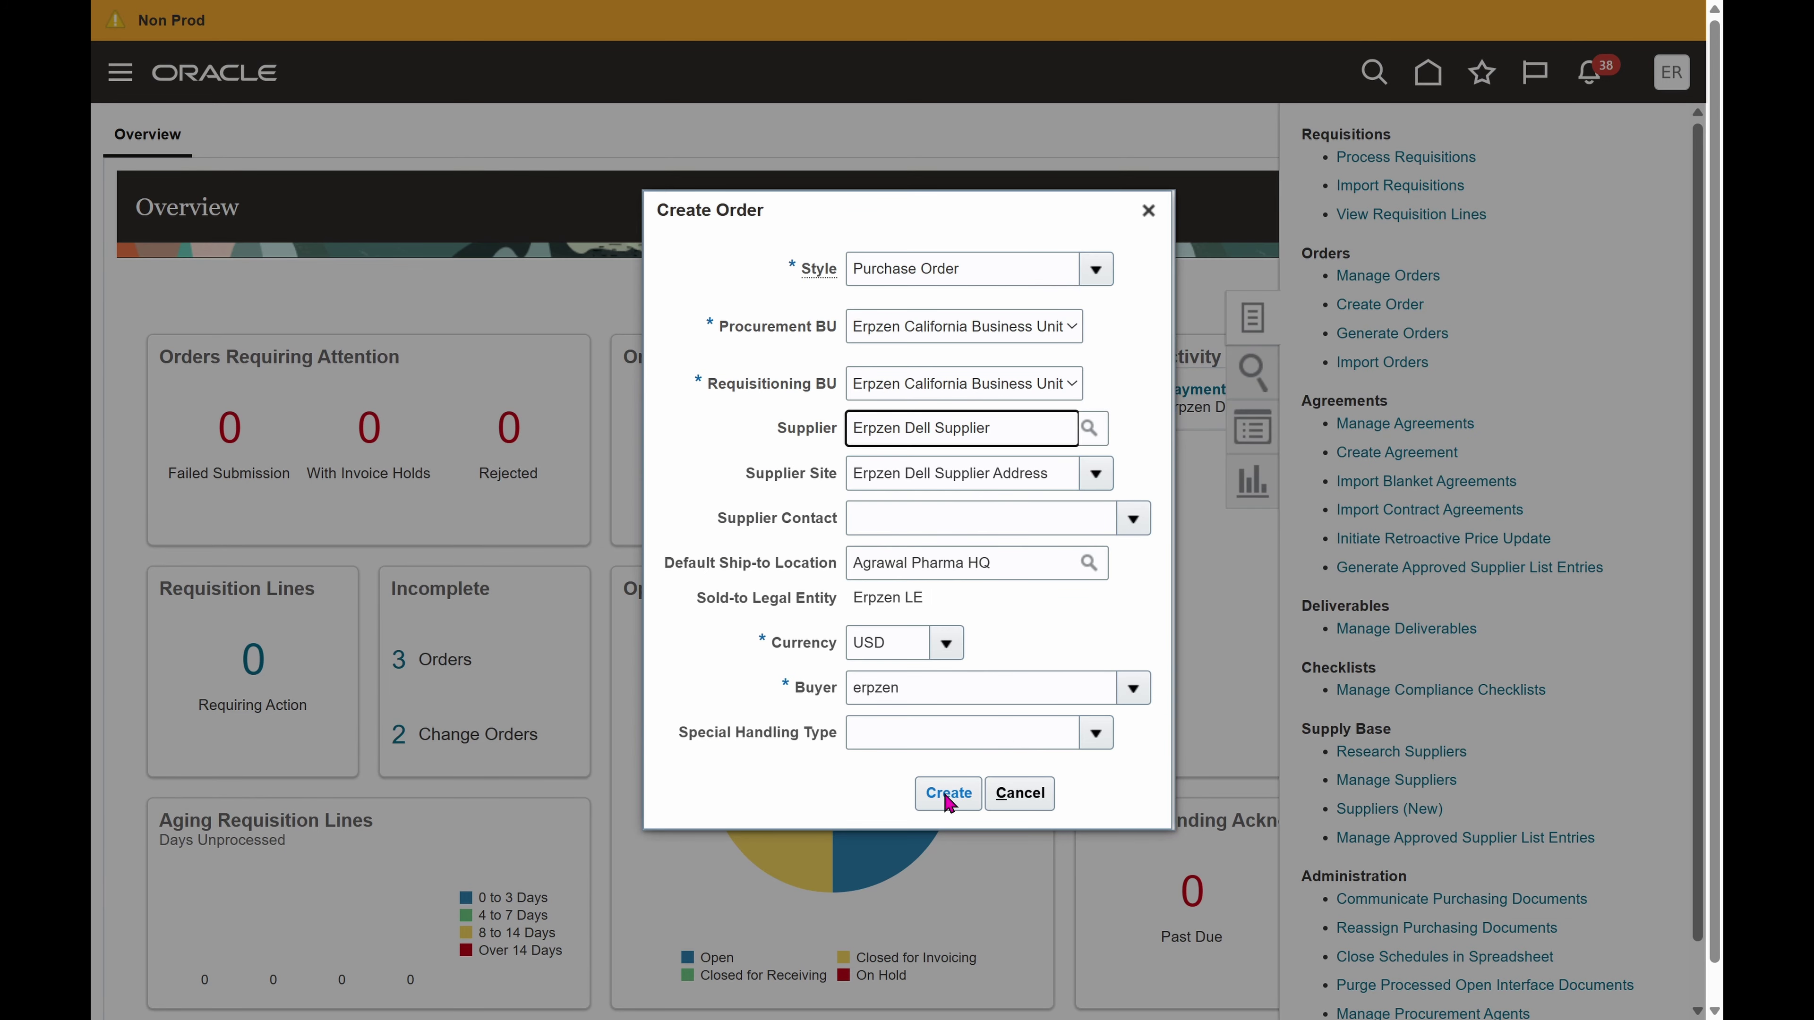
{"action": "left_click", "coordinate": [947, 793]}
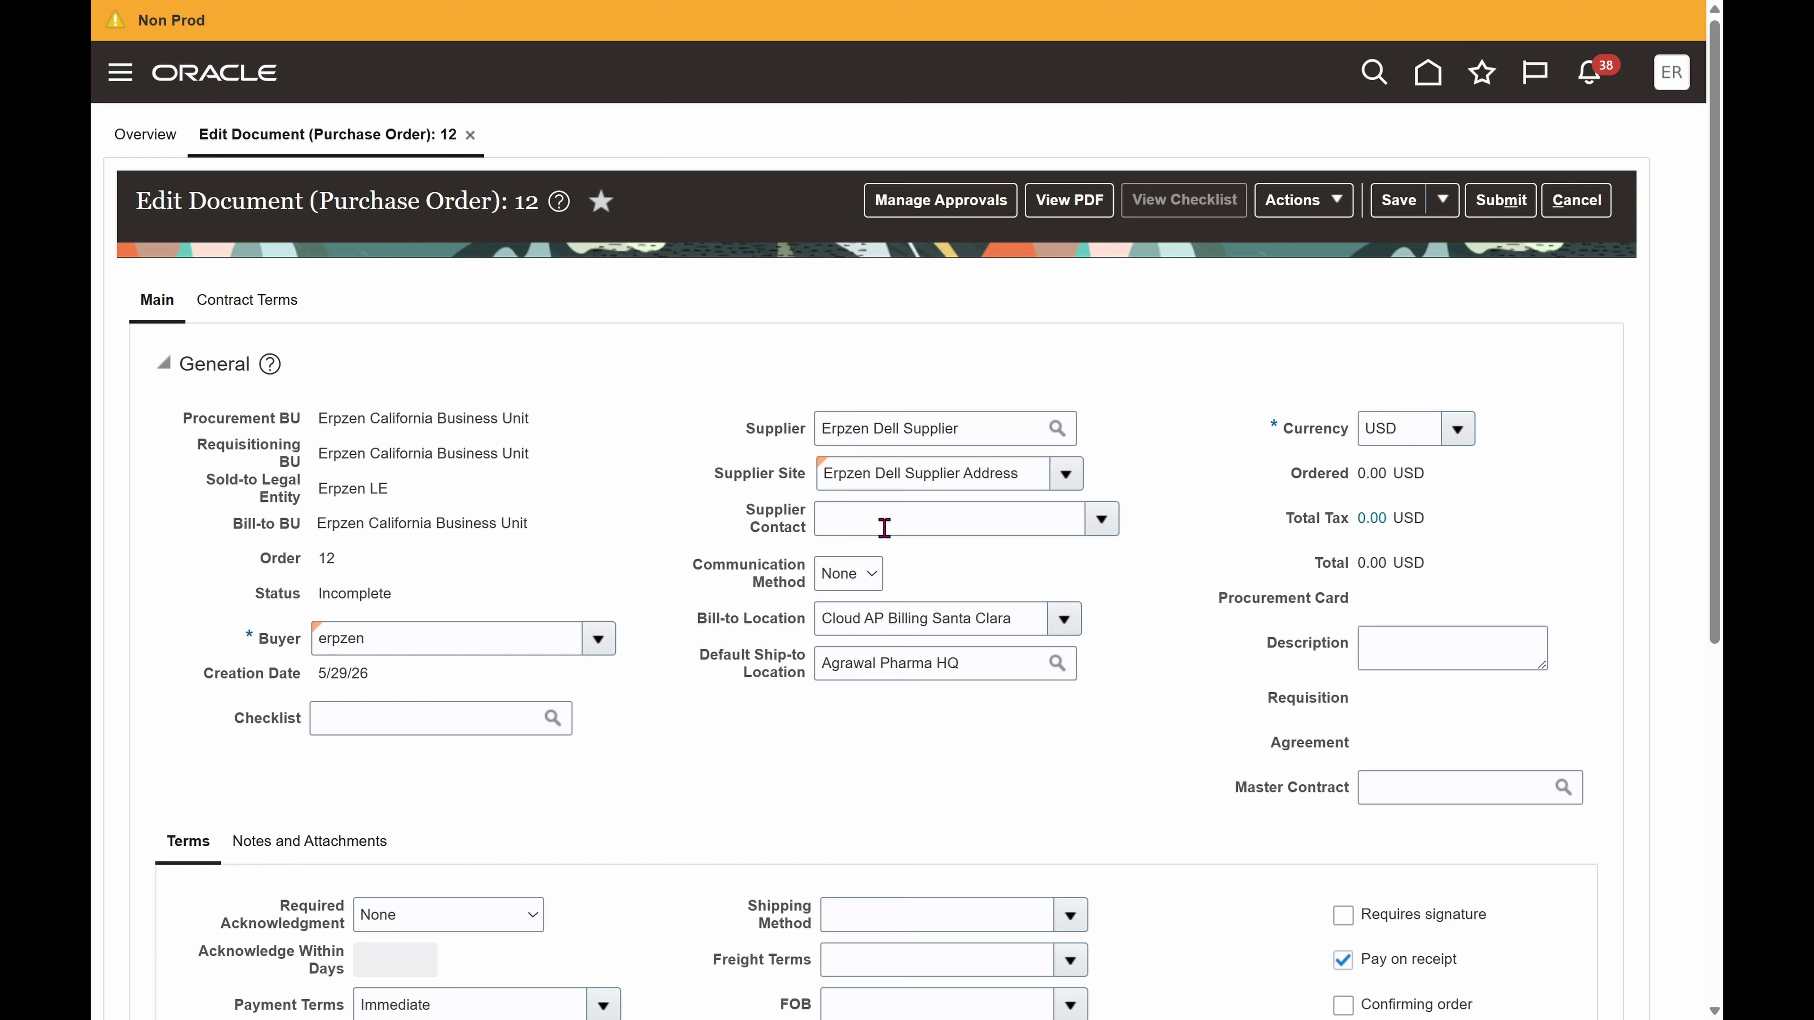
Step: Add a line to the purchase order and set its type to Goods
{"action": "scroll", "coordinate": [885, 527], "scroll_direction": "down", "scroll_amount": 6}
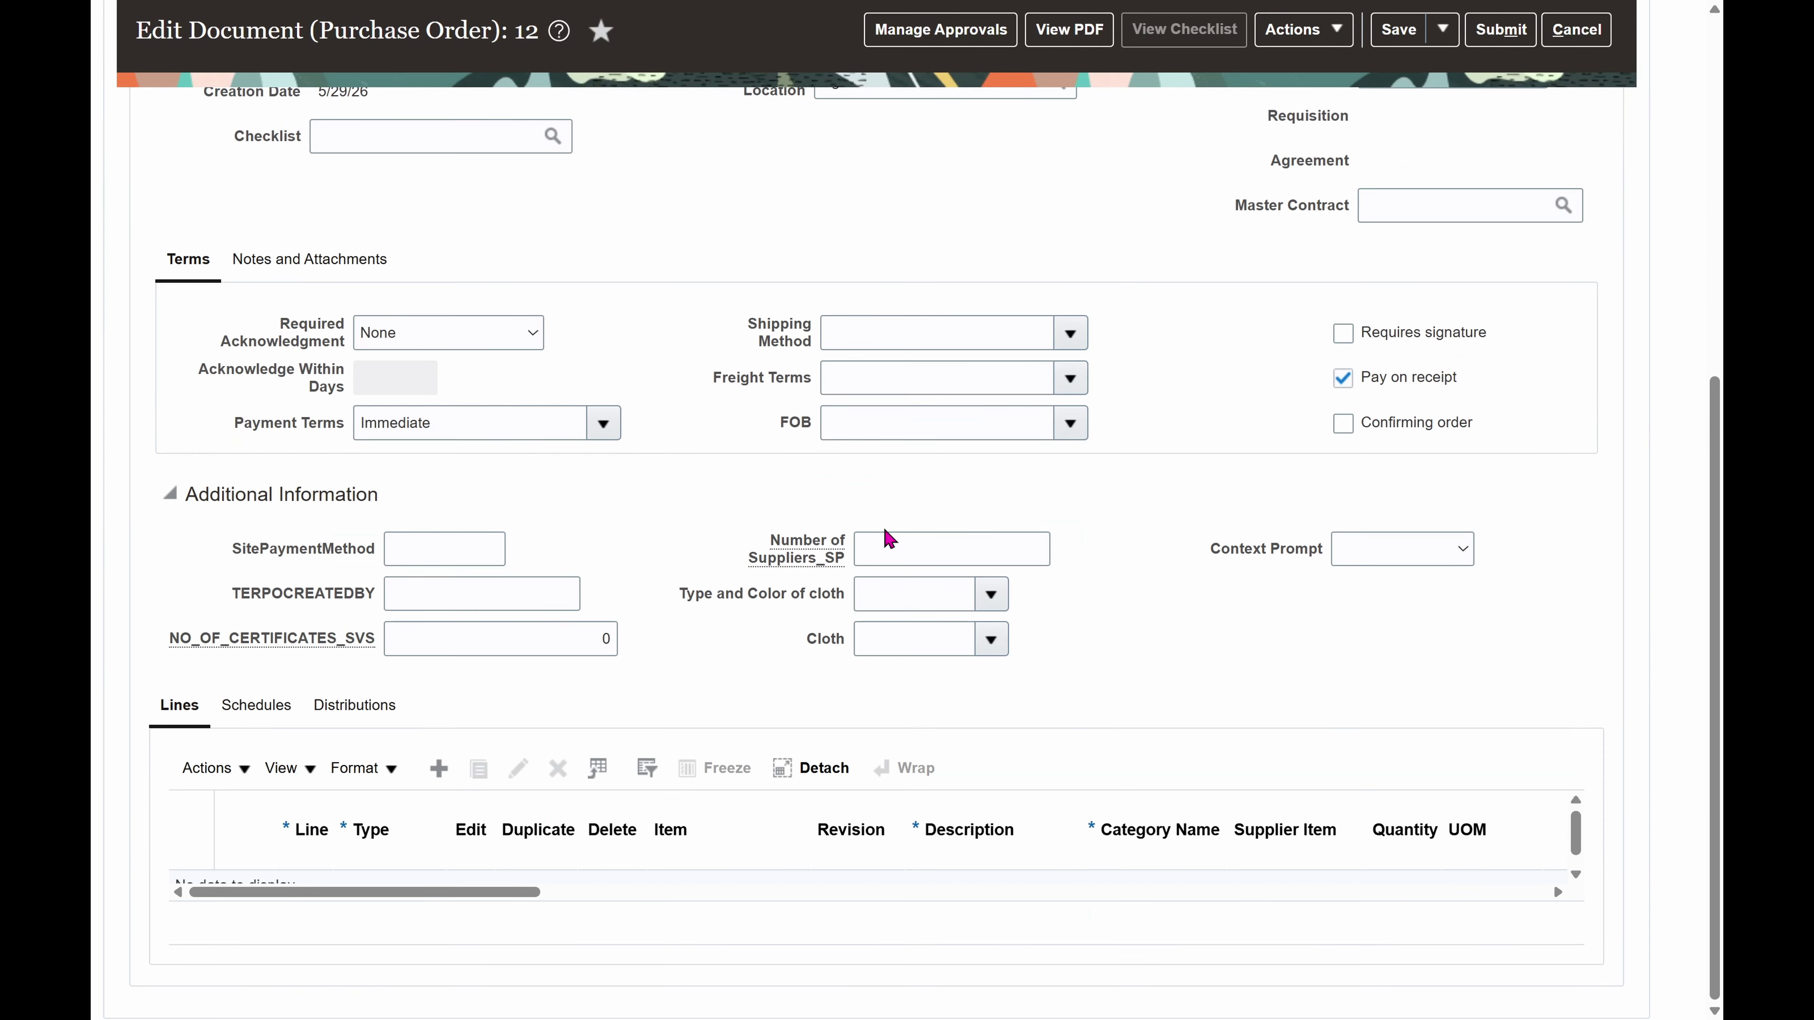
{"action": "left_click", "coordinate": [438, 768]}
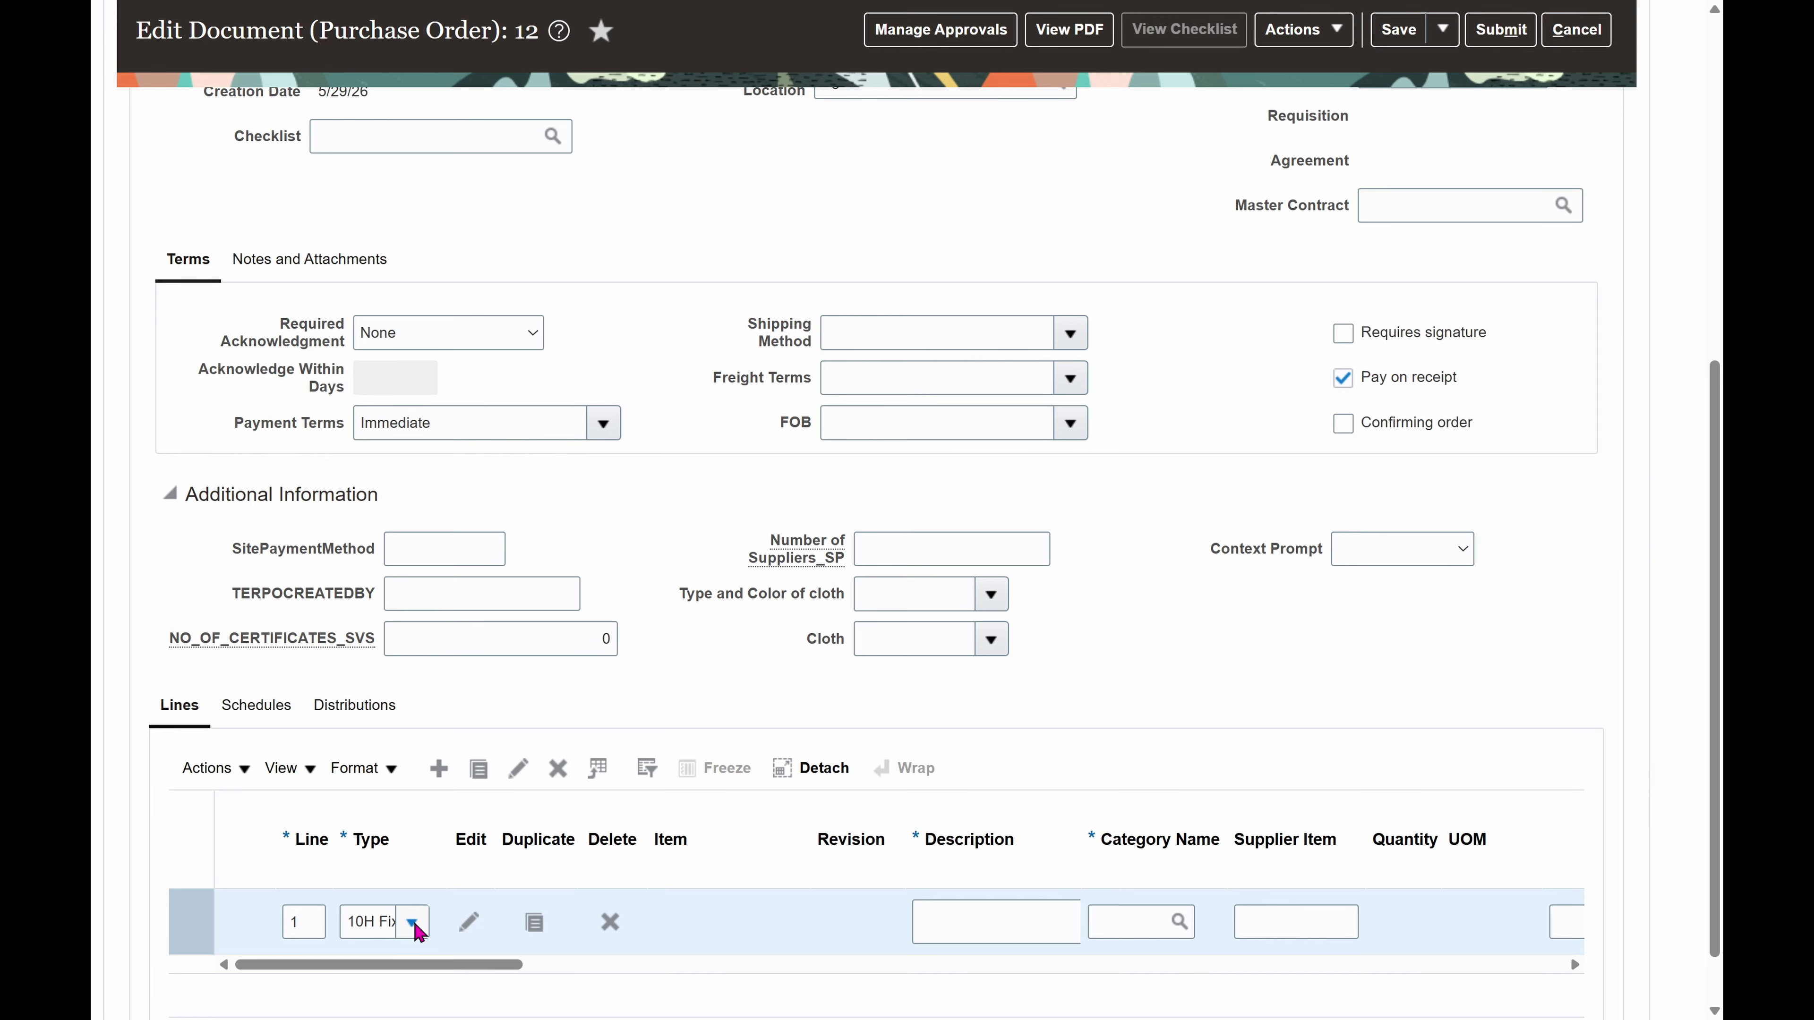
{"action": "left_click", "coordinate": [412, 922]}
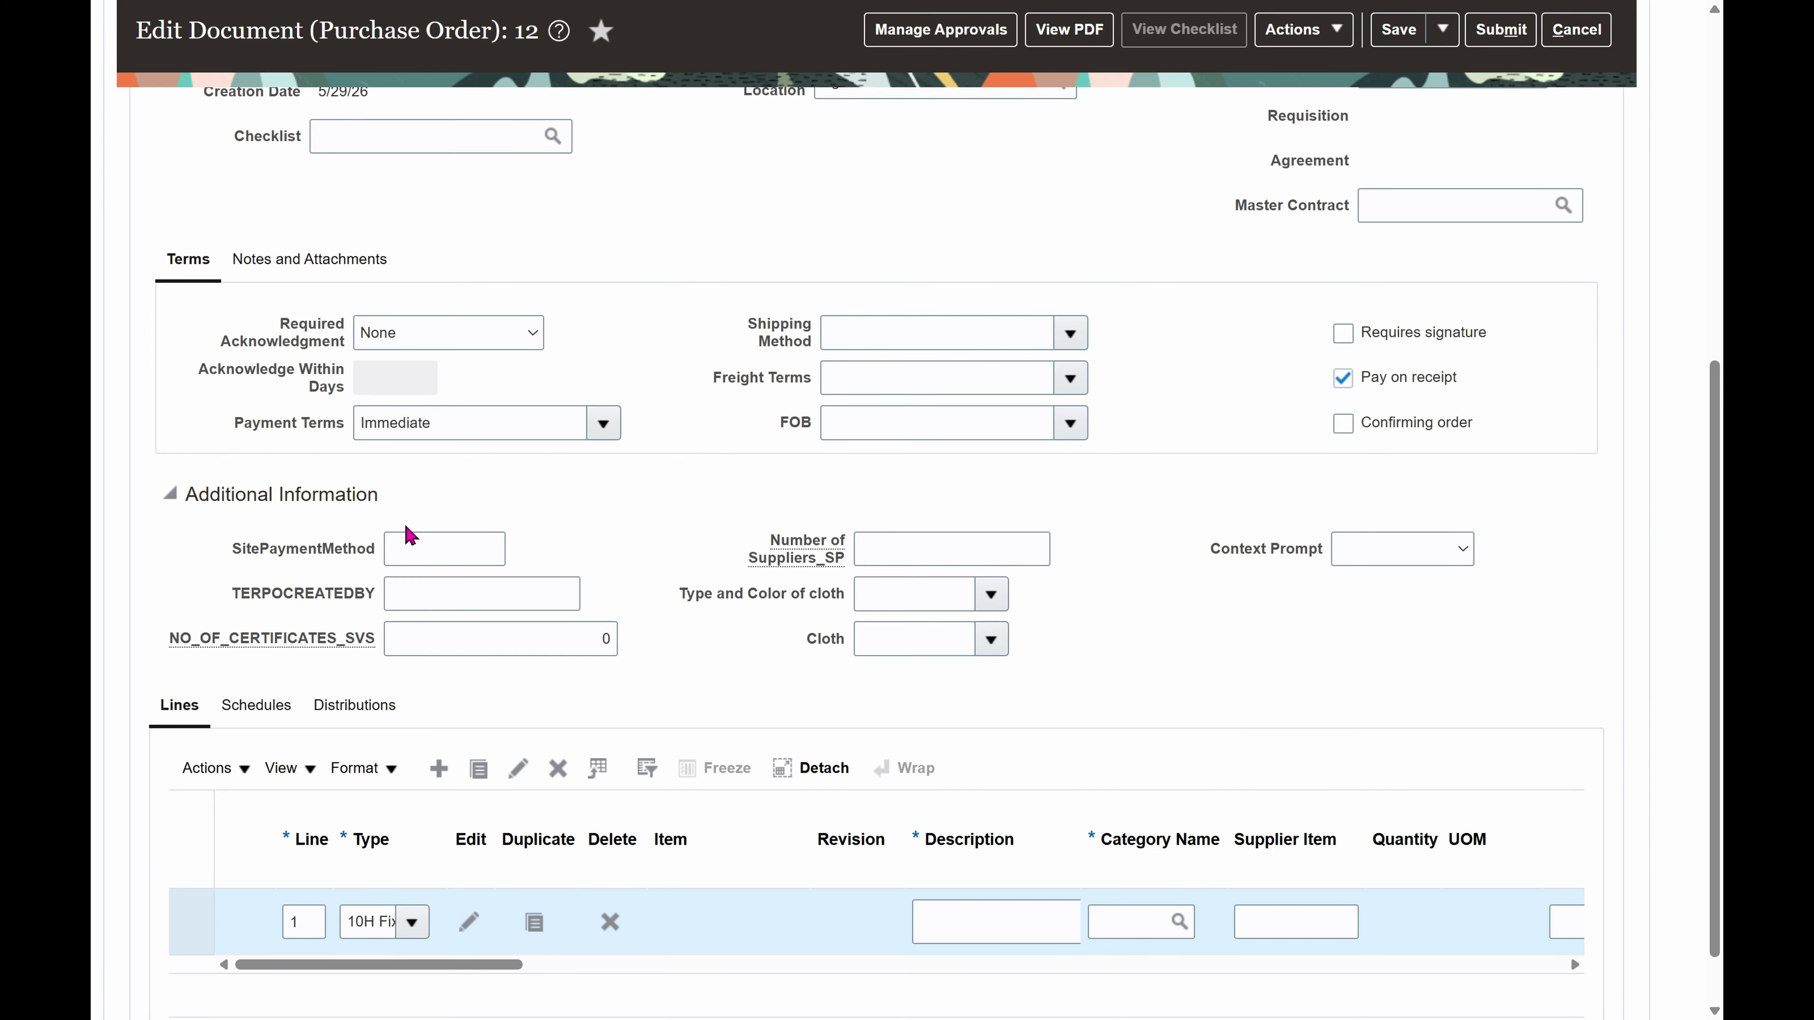
{"action": "left_click", "coordinate": [405, 659]}
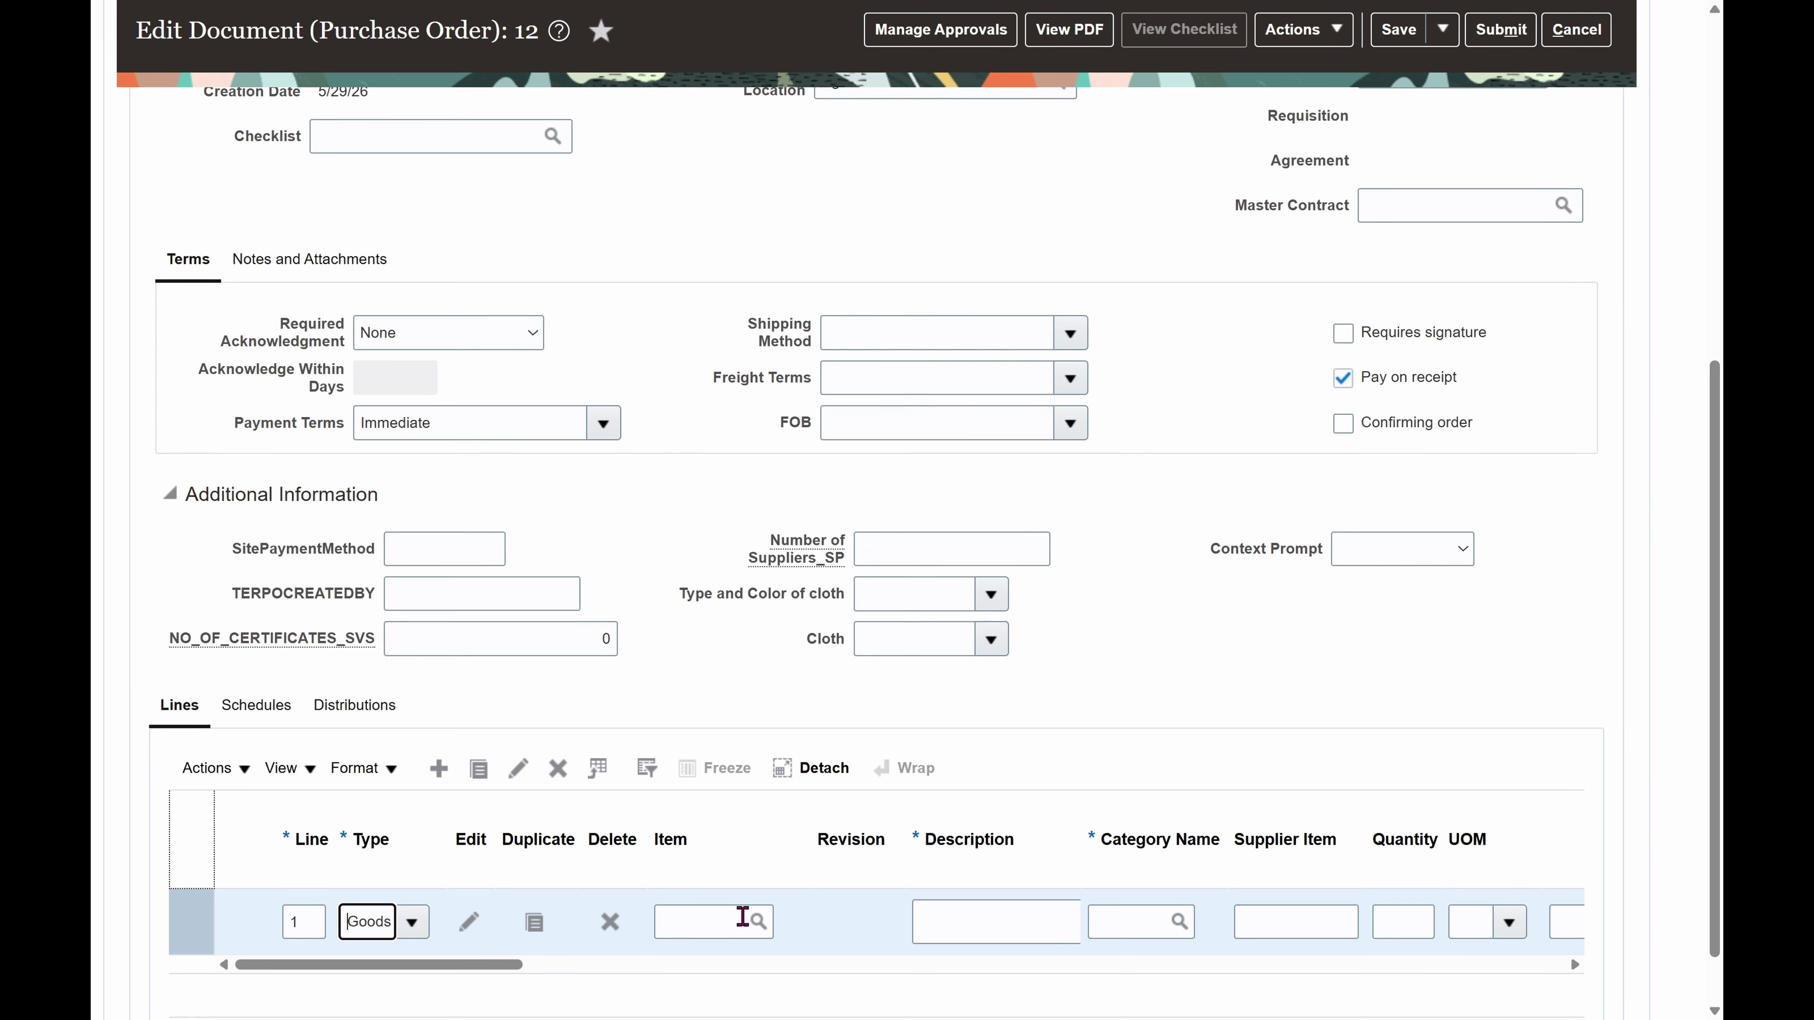
{"action": "left_click", "coordinate": [750, 921]}
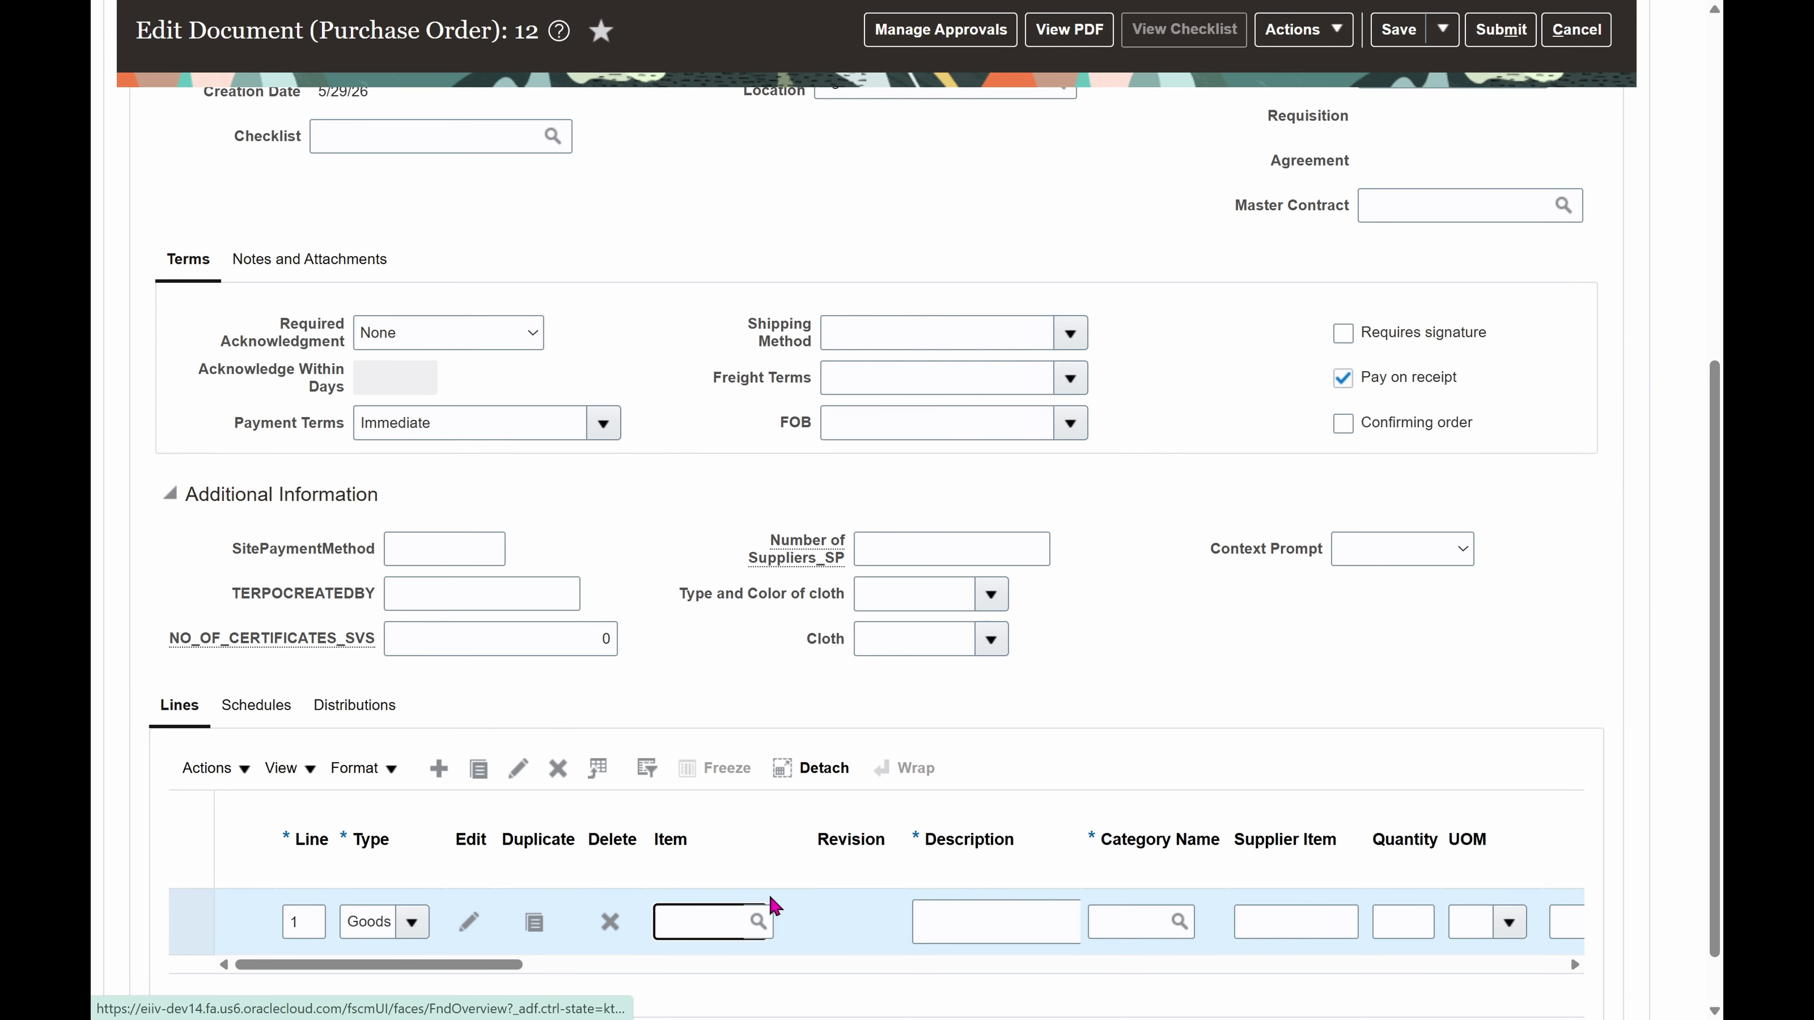
{"action": "left_click", "coordinate": [837, 928]}
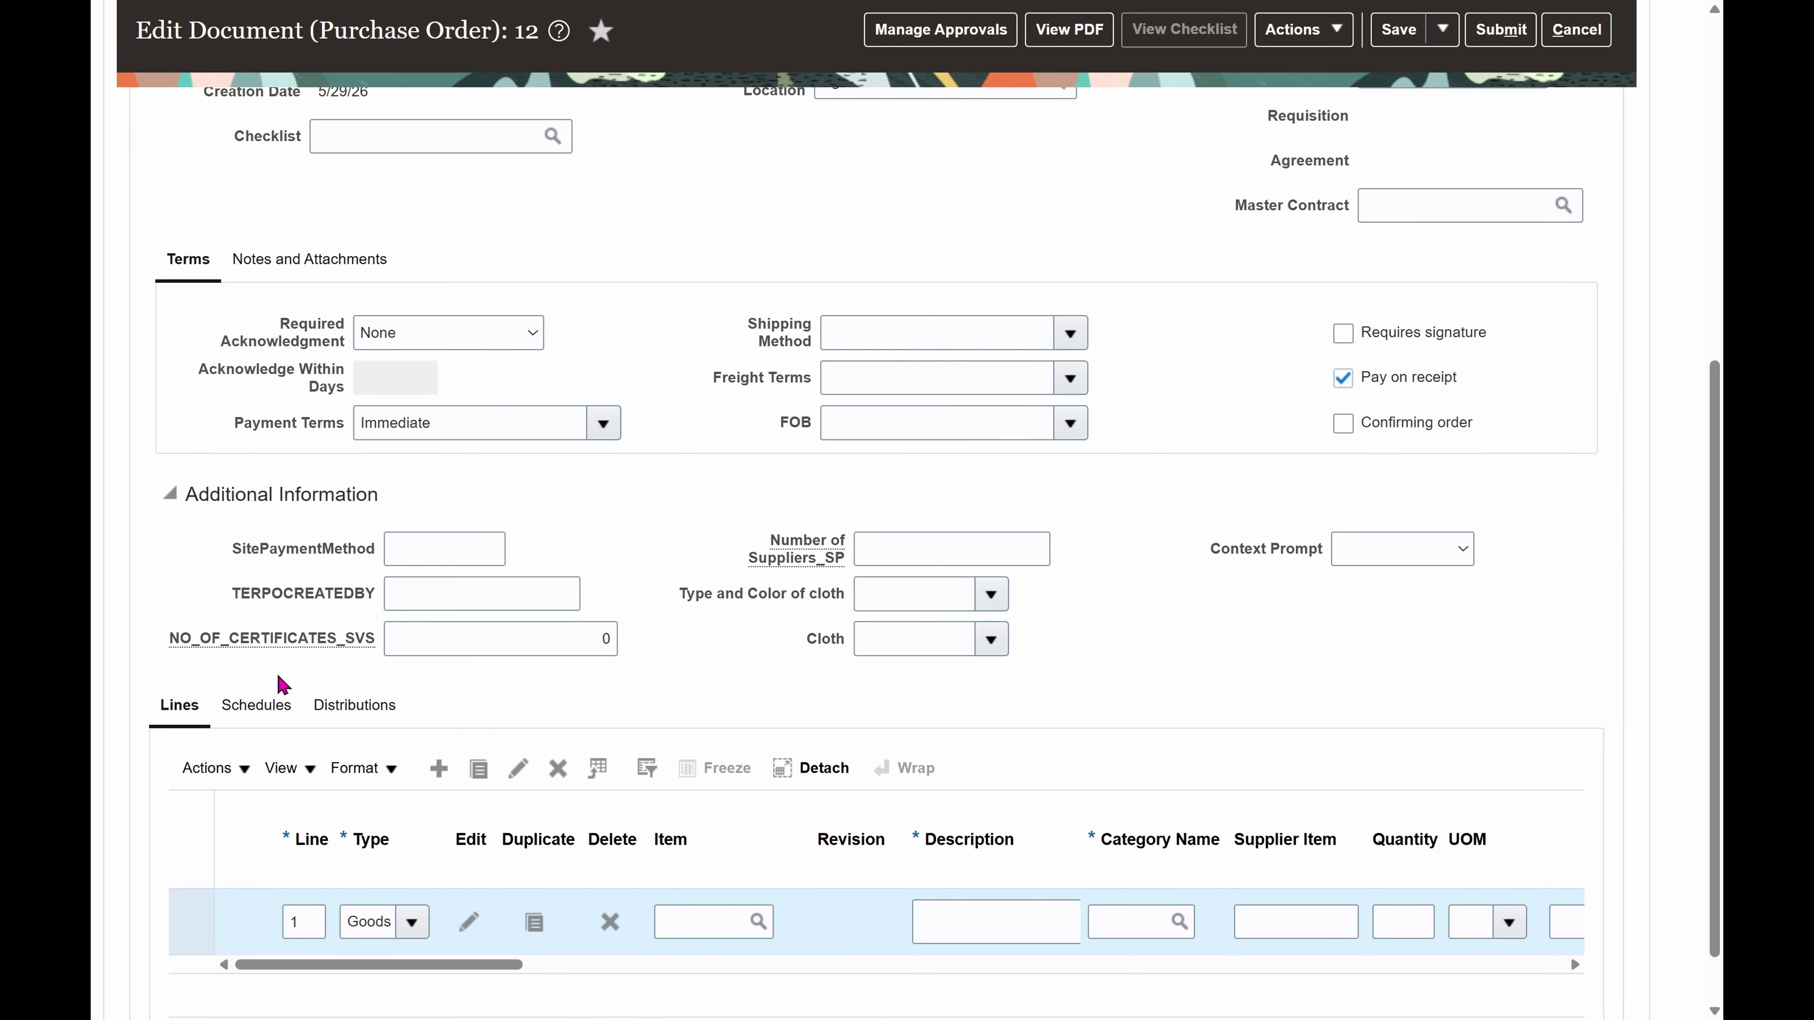
Step: Try to show all columns in the order's lines table
{"action": "left_click", "coordinate": [282, 769]}
{"action": "mouse_move", "coordinate": [375, 536]}
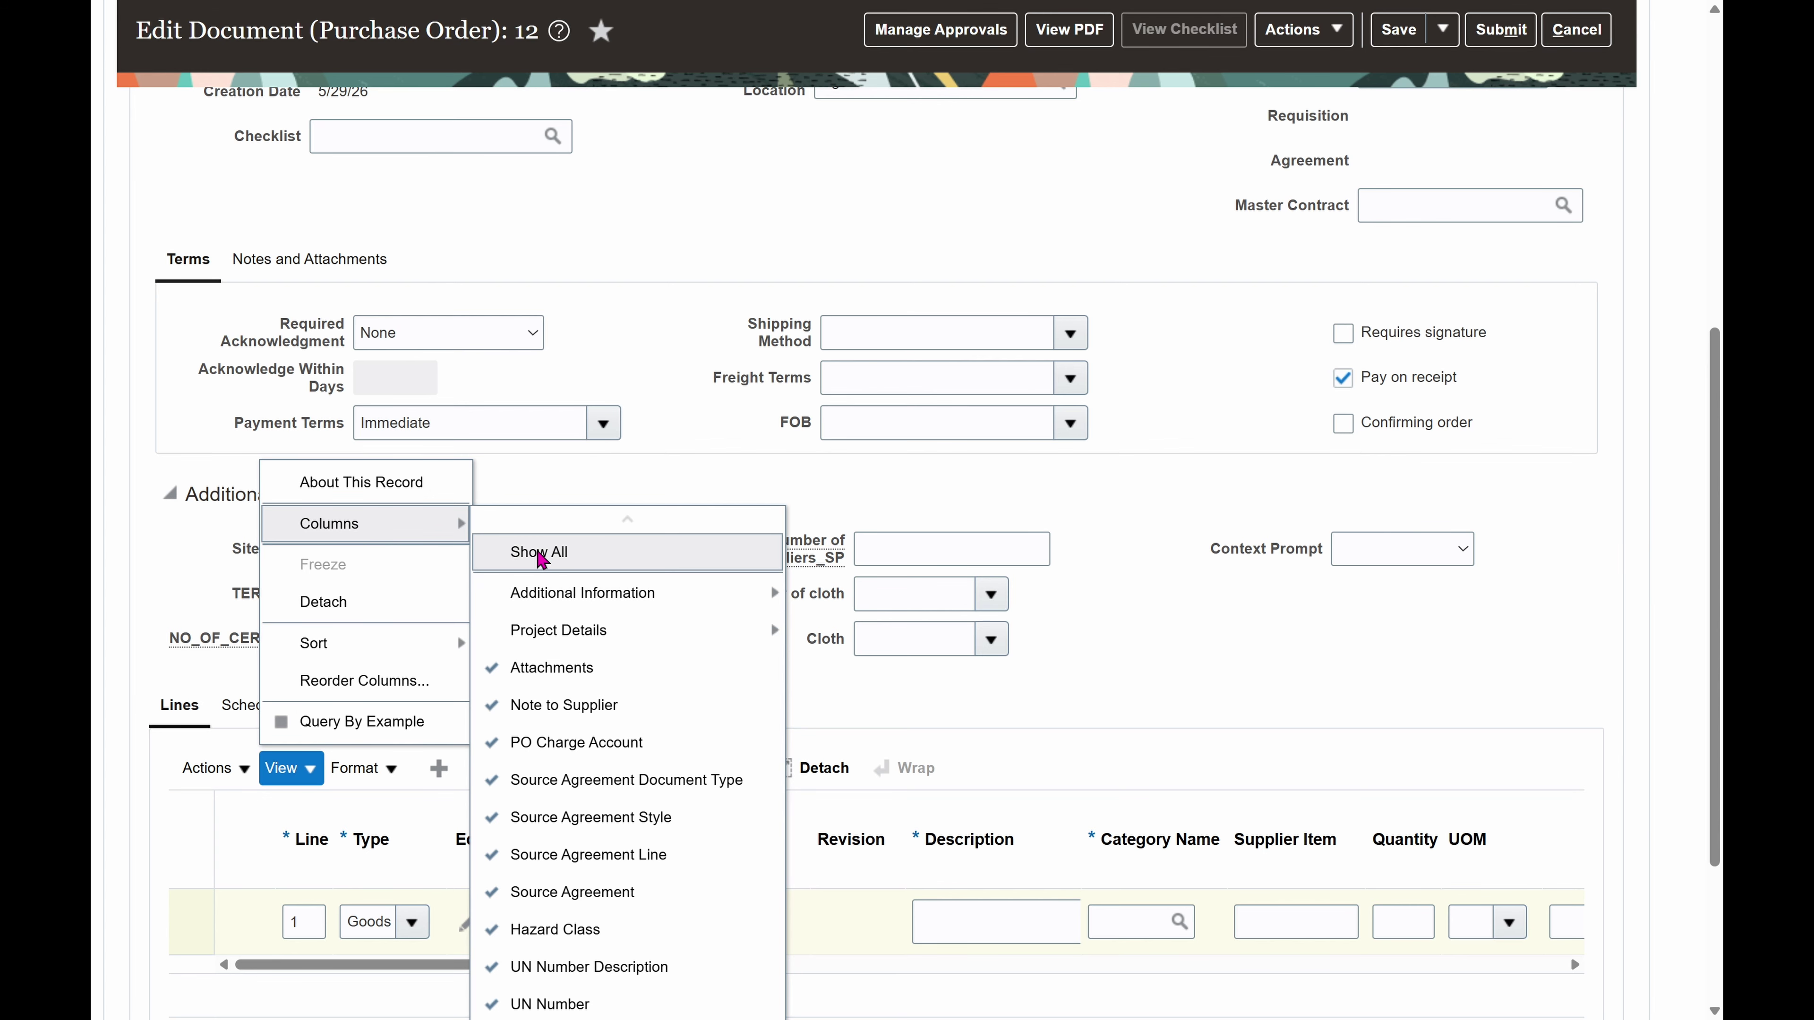
{"action": "left_click", "coordinate": [535, 552]}
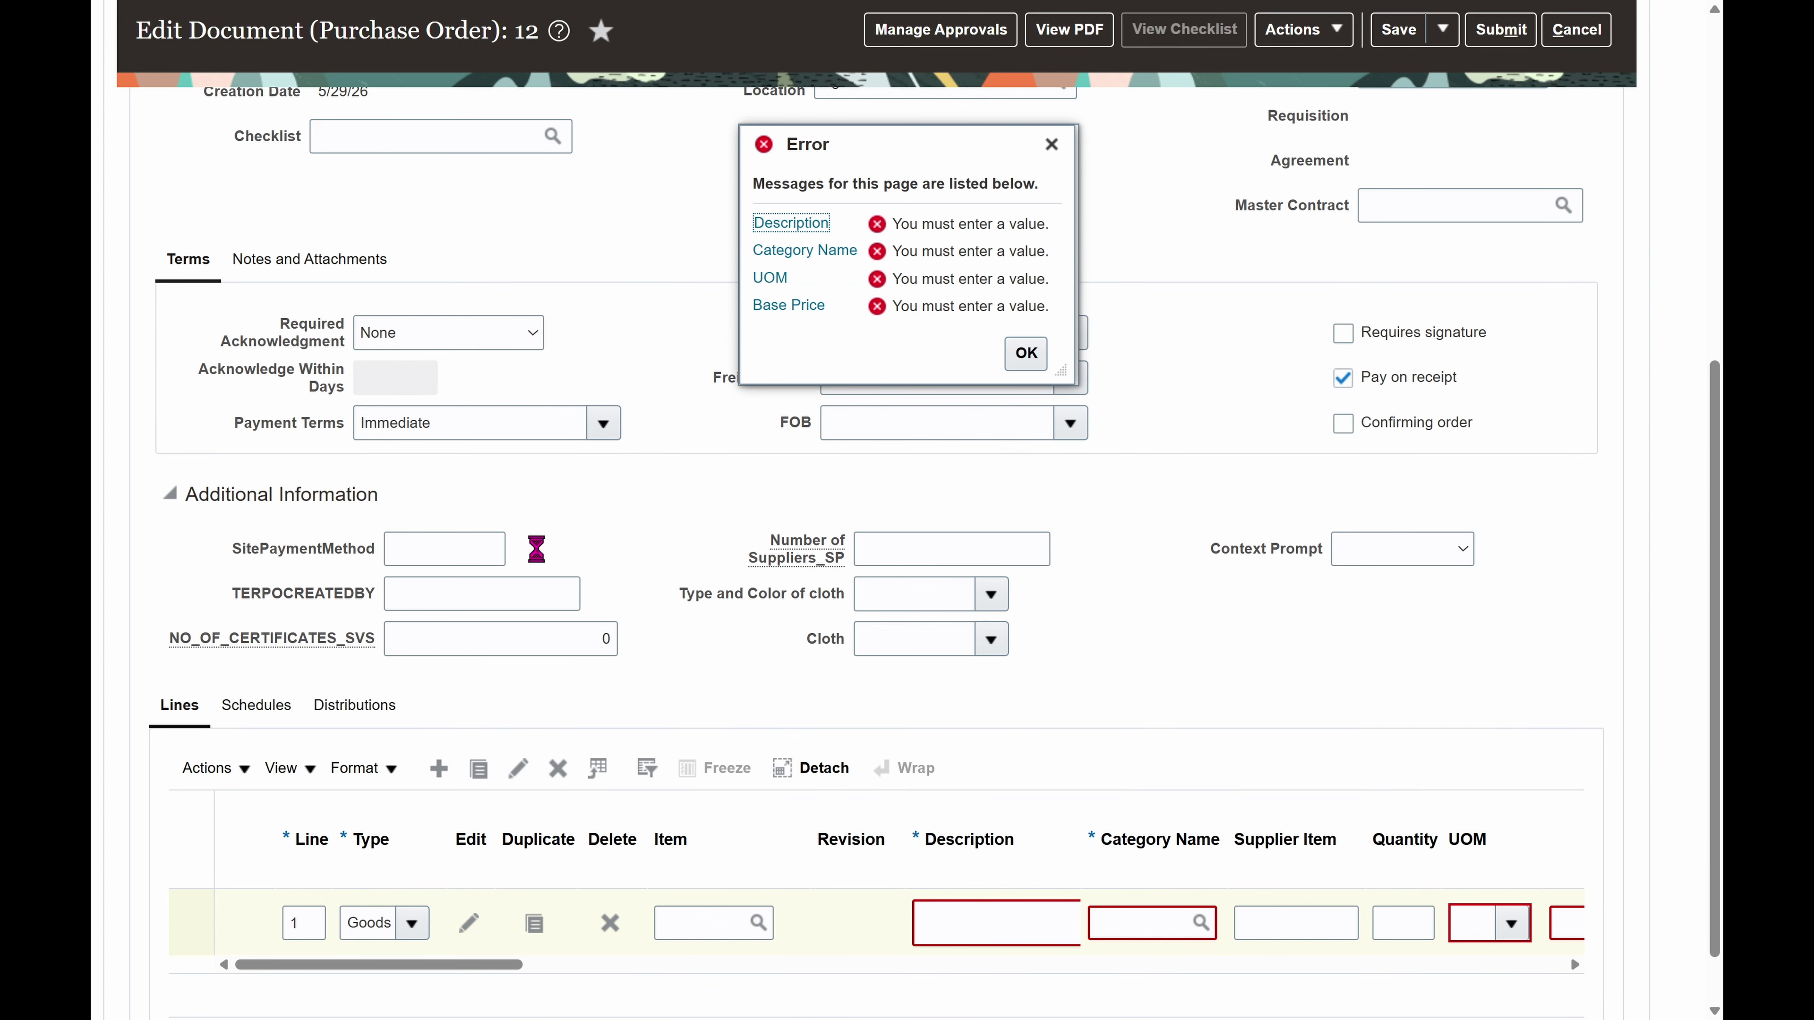
Step: Search the items for "erpzen" and assign ERPZEN4287 (Razor) to line 1
{"action": "left_click", "coordinate": [760, 928]}
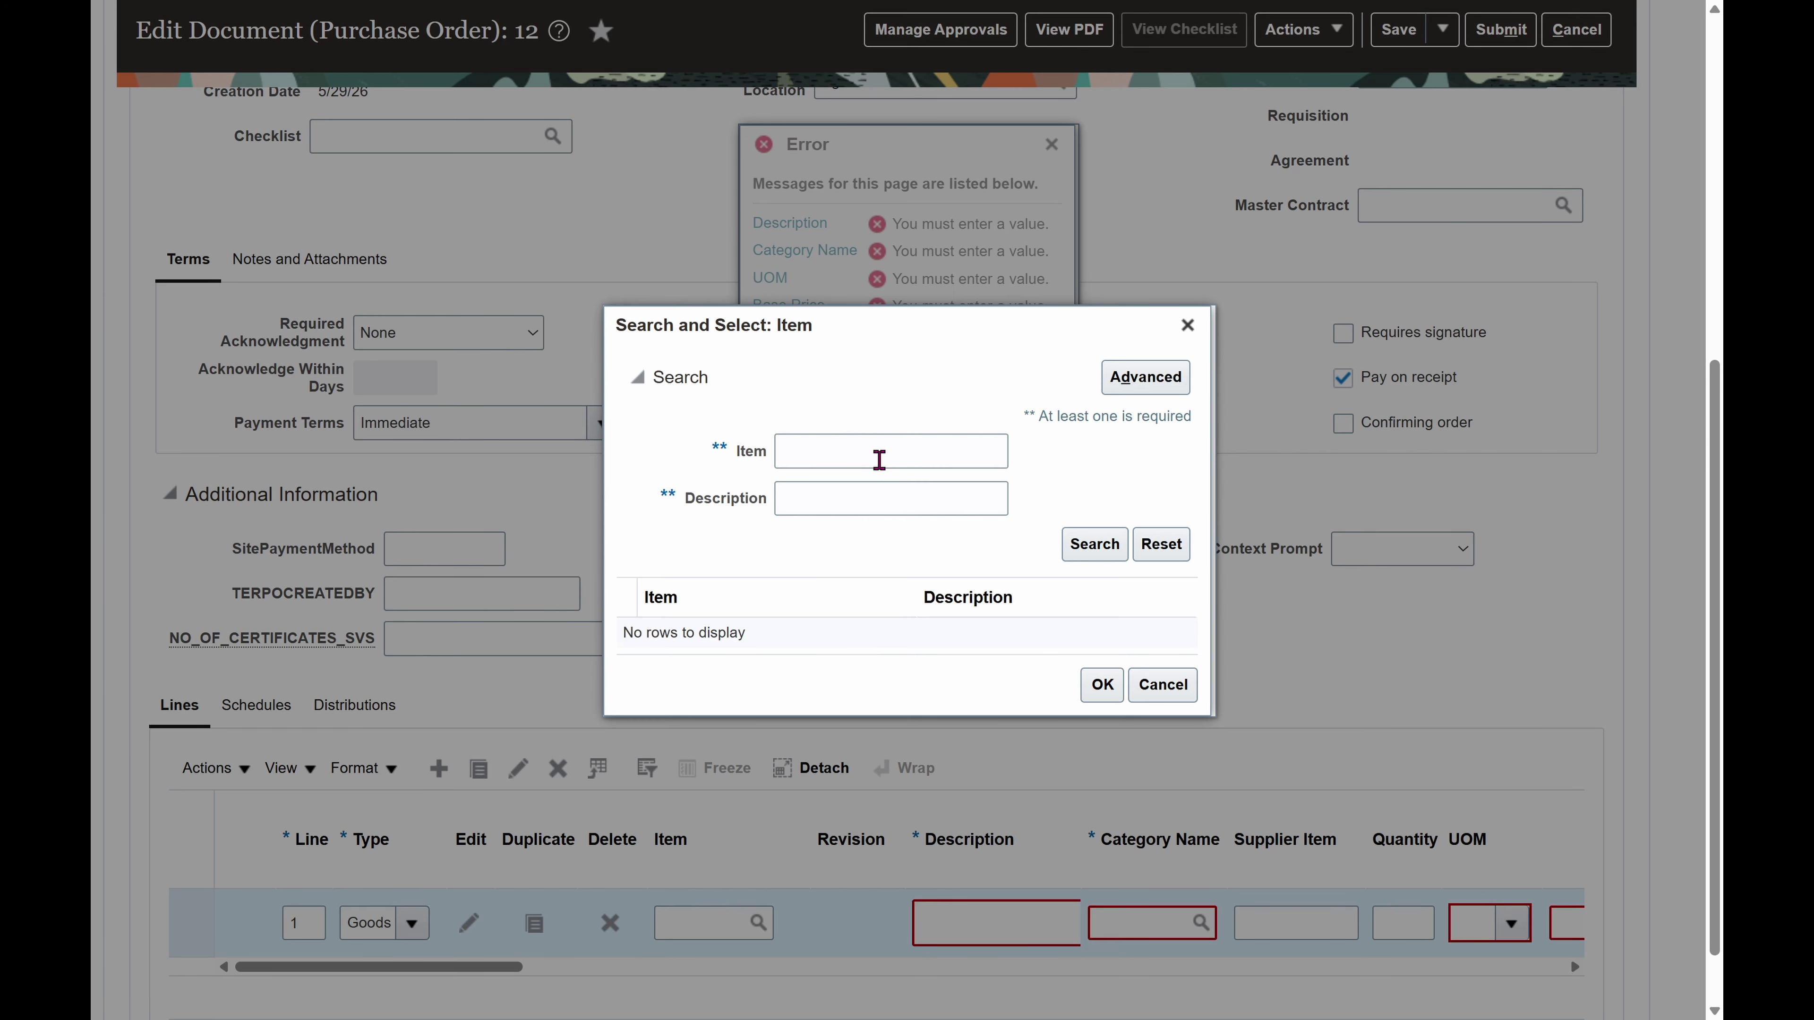
{"action": "left_click", "coordinate": [879, 460]}
{"action": "type", "text": "erpzen"}
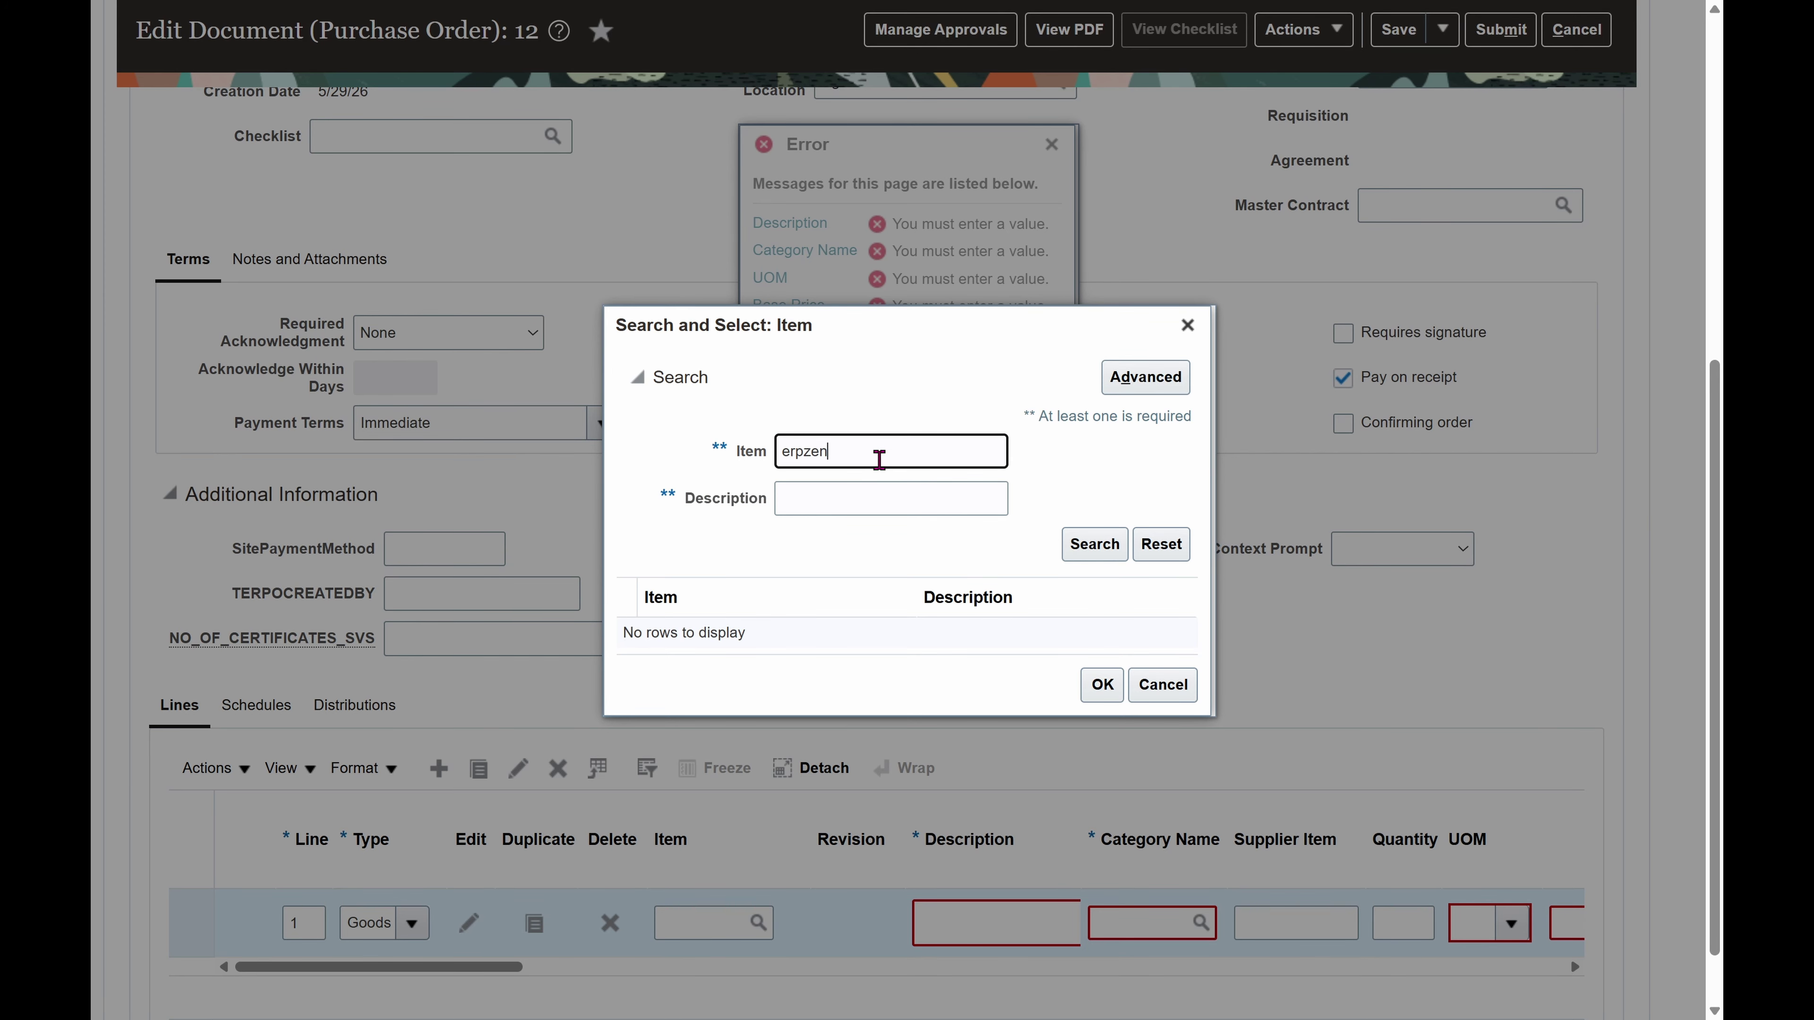
{"action": "key", "text": "Return"}
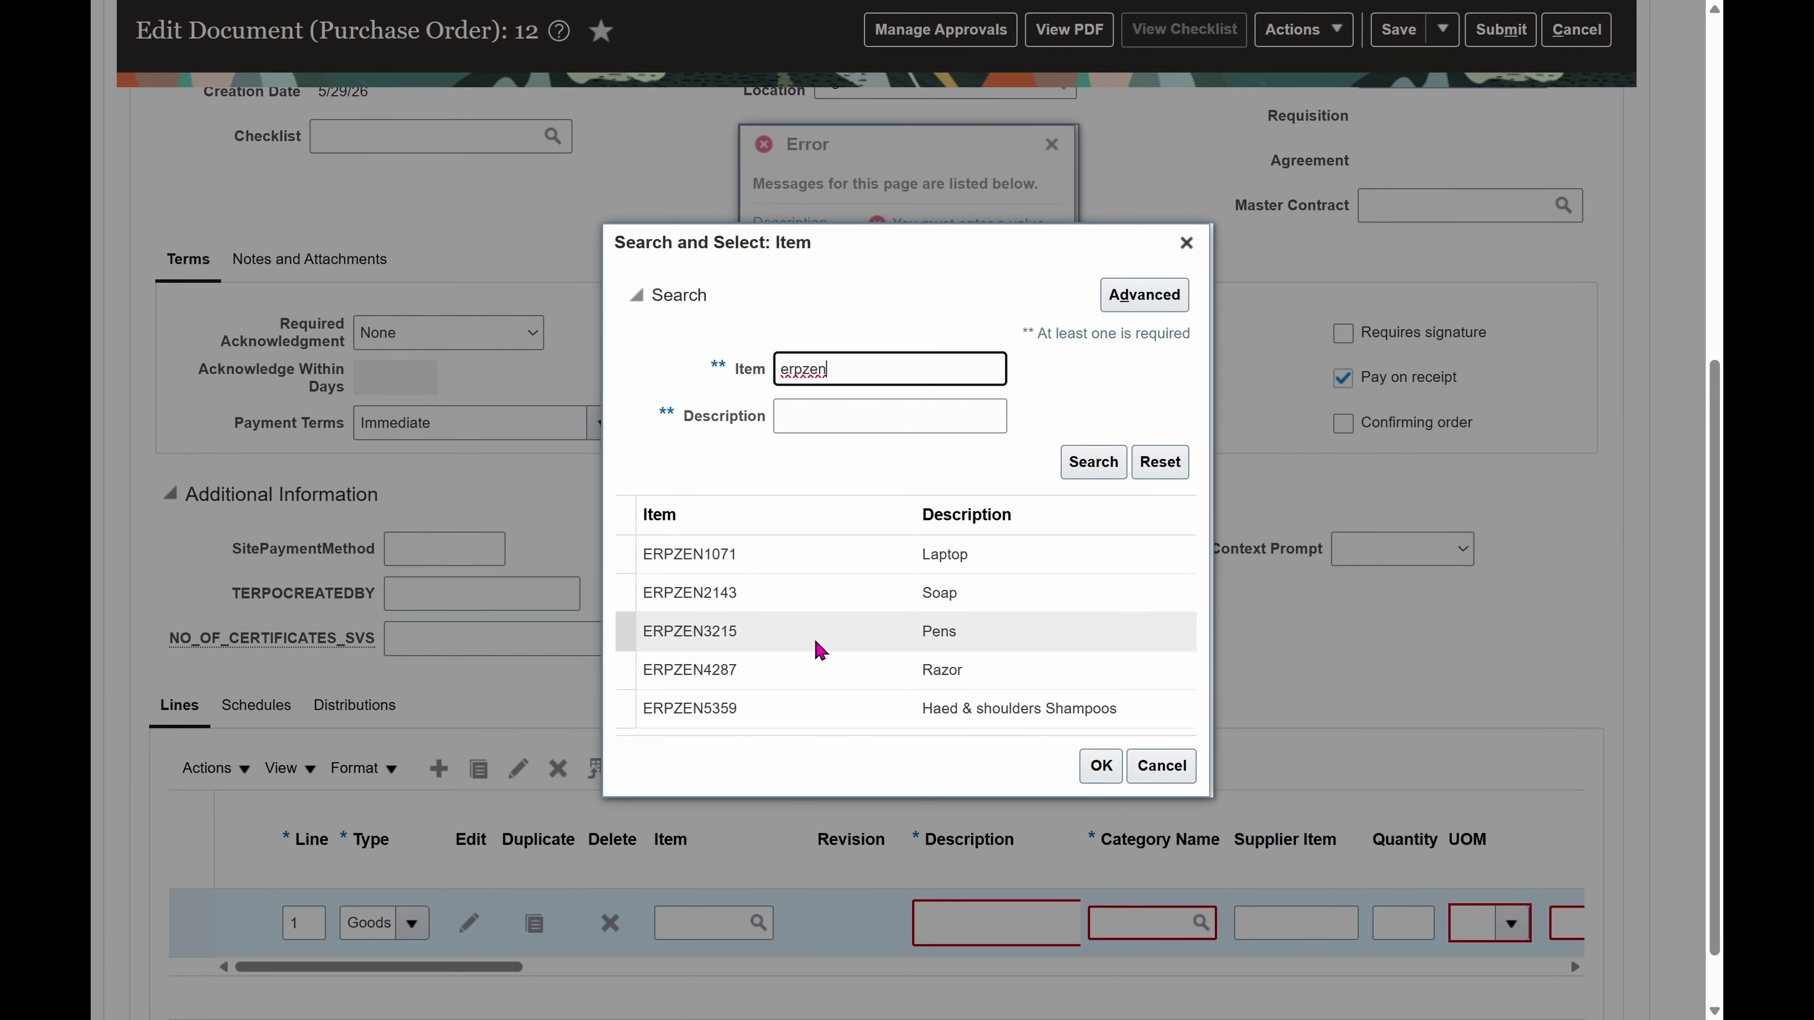
{"action": "left_click", "coordinate": [793, 670]}
{"action": "left_click", "coordinate": [1116, 775]}
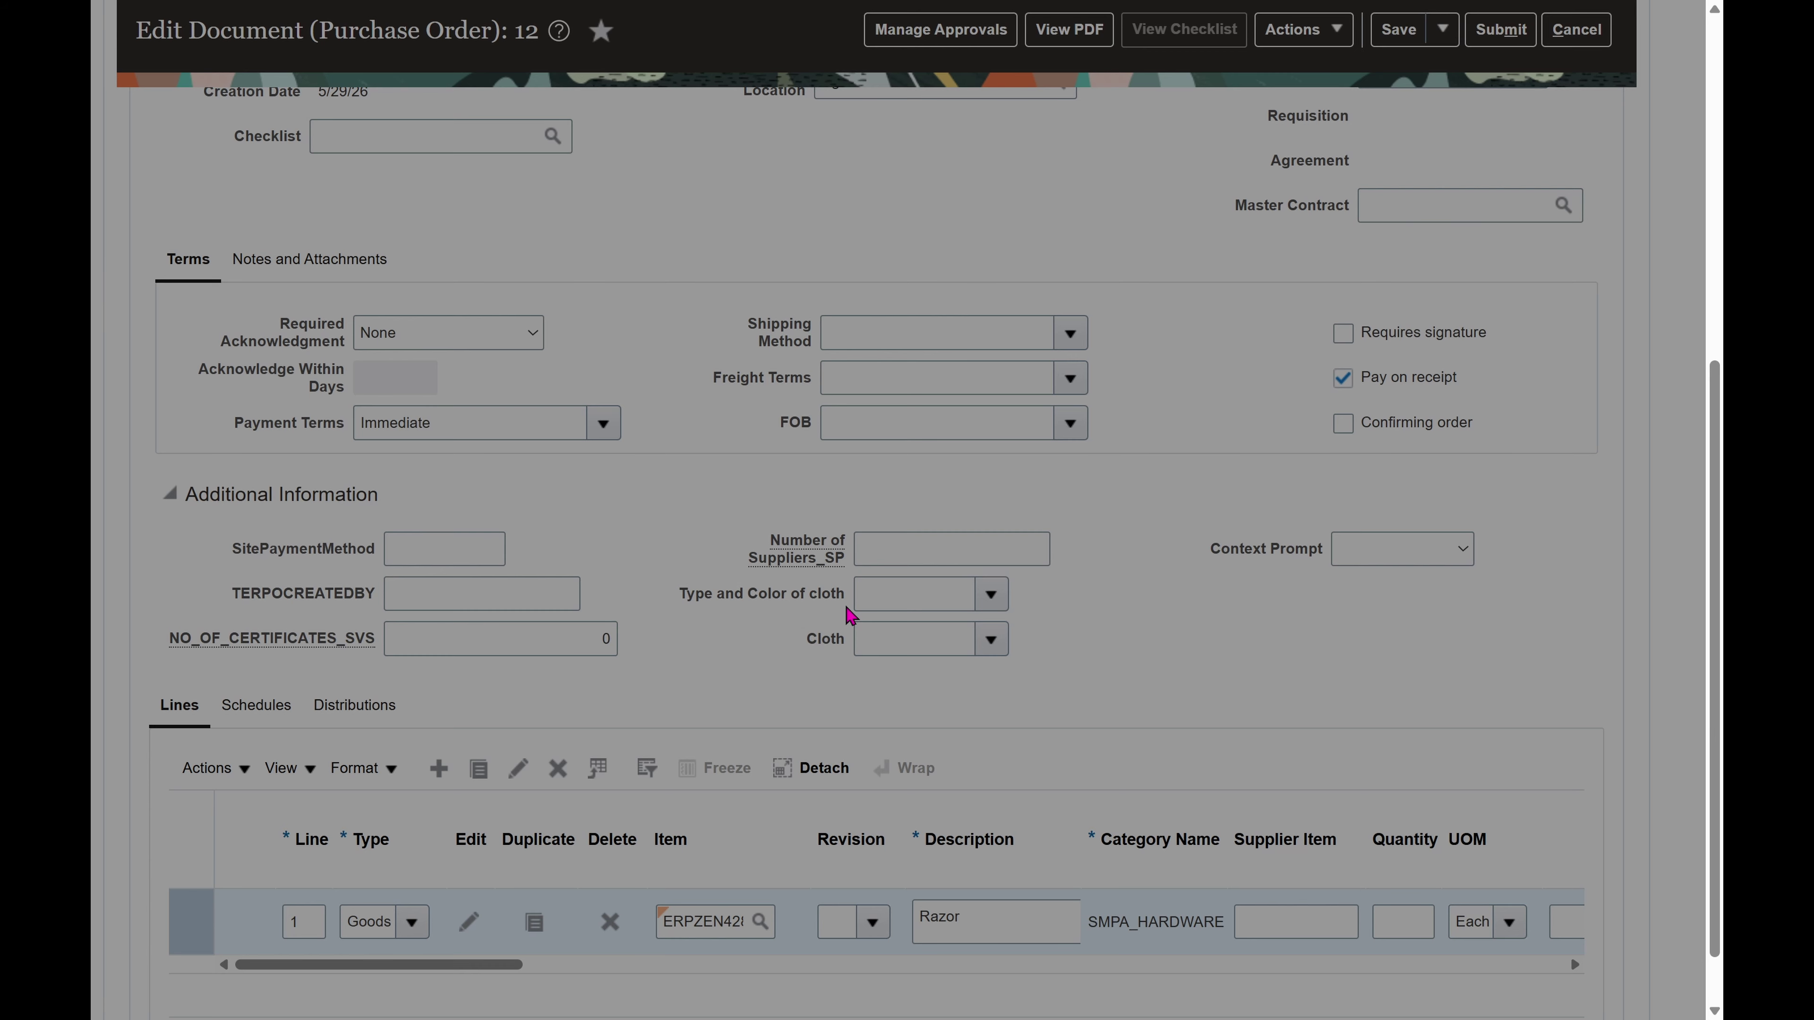
Step: Set line 1's item to ERPZEN1071 (Laptop), found by searching the items for "erpzen"
{"action": "left_click", "coordinate": [931, 450]}
{"action": "type", "text": "erp"}
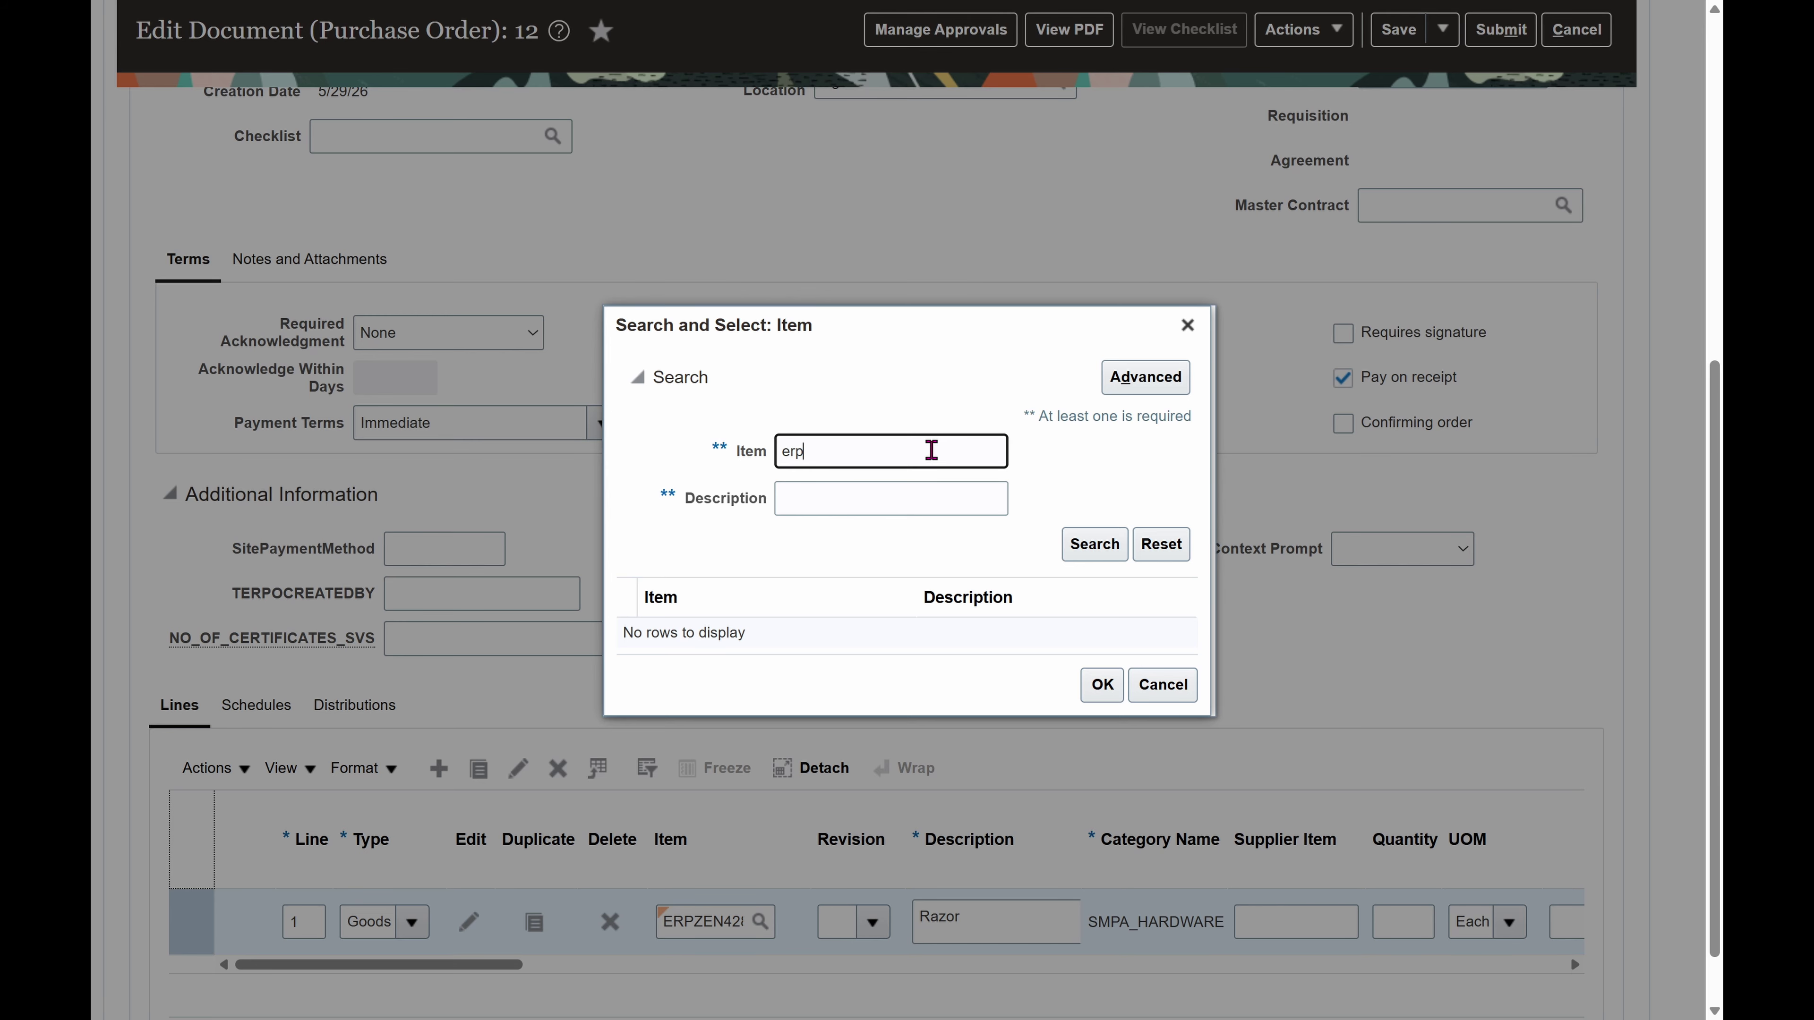
{"action": "type", "text": "zen"}
{"action": "key", "text": "Return"}
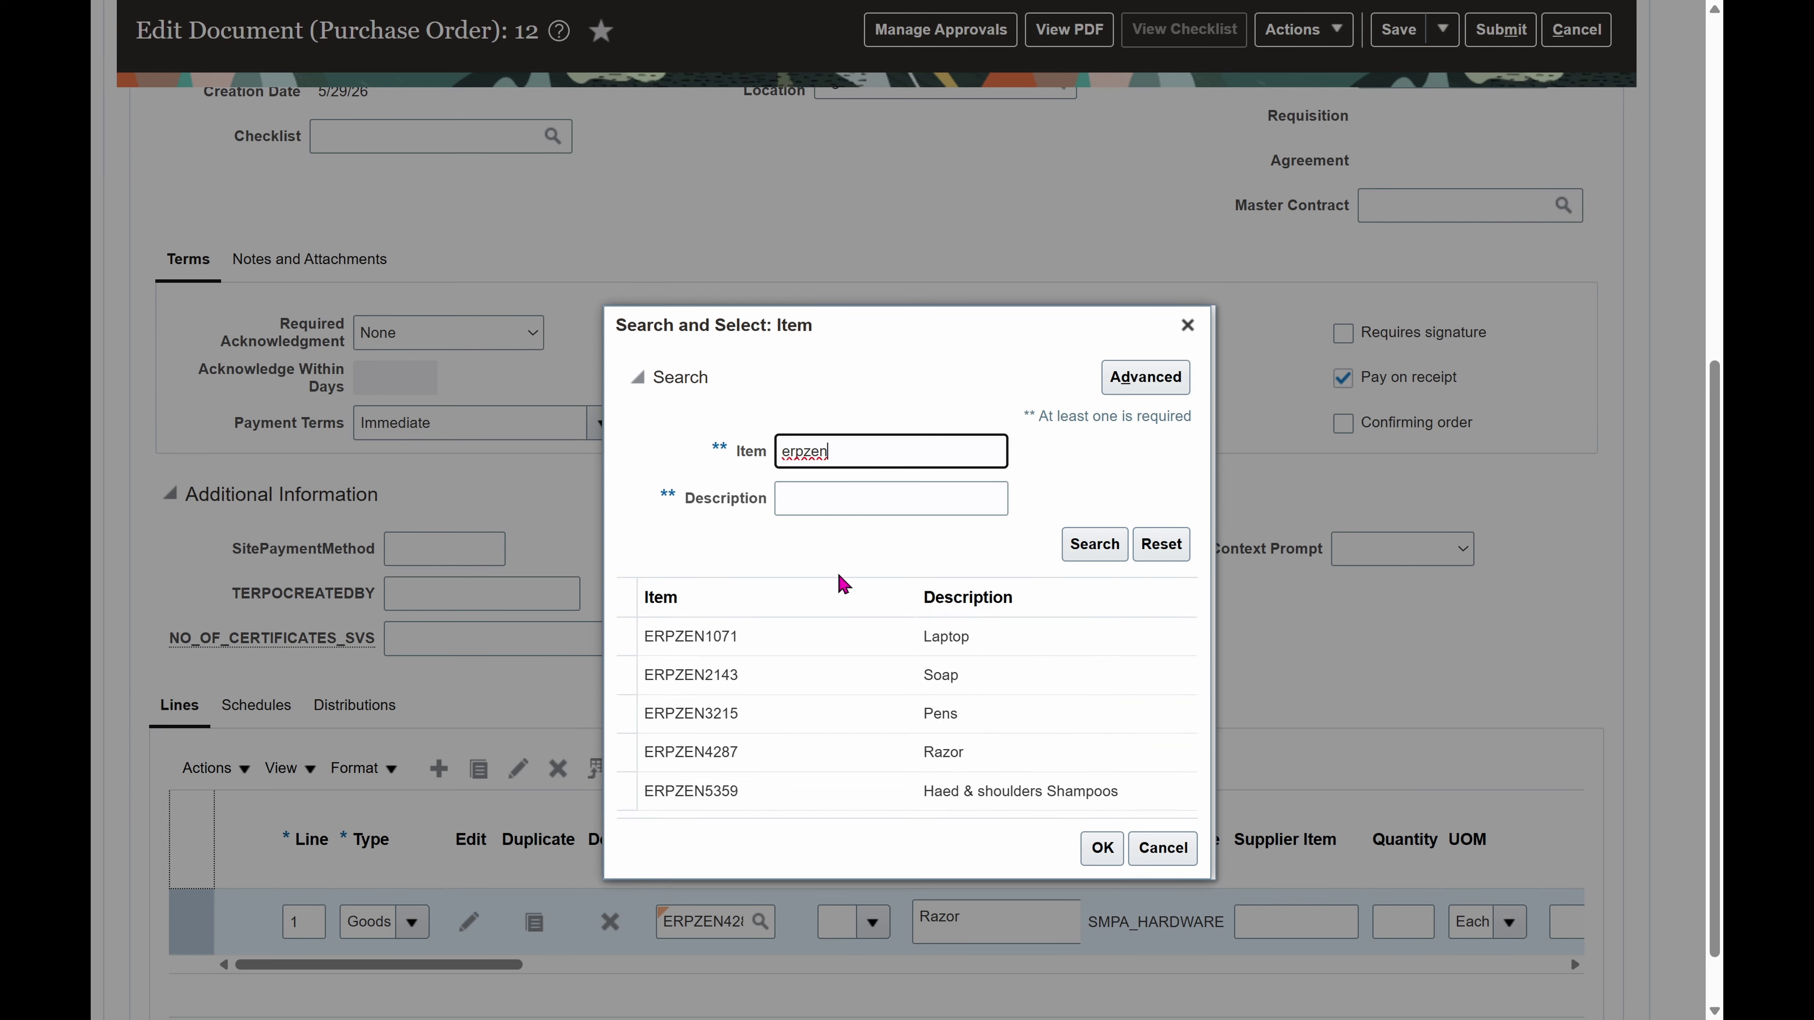
{"action": "left_click", "coordinate": [1073, 553]}
{"action": "left_click", "coordinate": [1100, 767]}
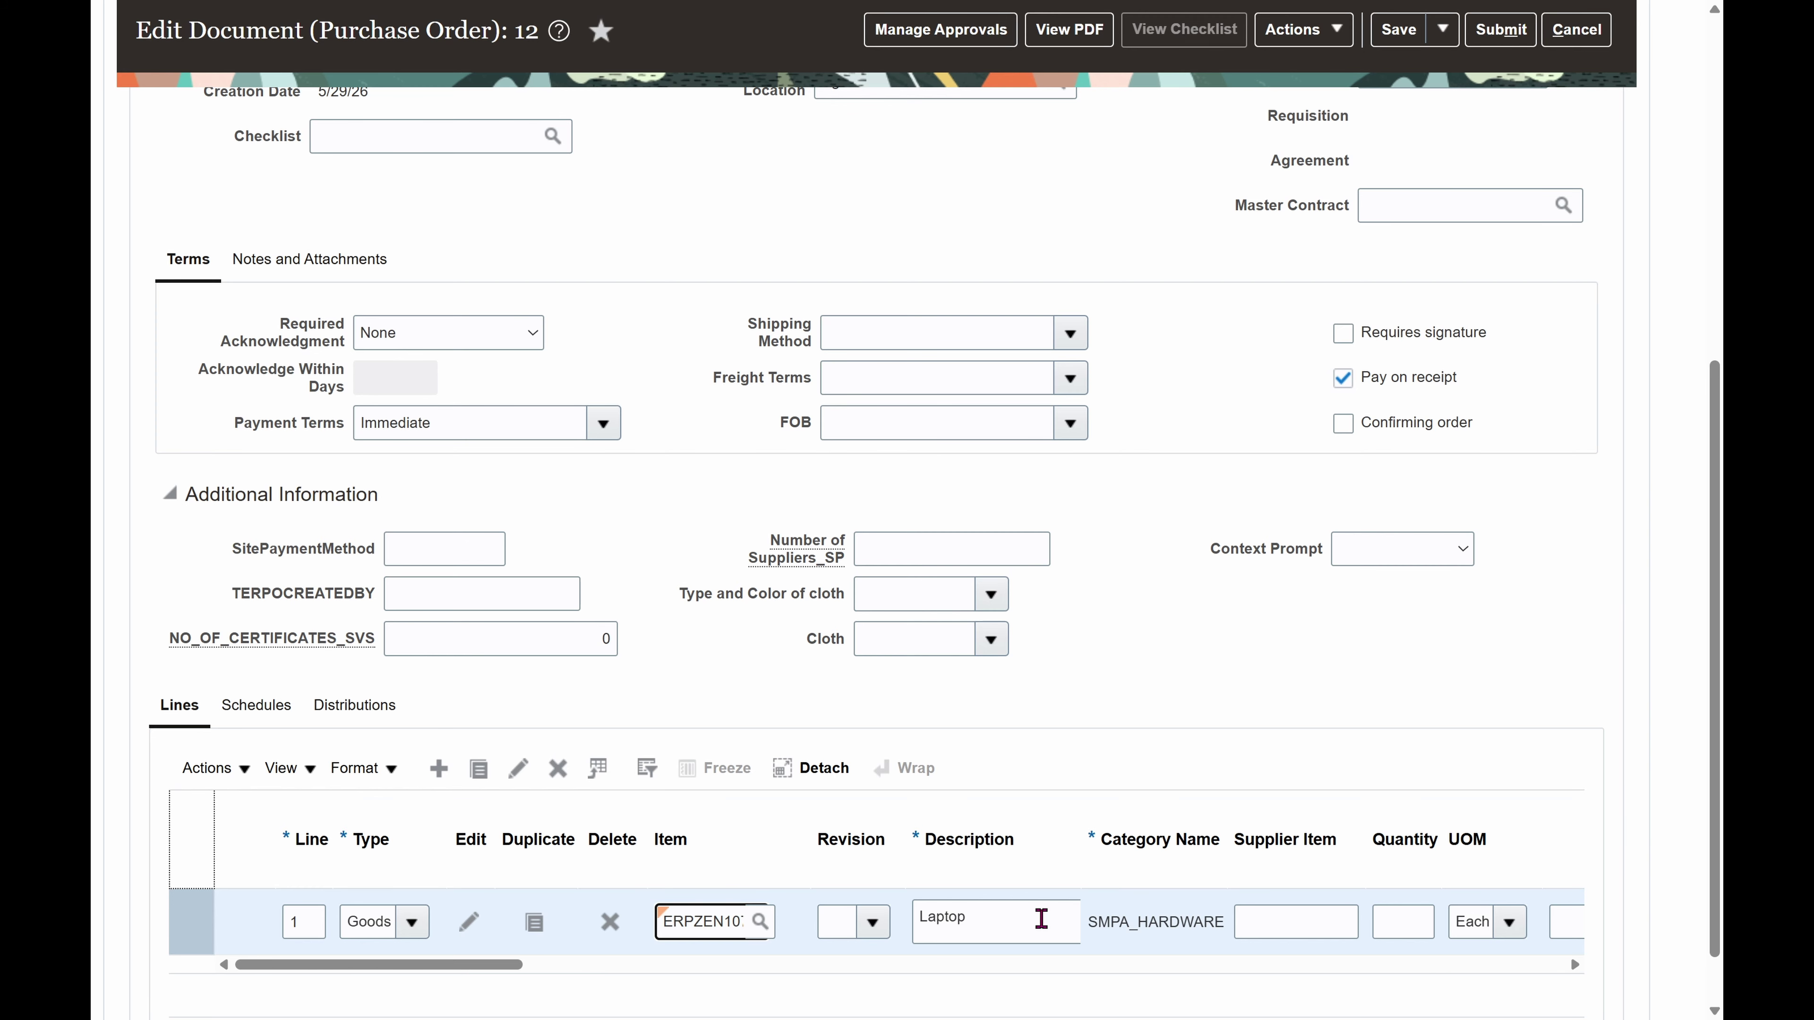
Step: Set the laptop line's quantity to 50 and its base price to 50,000
{"action": "scroll", "coordinate": [1039, 918], "scroll_direction": "right", "scroll_amount": 5}
{"action": "left_click", "coordinate": [875, 917]}
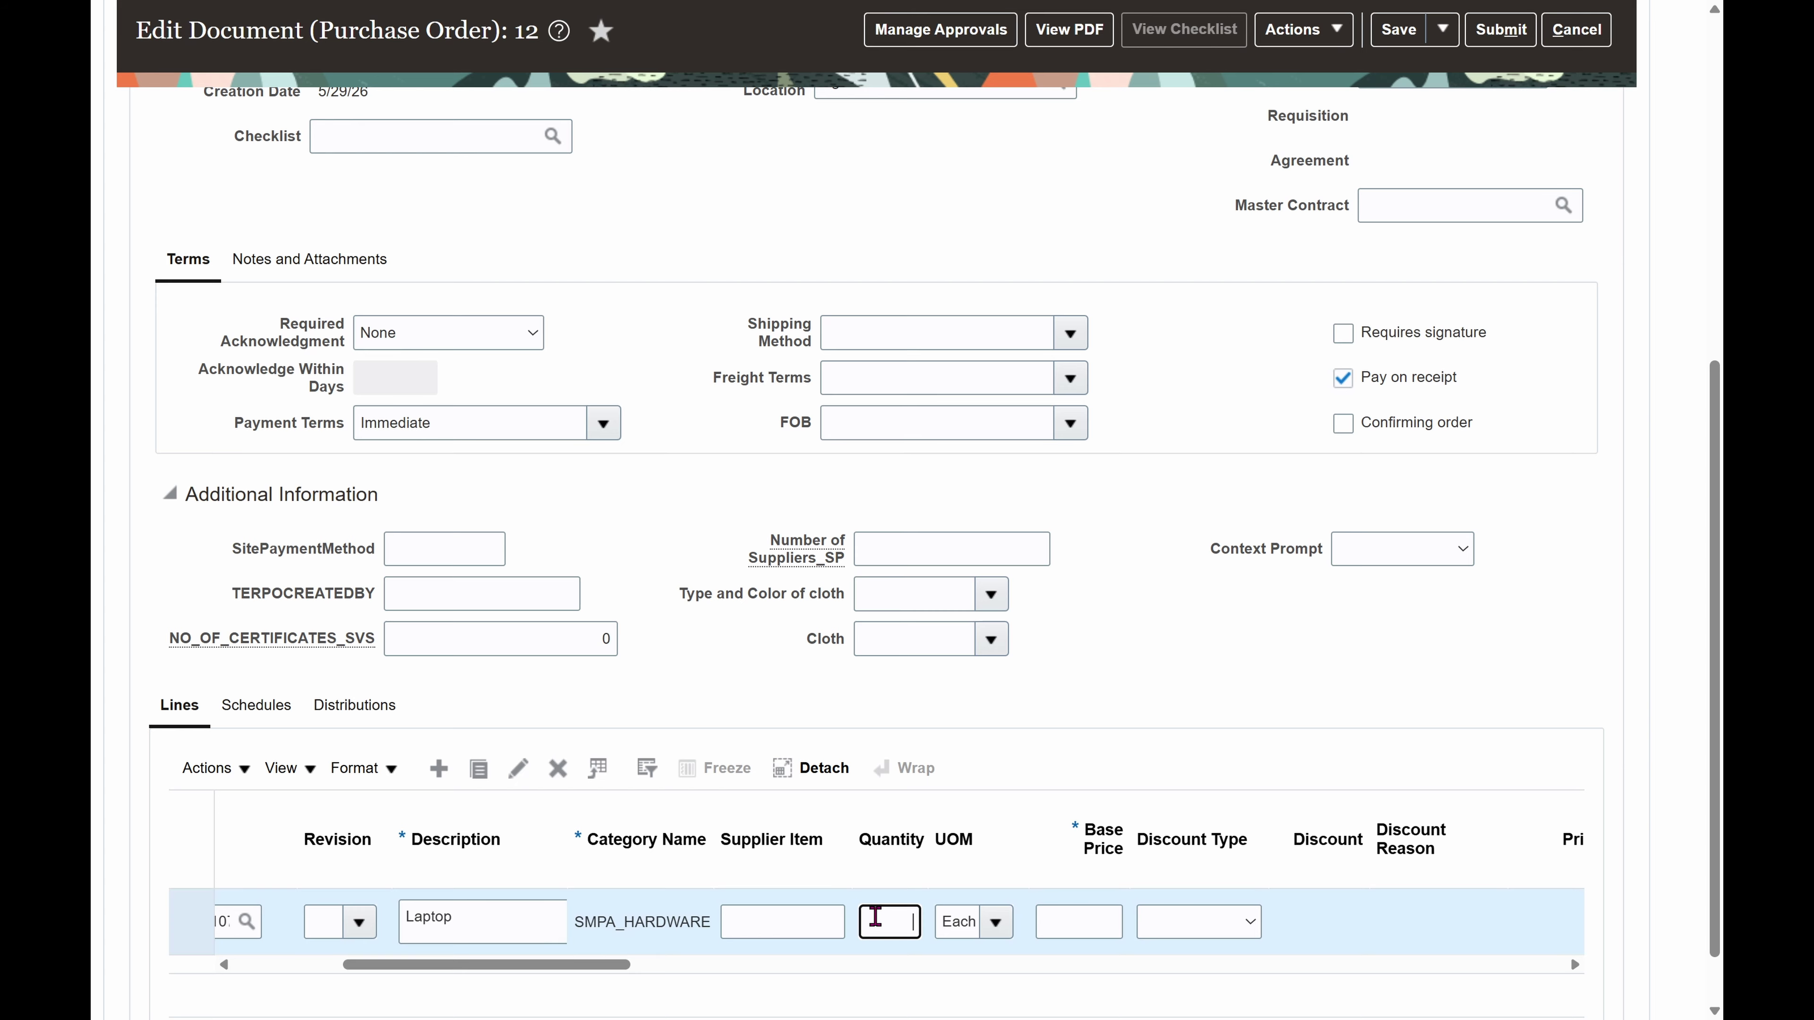
{"action": "type", "text": "1"}
{"action": "left_click", "coordinate": [1186, 654]}
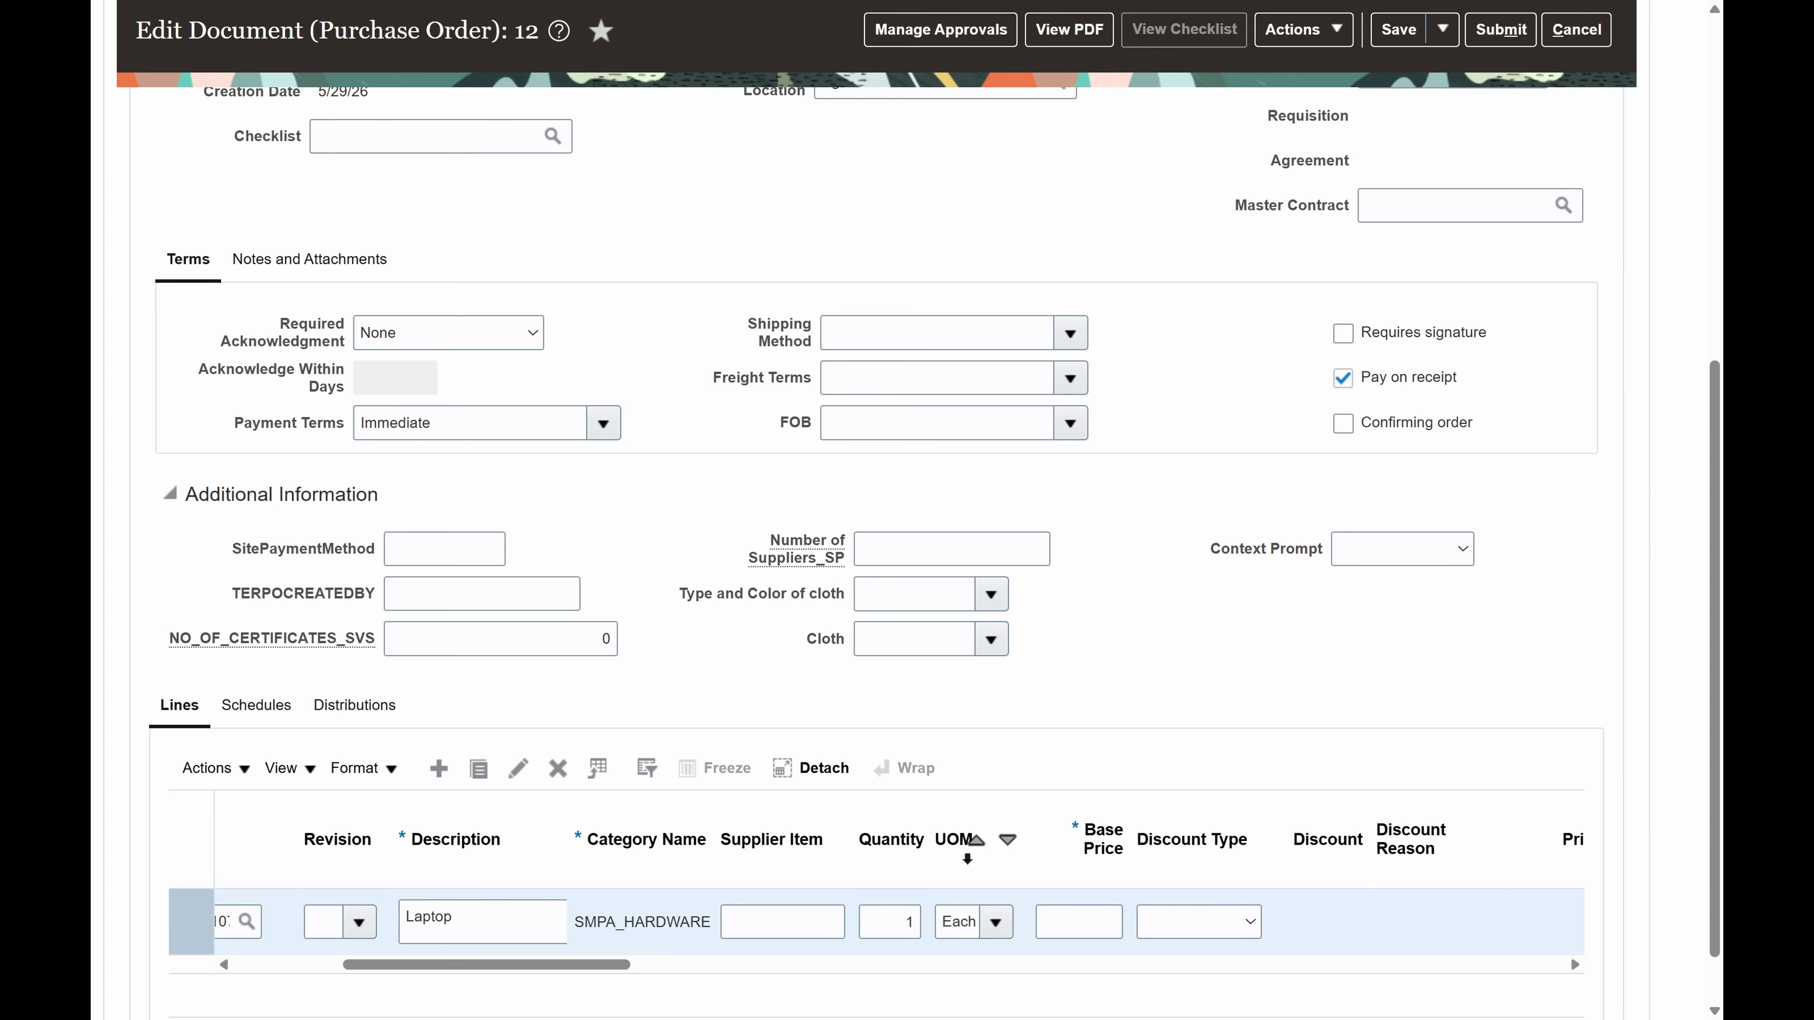
{"action": "left_click", "coordinate": [890, 923]}
{"action": "type", "text": "50"}
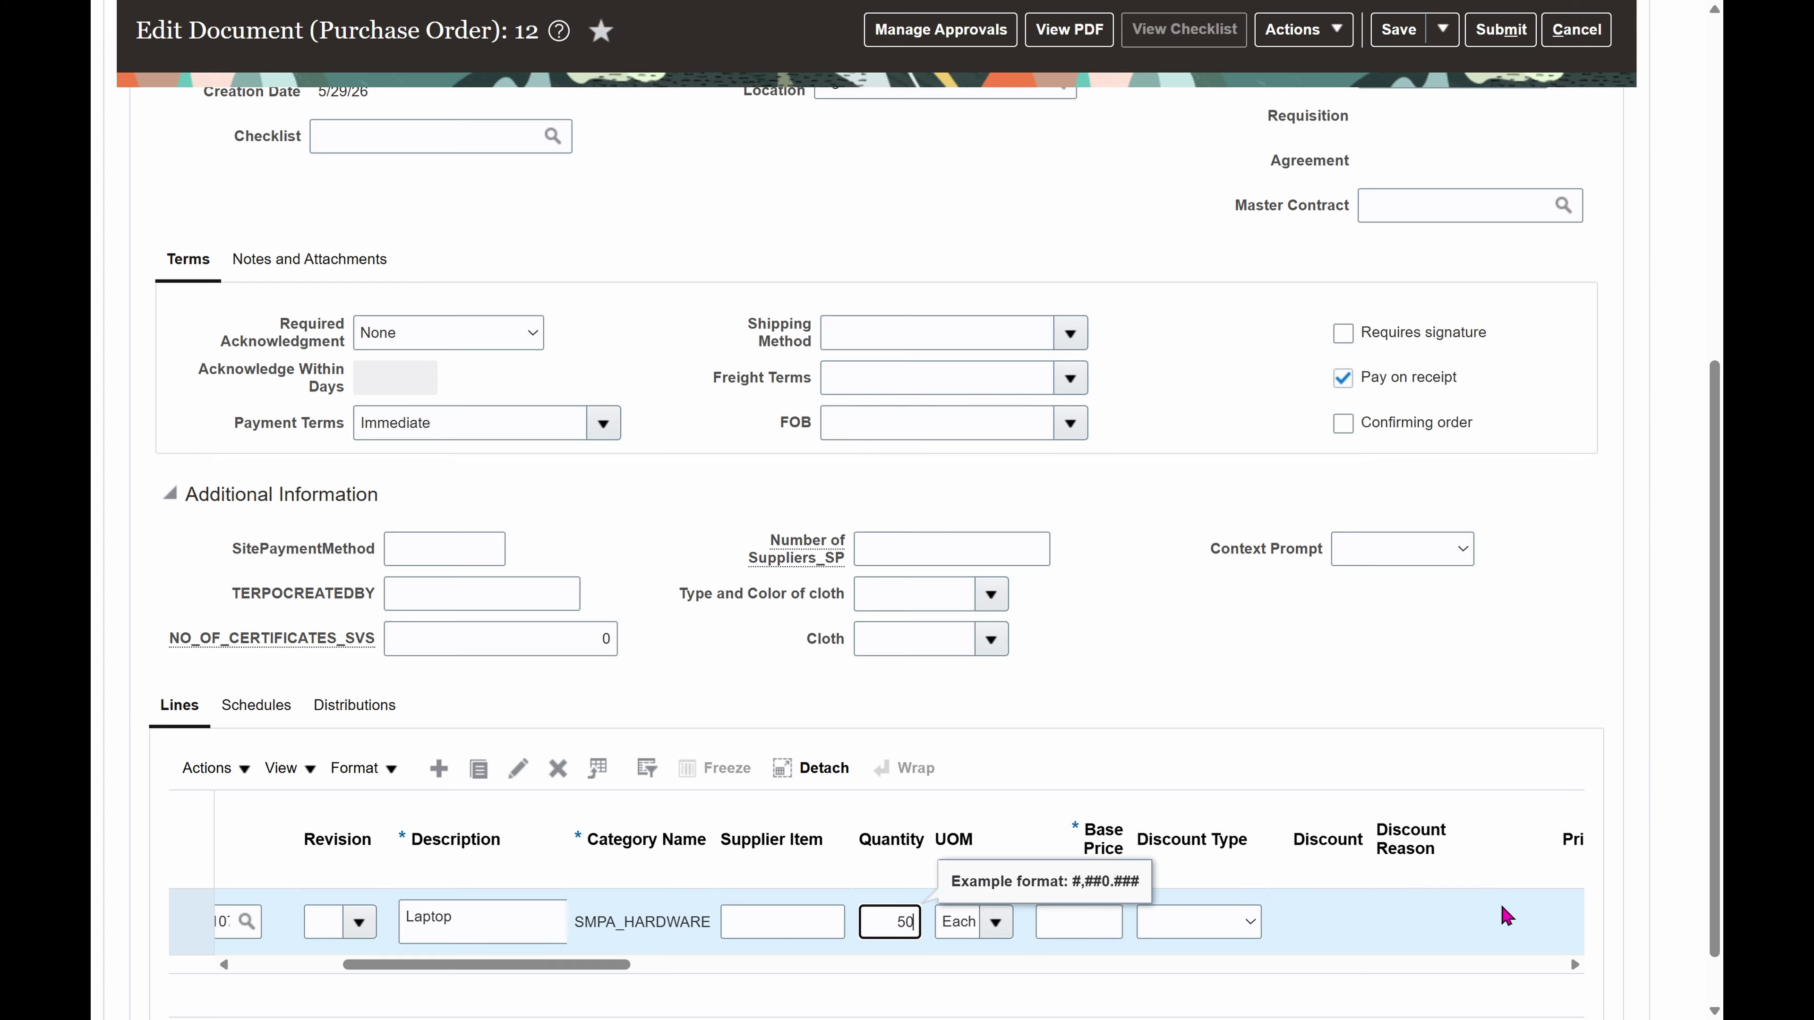
{"action": "left_click", "coordinate": [1094, 919]}
{"action": "type", "text": "5"}
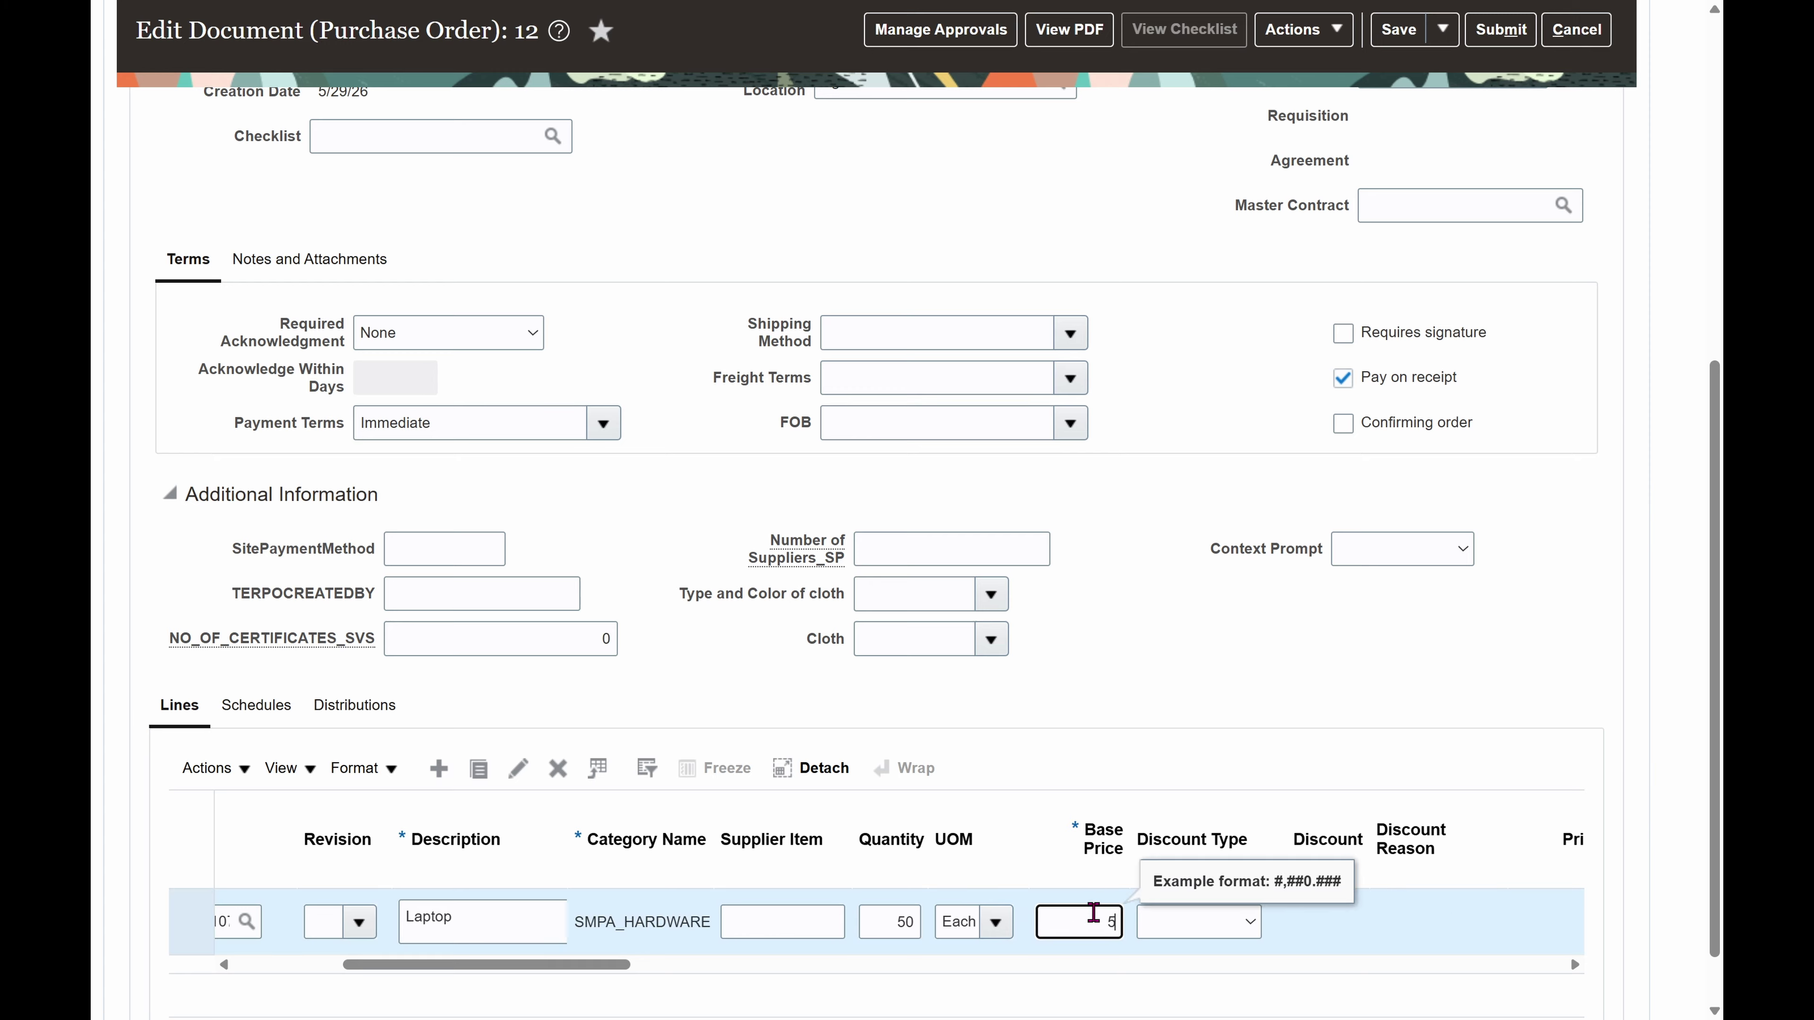
{"action": "type", "text": "0,000"}
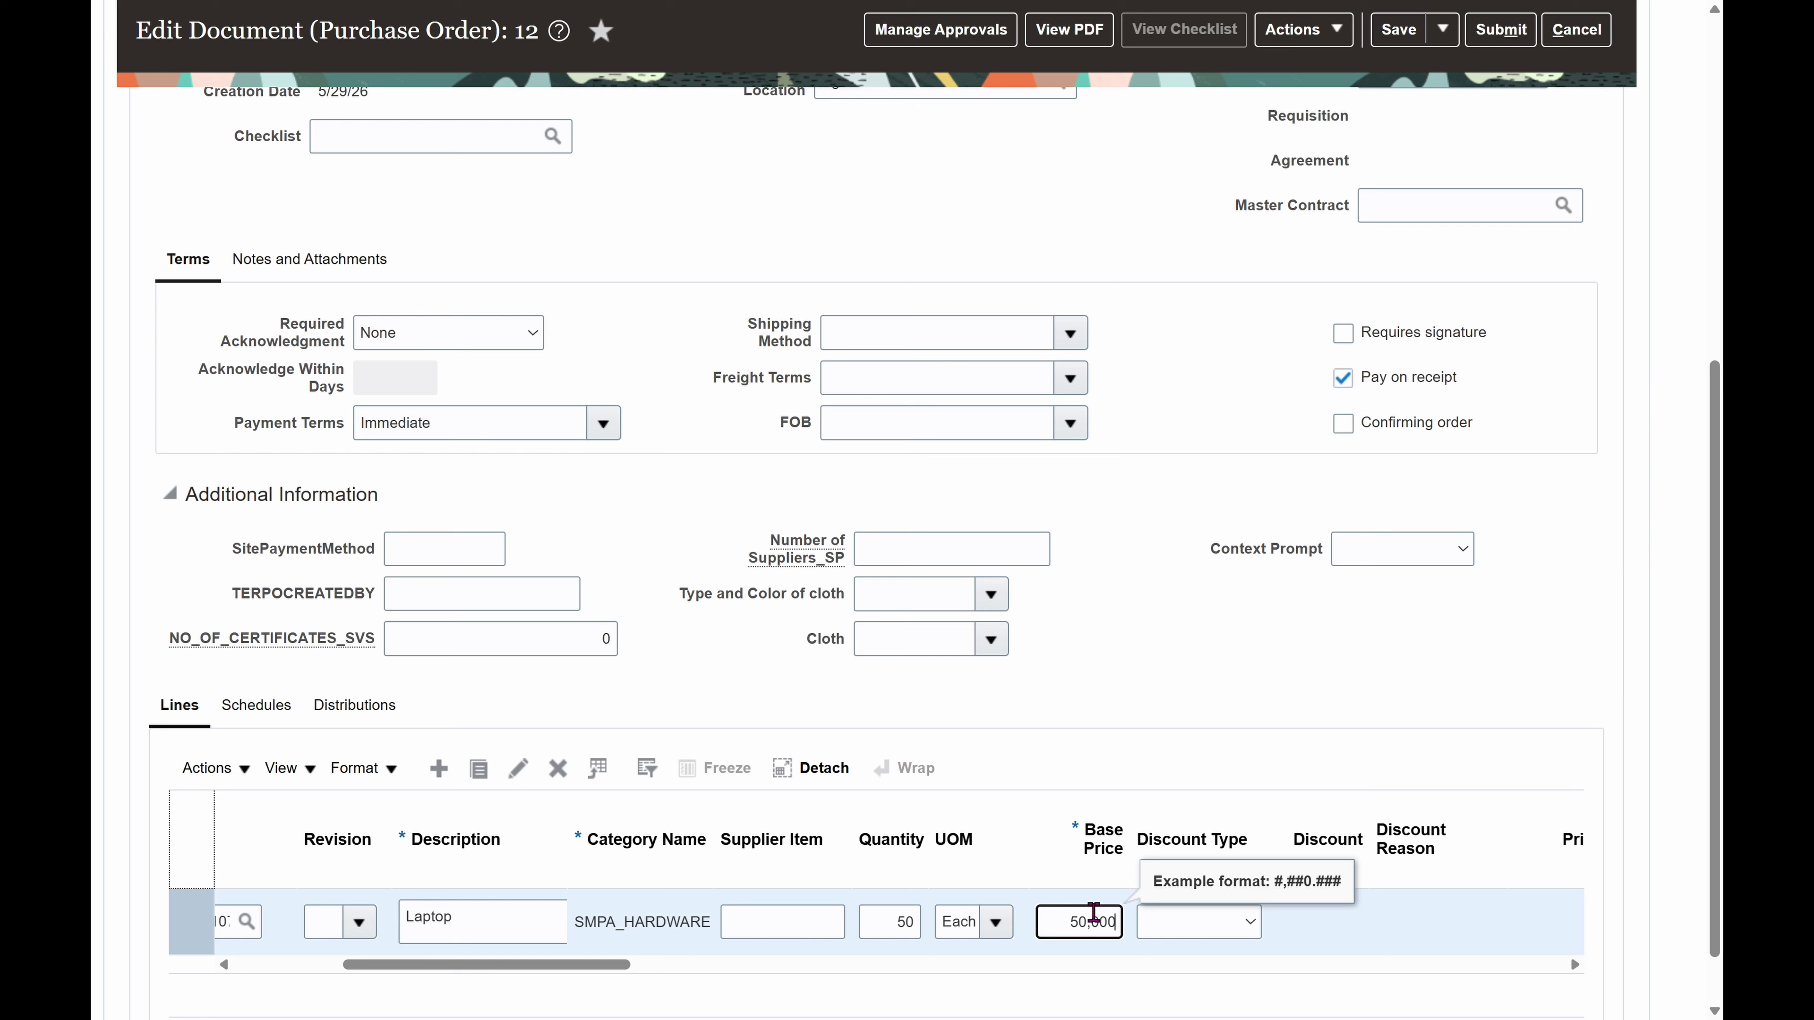
{"action": "left_click", "coordinate": [1194, 645]}
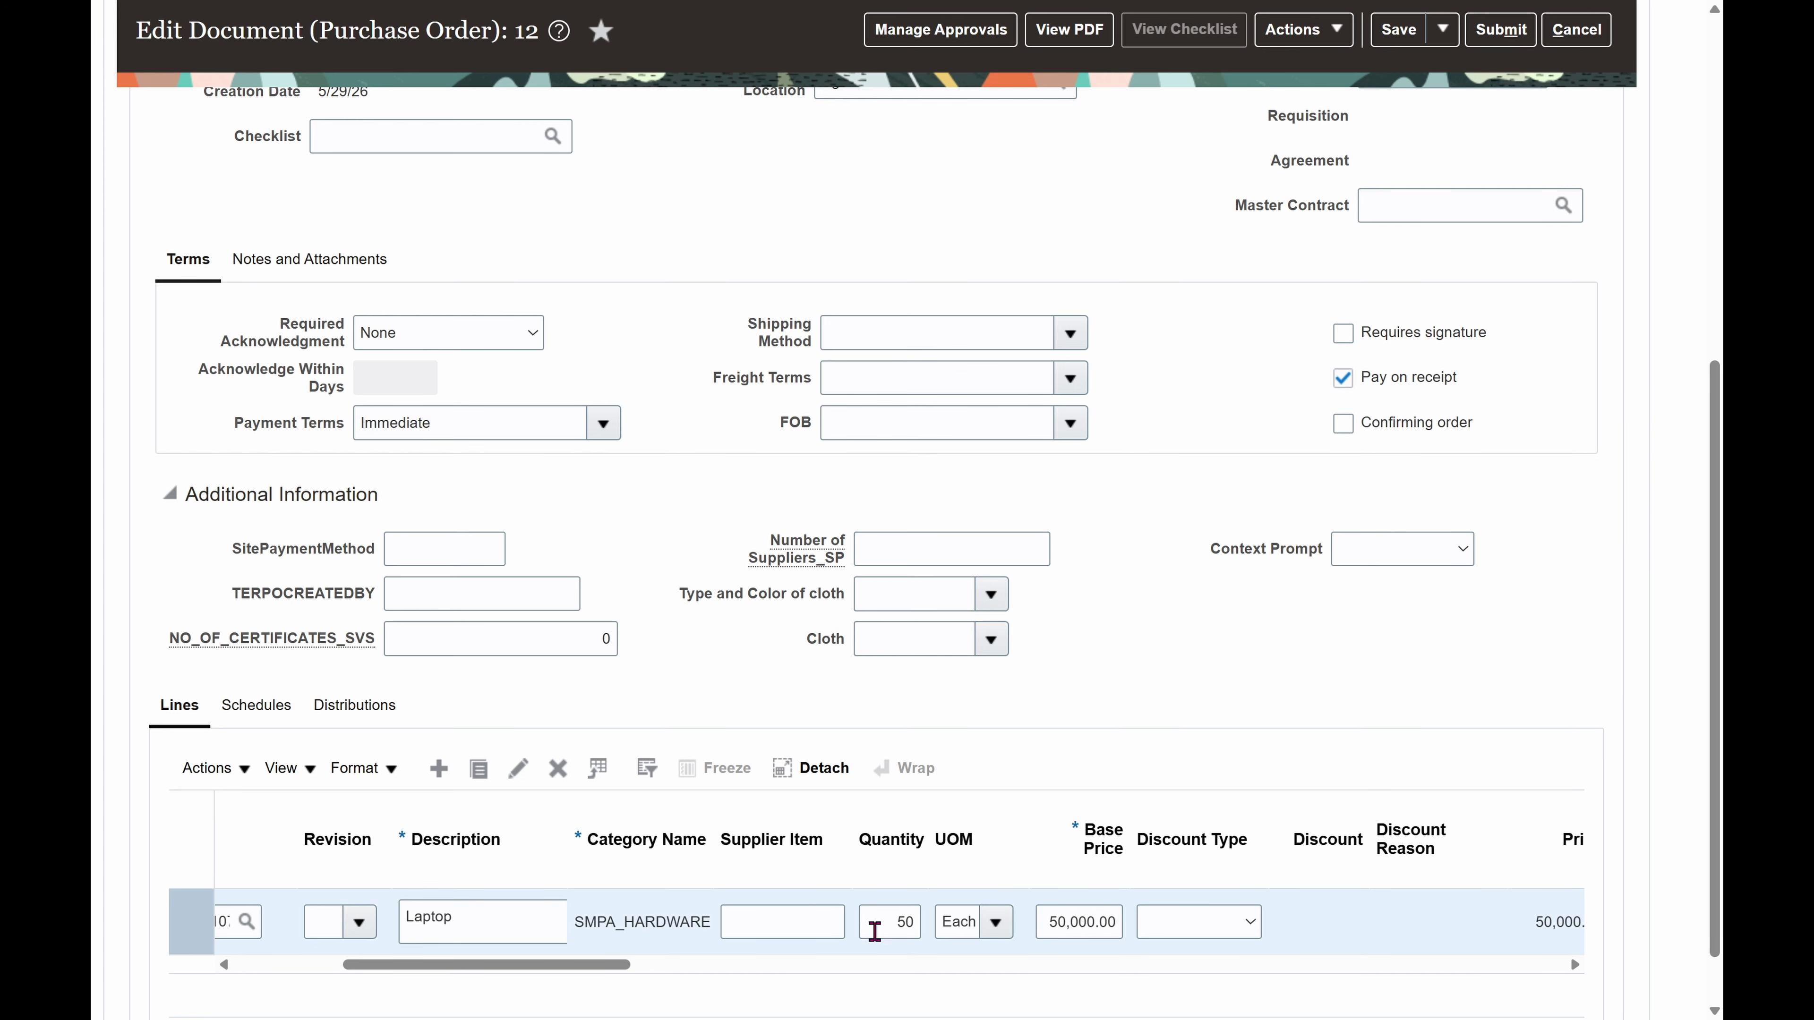
Step: Open the purchase order's schedules and show all columns in the schedules table
{"action": "left_click_drag", "start_coordinate": [590, 954], "coordinate": [645, 968]}
{"action": "left_click", "coordinate": [1240, 580]}
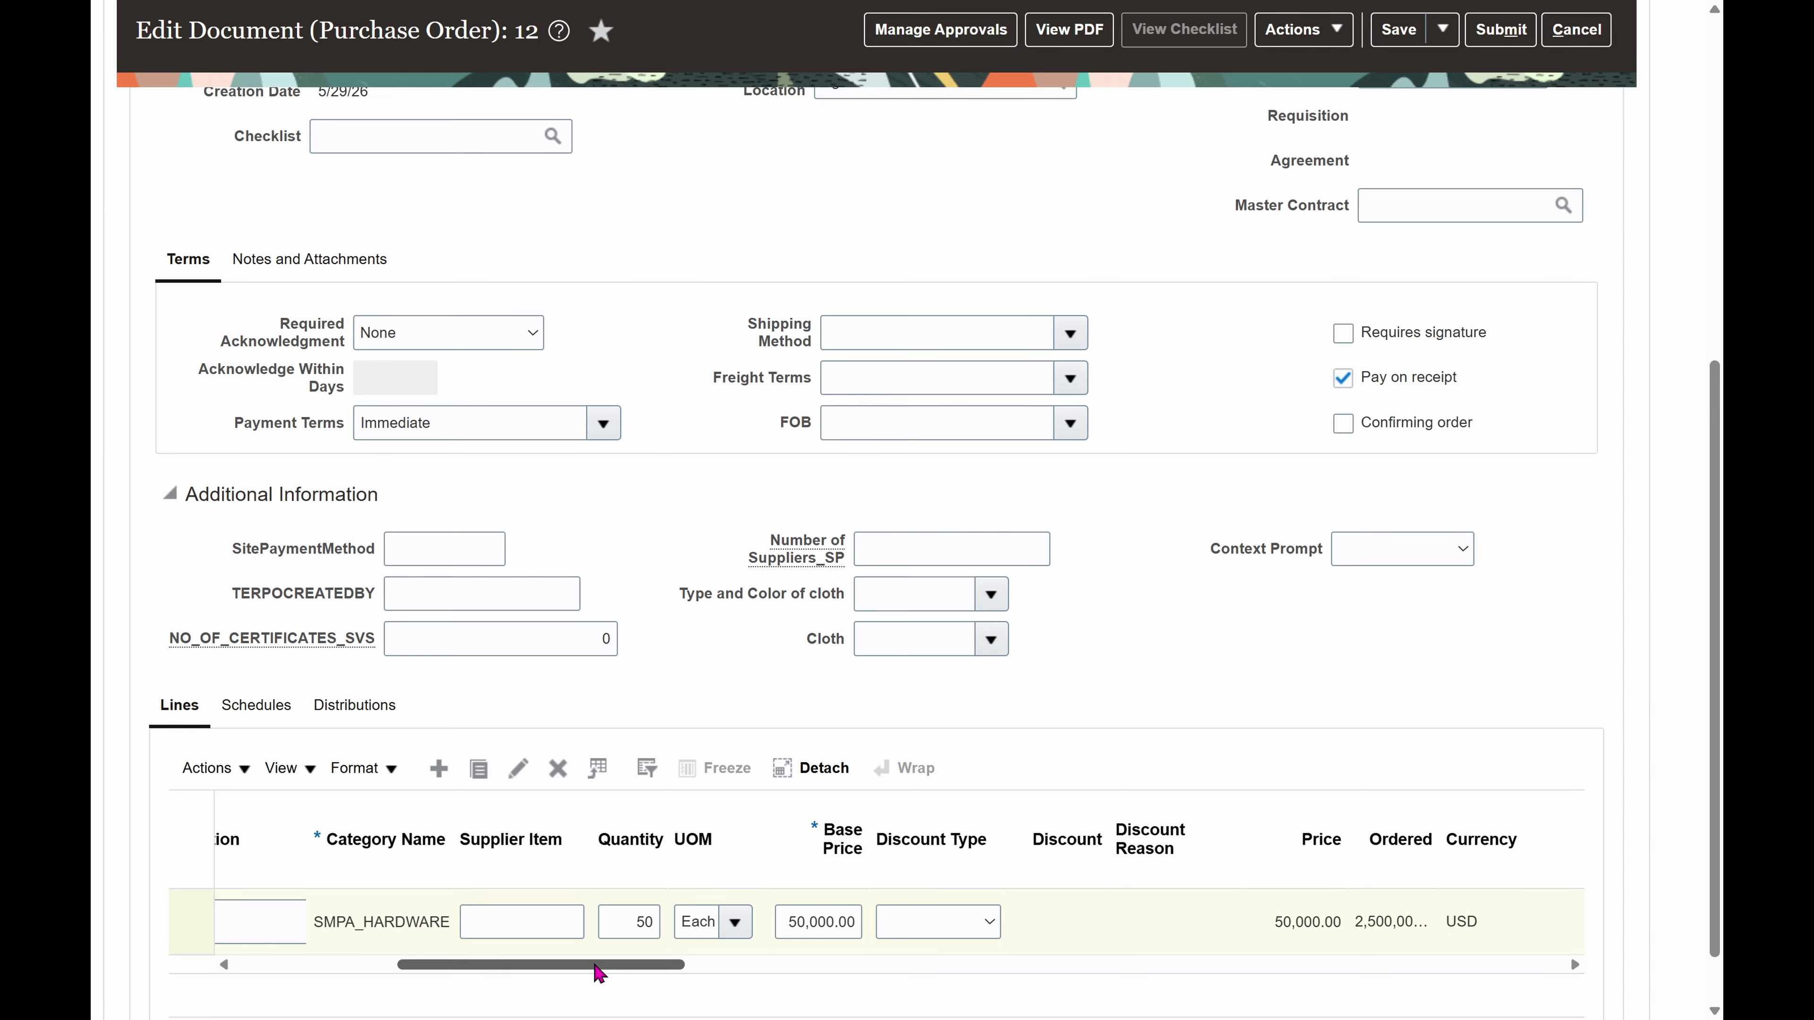
{"action": "left_click_drag", "start_coordinate": [598, 972], "coordinate": [850, 972]}
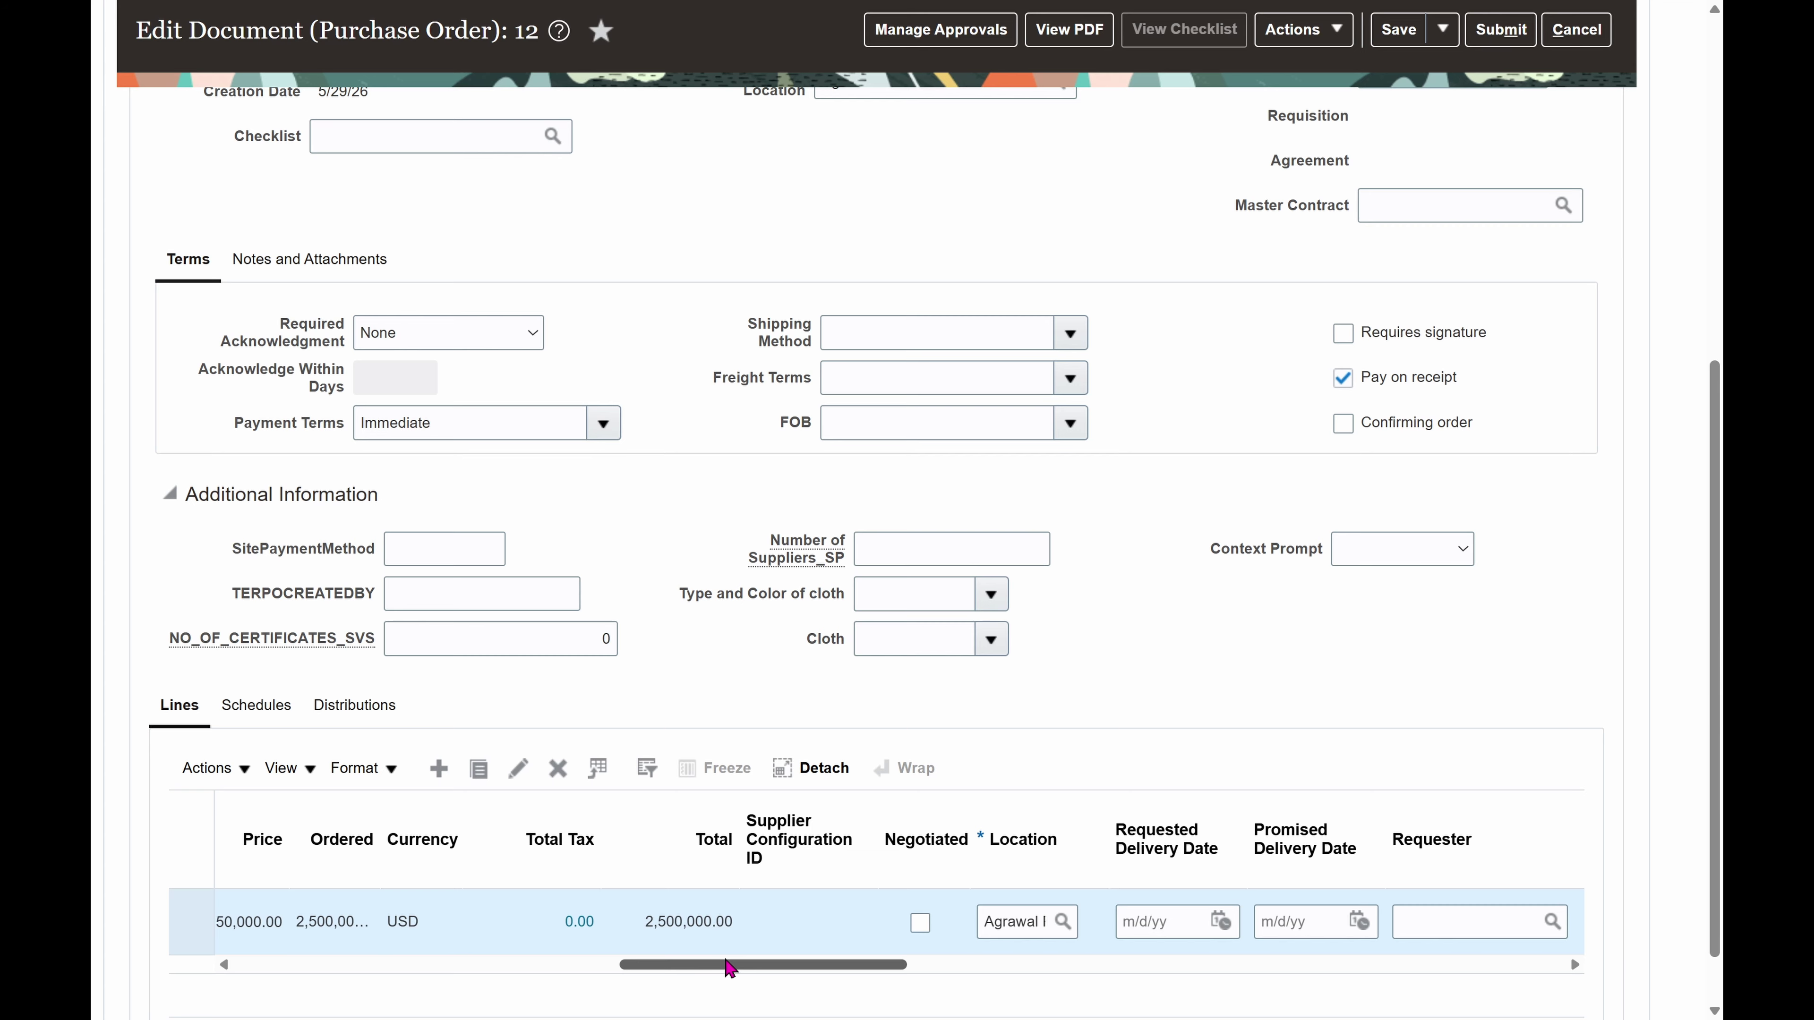
{"action": "left_click_drag", "start_coordinate": [728, 968], "coordinate": [799, 969]}
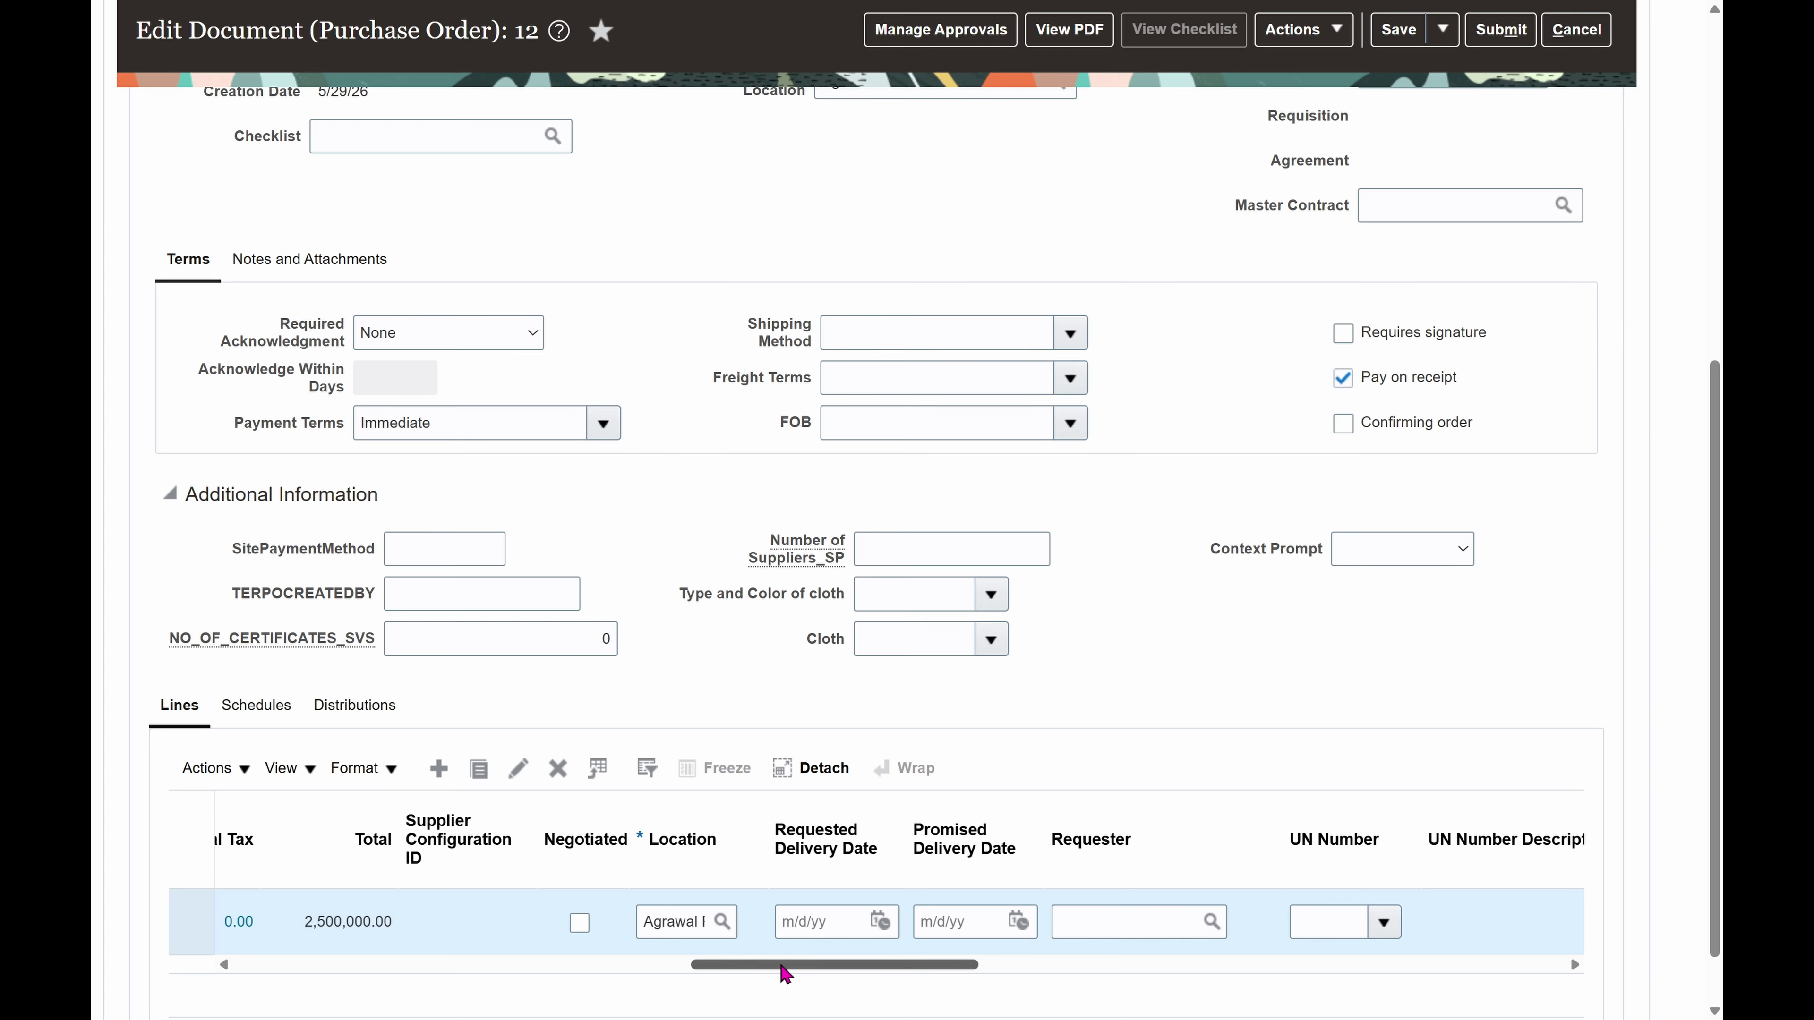
{"action": "left_click_drag", "start_coordinate": [787, 973], "coordinate": [1361, 917]}
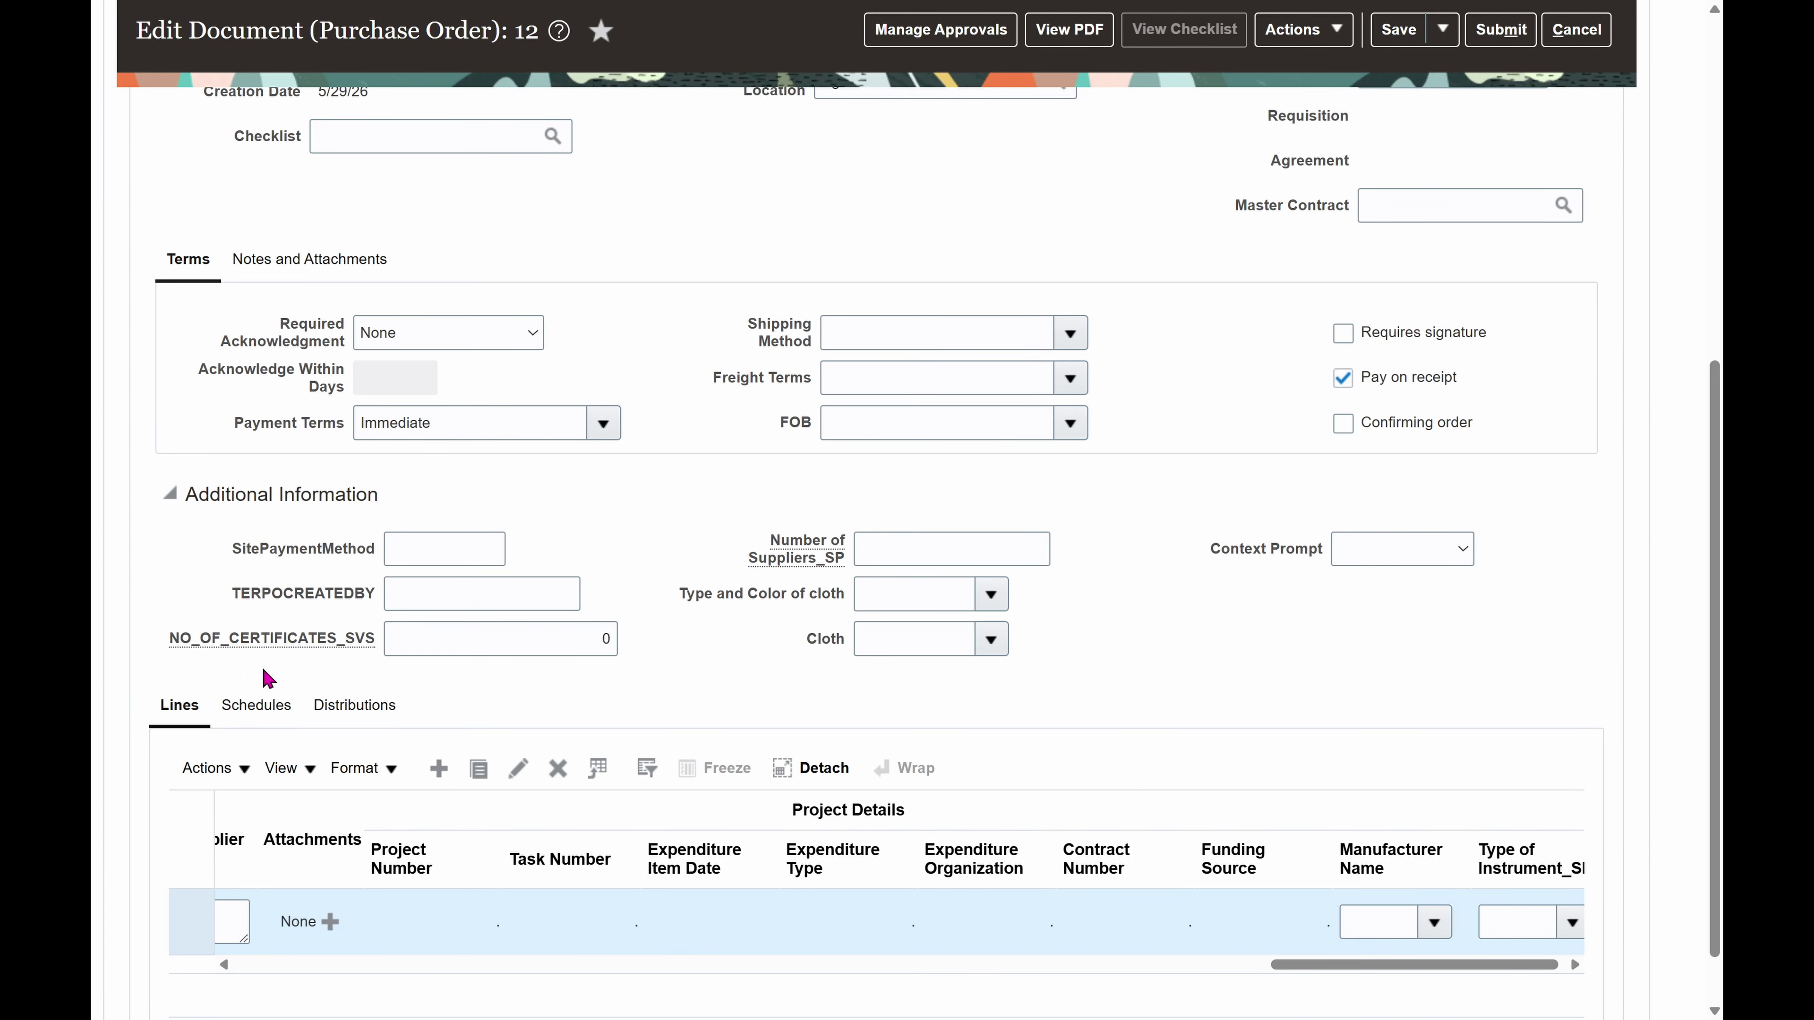
{"action": "left_click", "coordinate": [245, 715]}
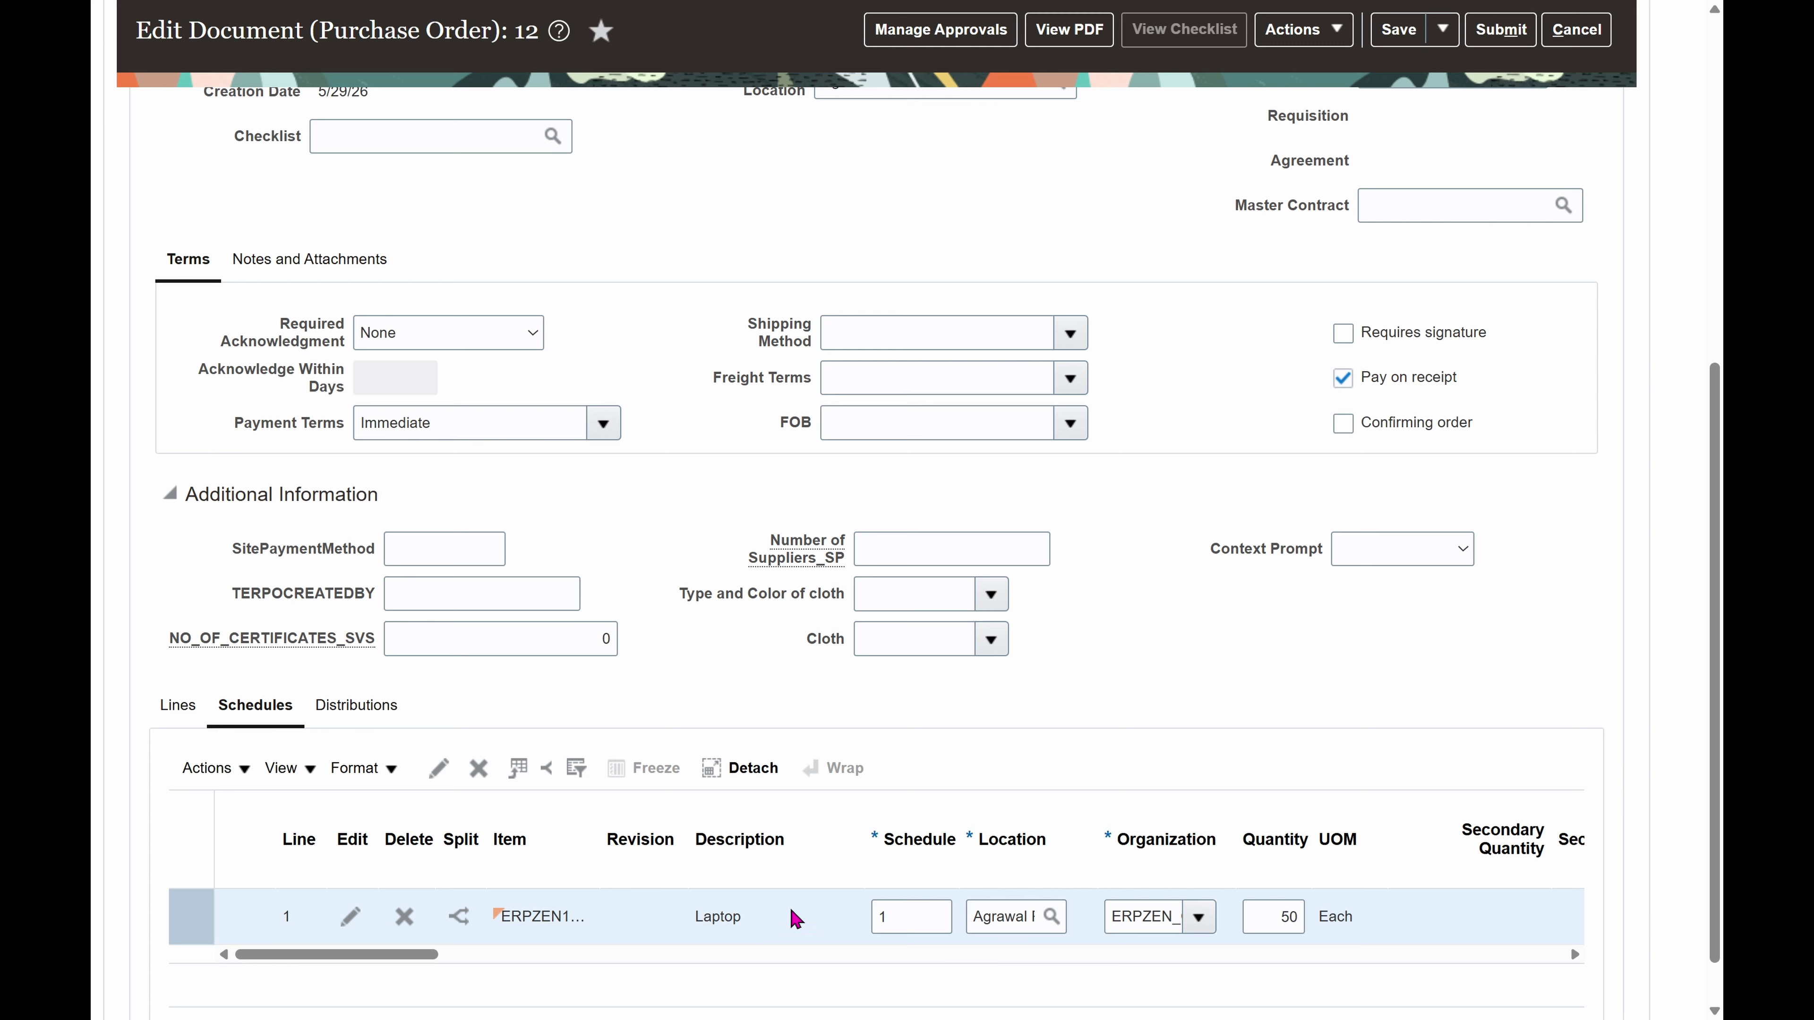
{"action": "left_click", "coordinate": [289, 769]}
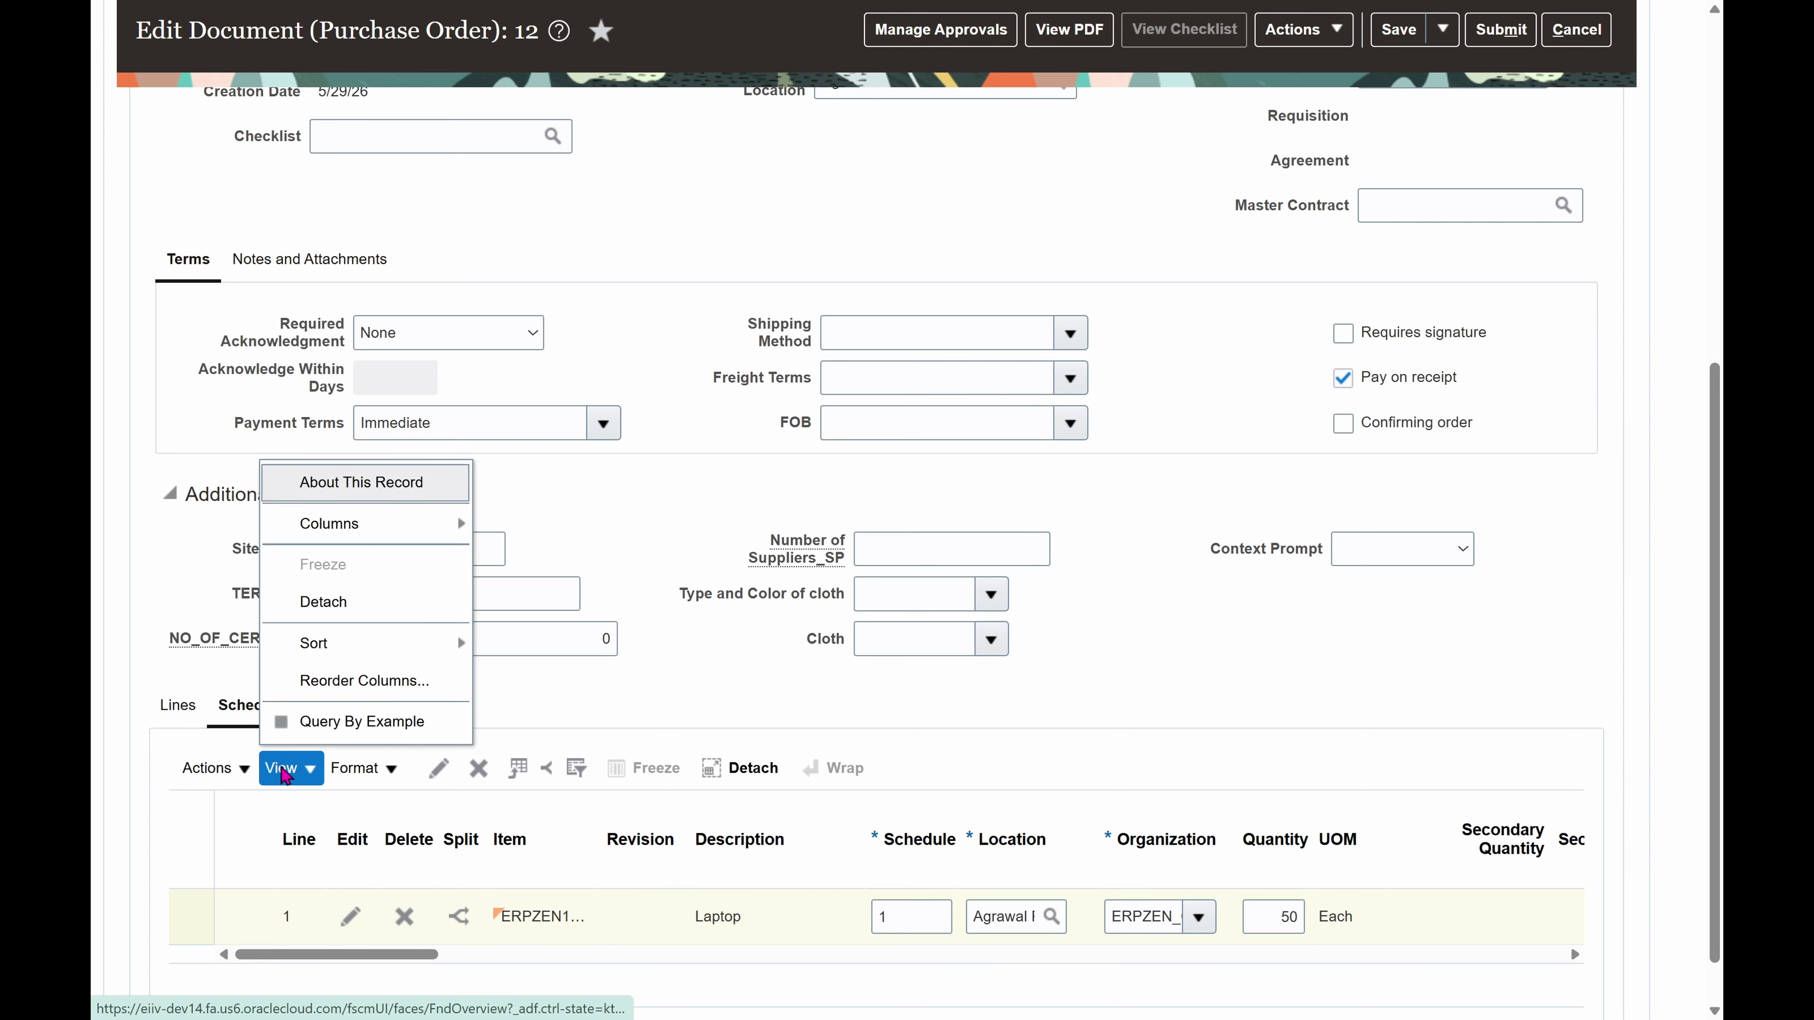
{"action": "mouse_move", "coordinate": [368, 532]}
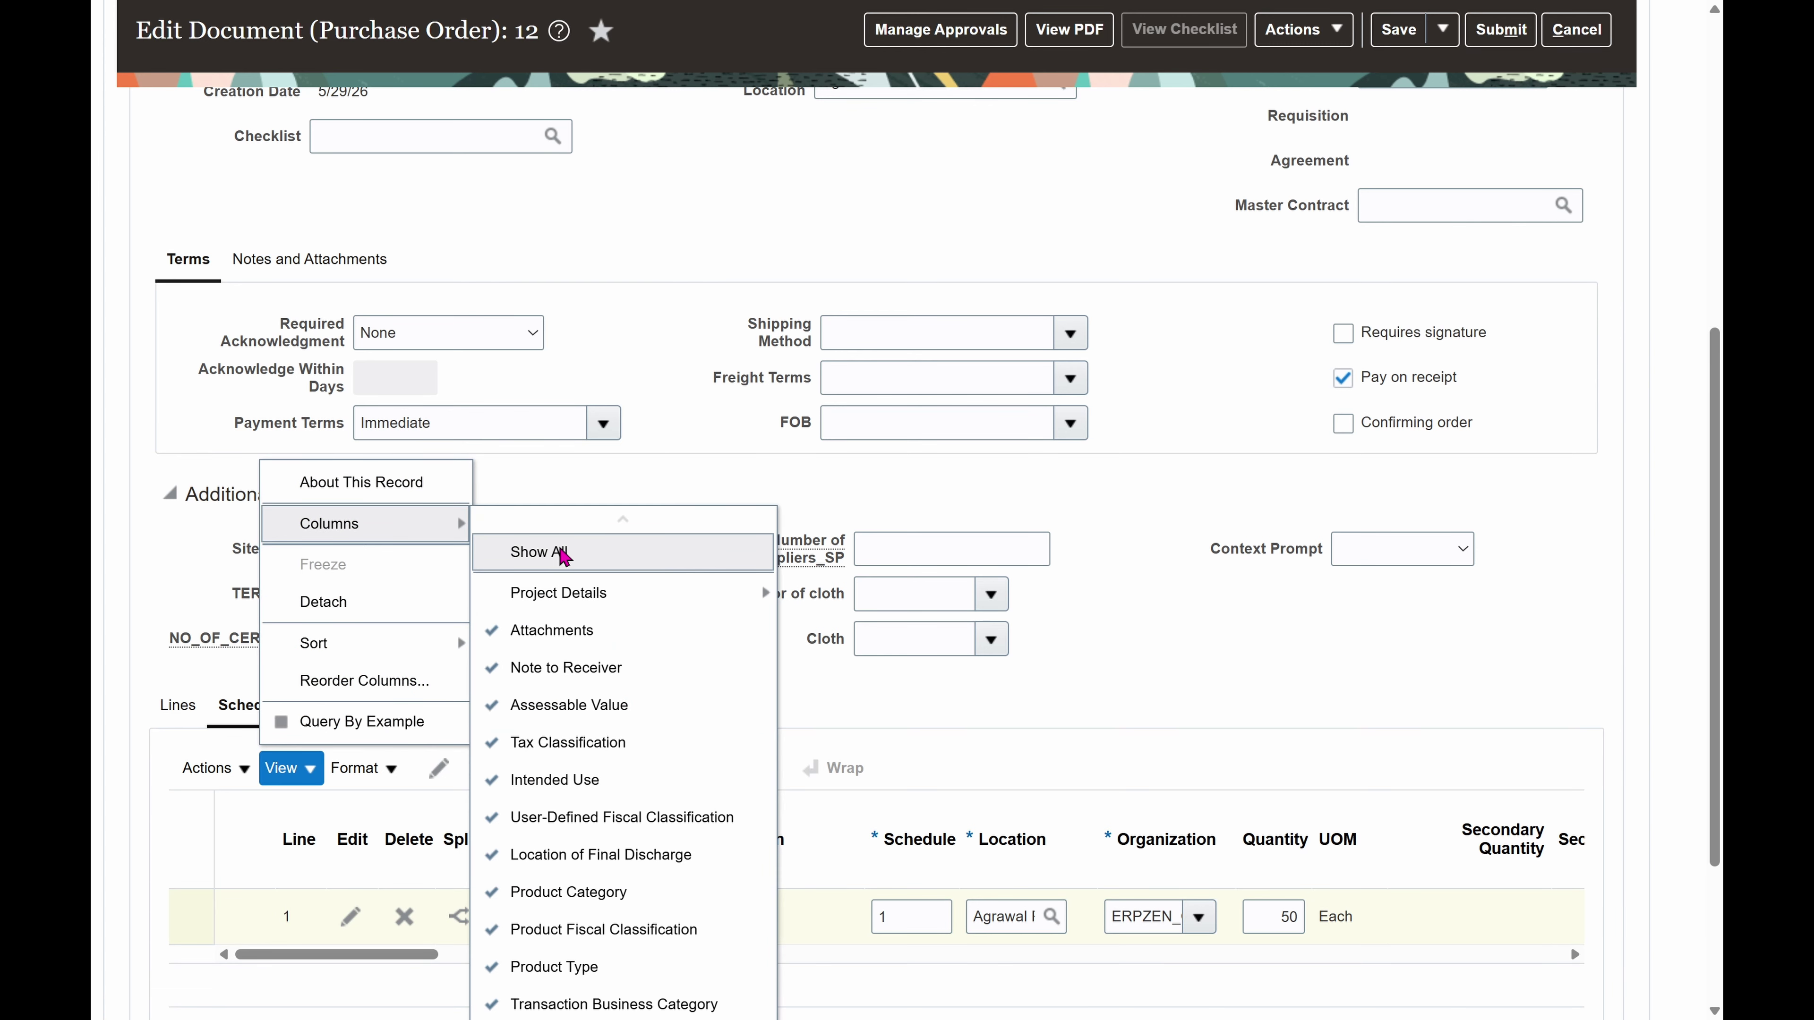
{"action": "left_click", "coordinate": [561, 554]}
{"action": "left_click", "coordinate": [400, 901]}
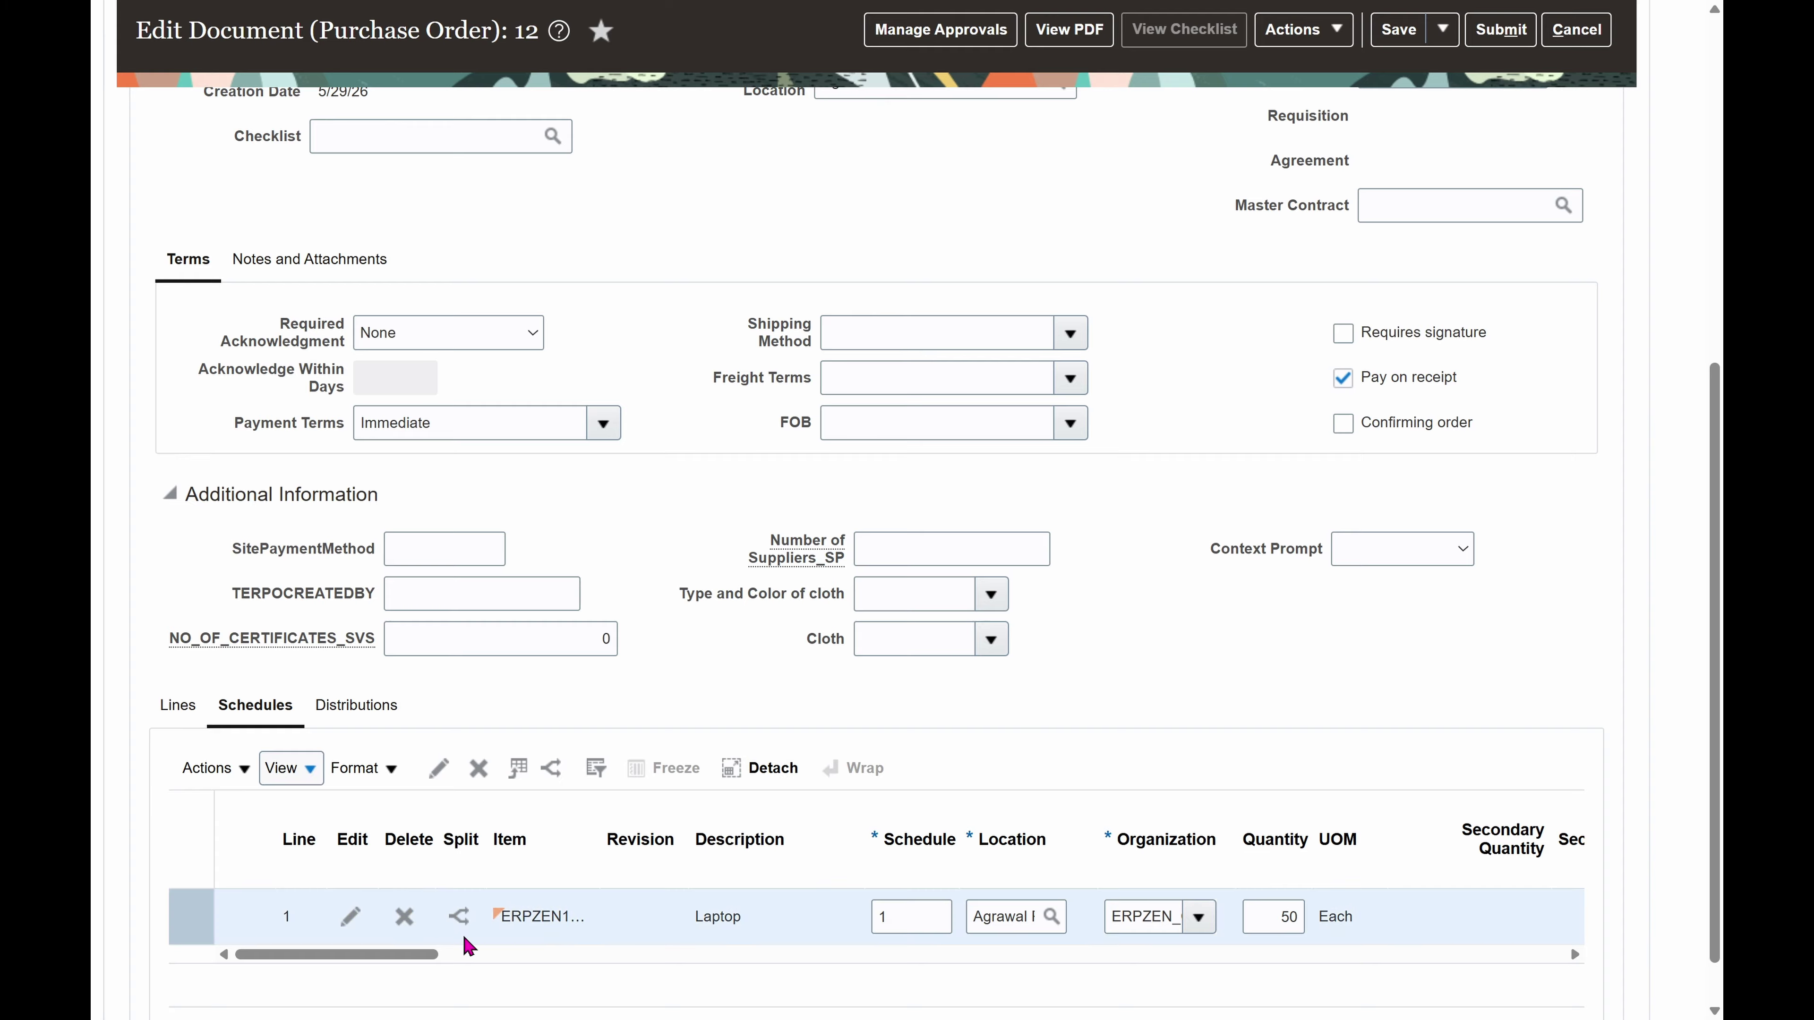
Step: Set the laptop schedule's match approval level to 2 Way and its invoice match option to Order
{"action": "left_click_drag", "start_coordinate": [408, 965], "coordinate": [1044, 919]}
{"action": "left_click", "coordinate": [1057, 924]}
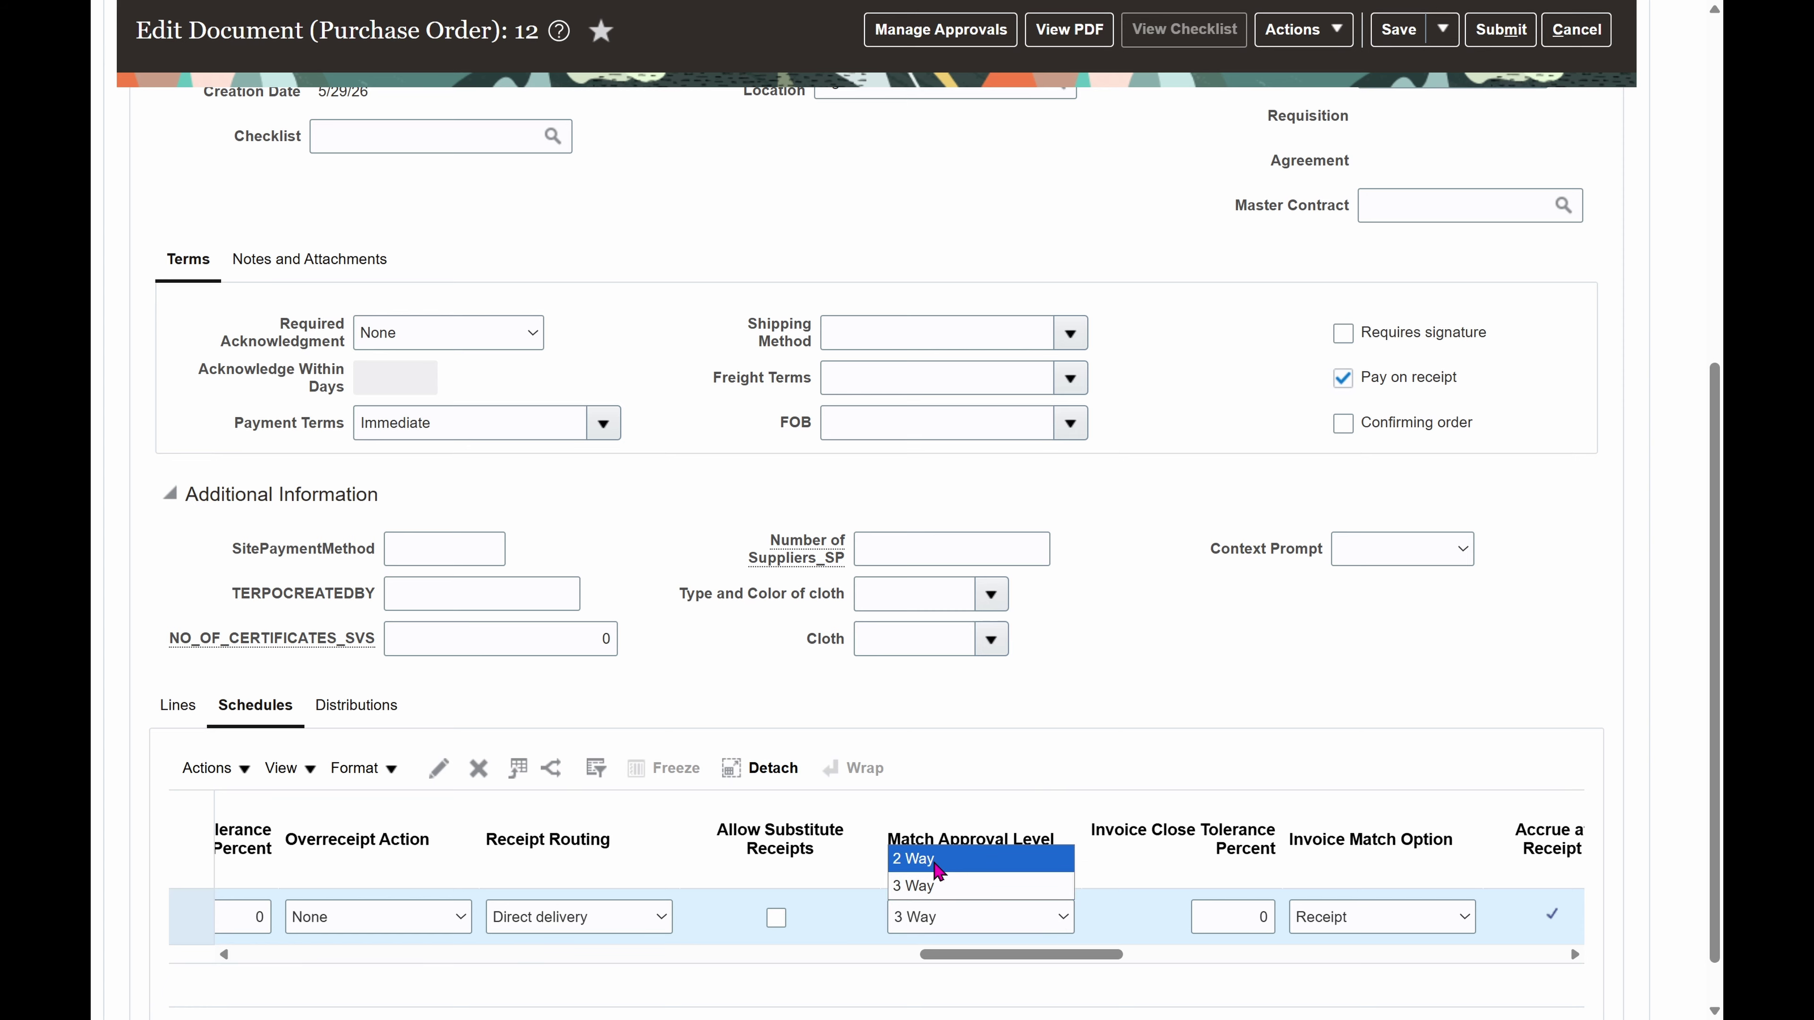
{"action": "left_click", "coordinate": [937, 863]}
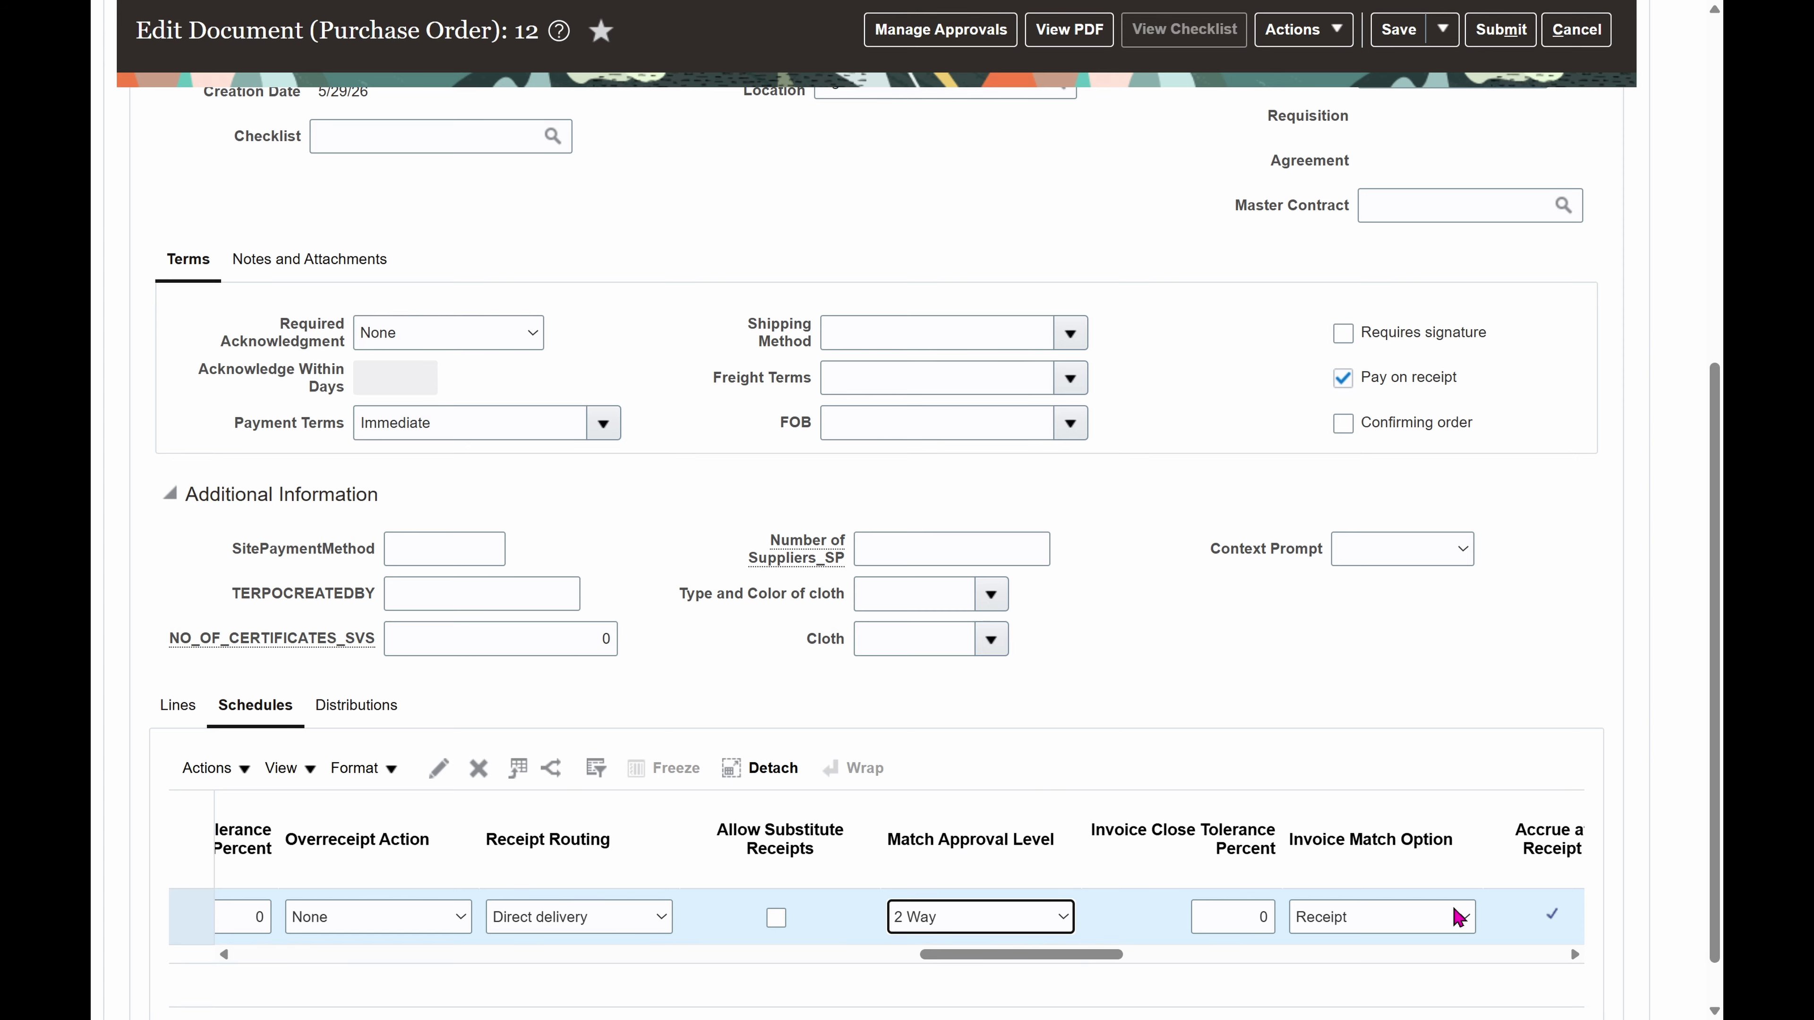
{"action": "left_click", "coordinate": [1429, 920]}
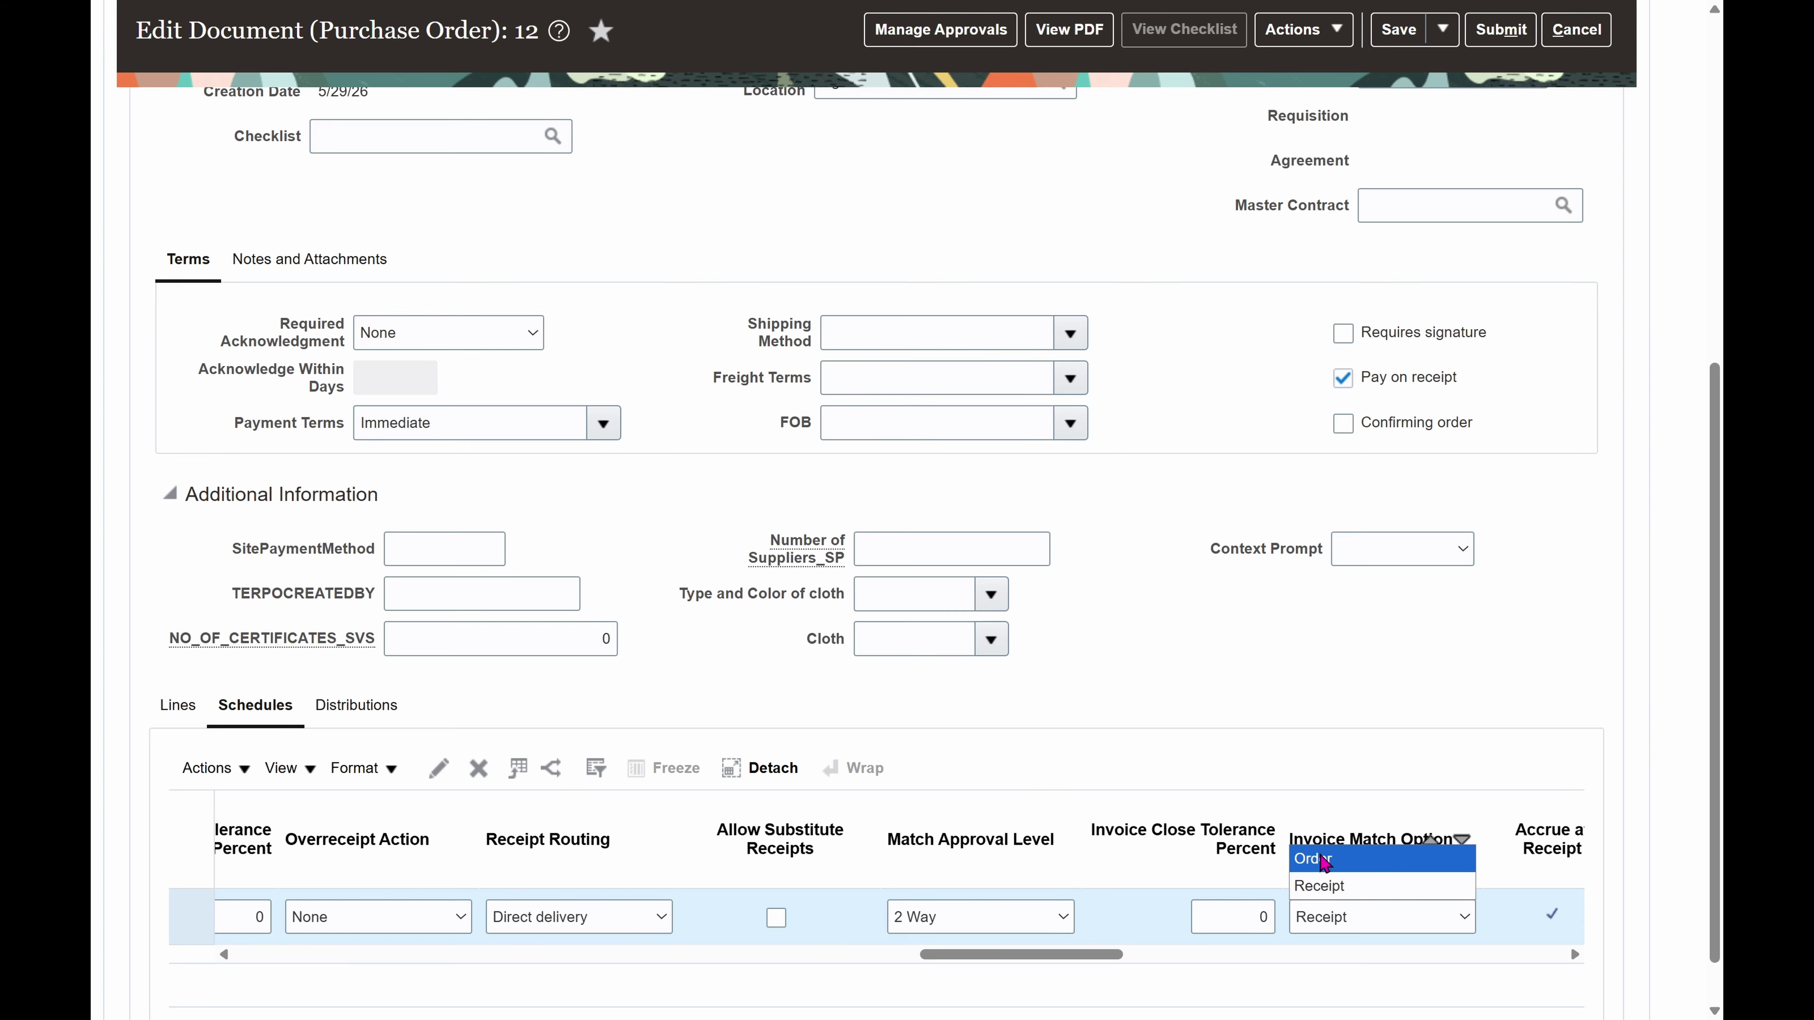
{"action": "left_click", "coordinate": [1321, 859]}
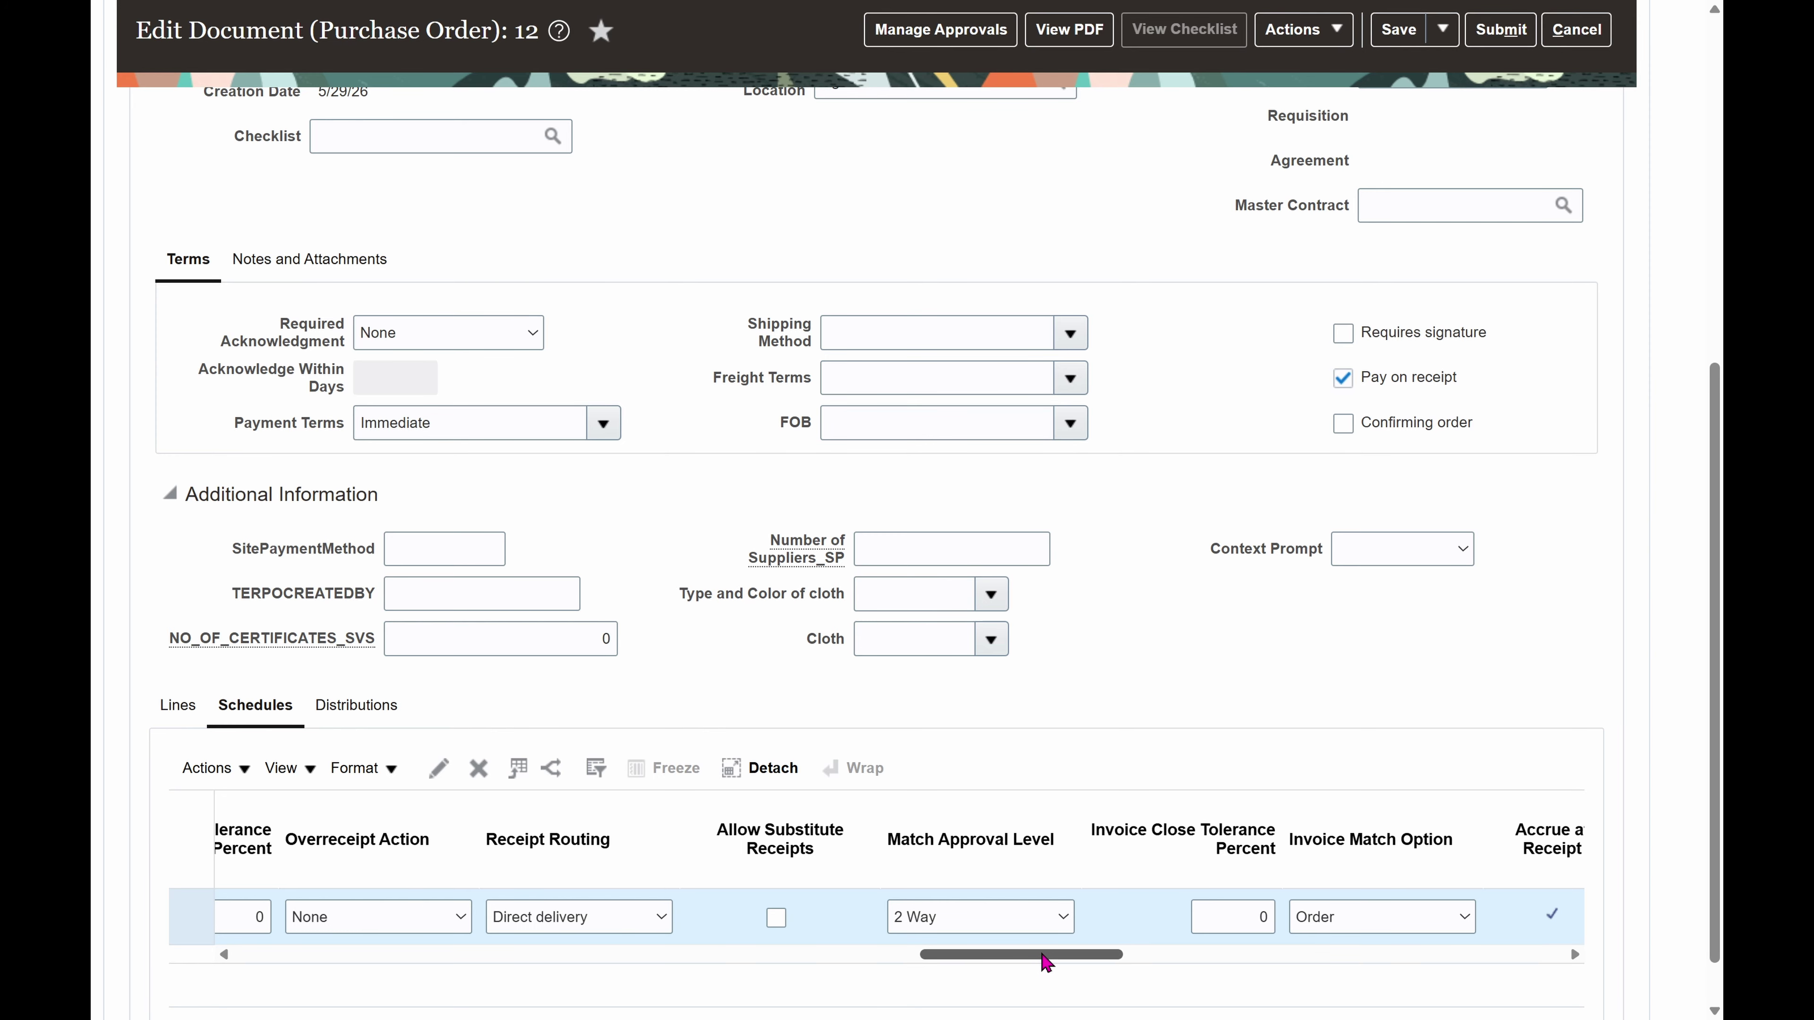
Step: Save the purchase order, submit it for approval and dismiss the confirmation
{"action": "left_click_drag", "start_coordinate": [1061, 959], "coordinate": [324, 957]}
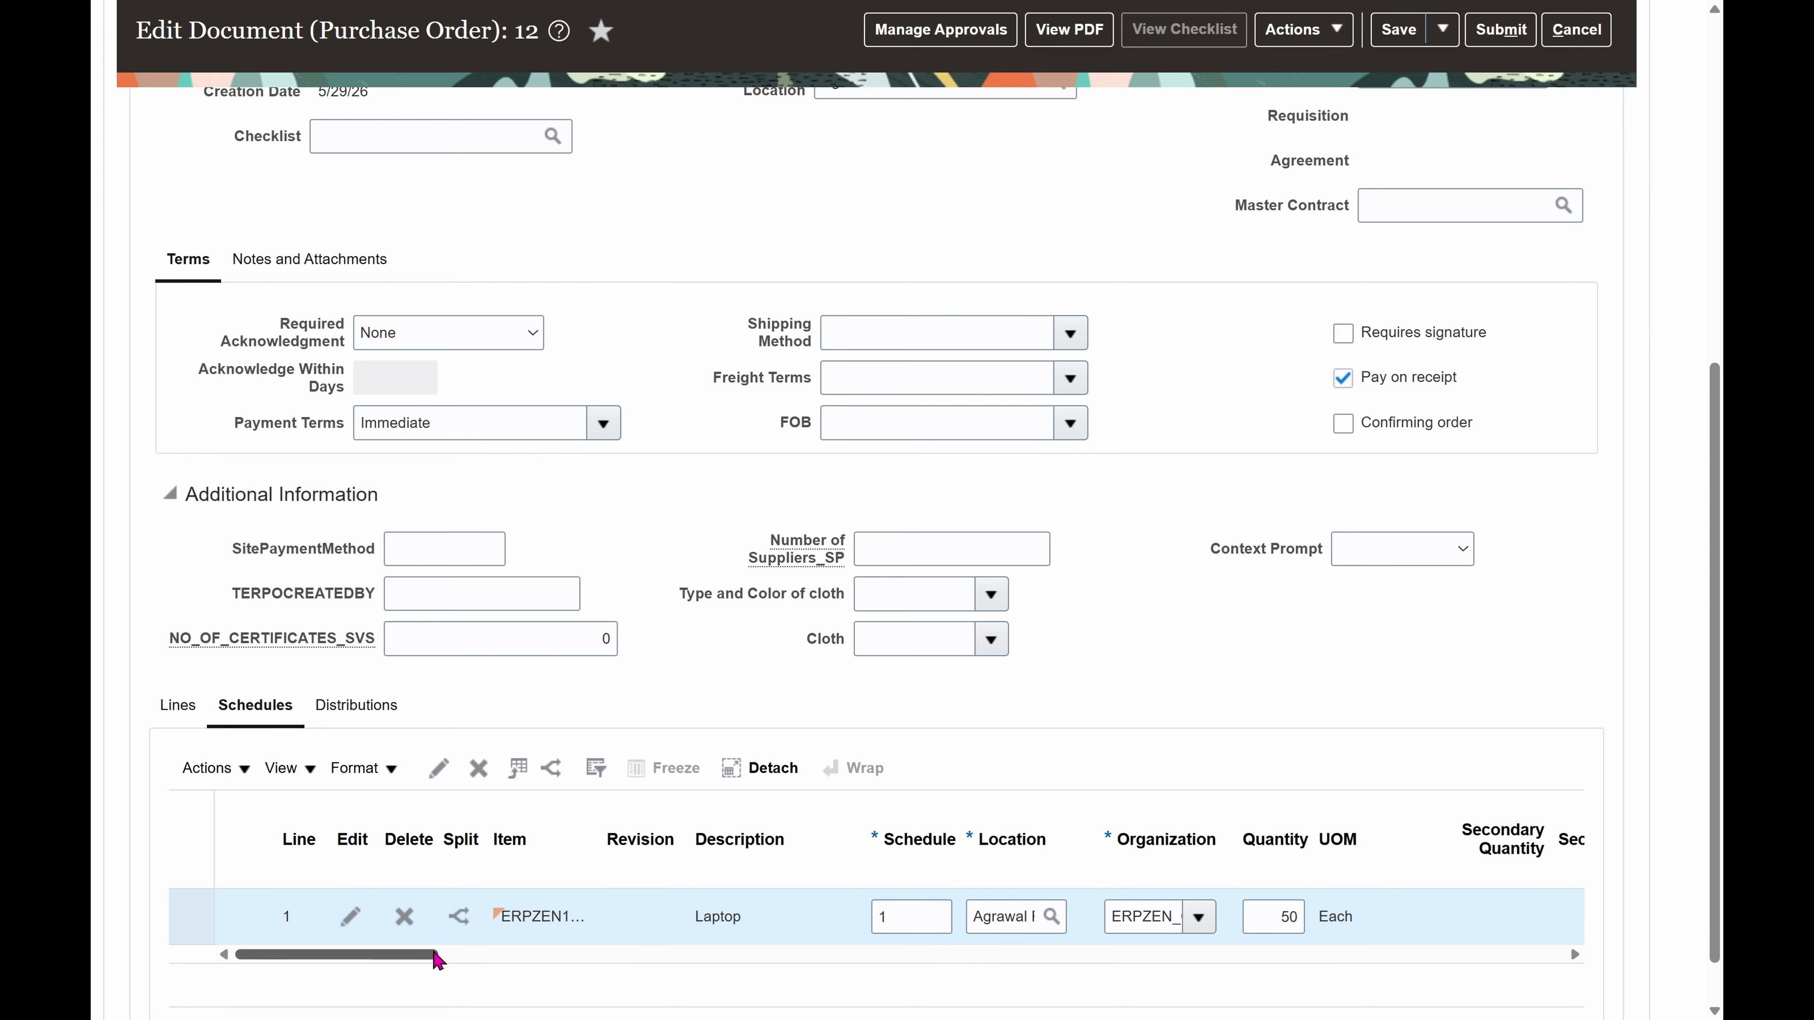
{"action": "scroll", "coordinate": [924, 564], "scroll_direction": "up", "scroll_amount": 10}
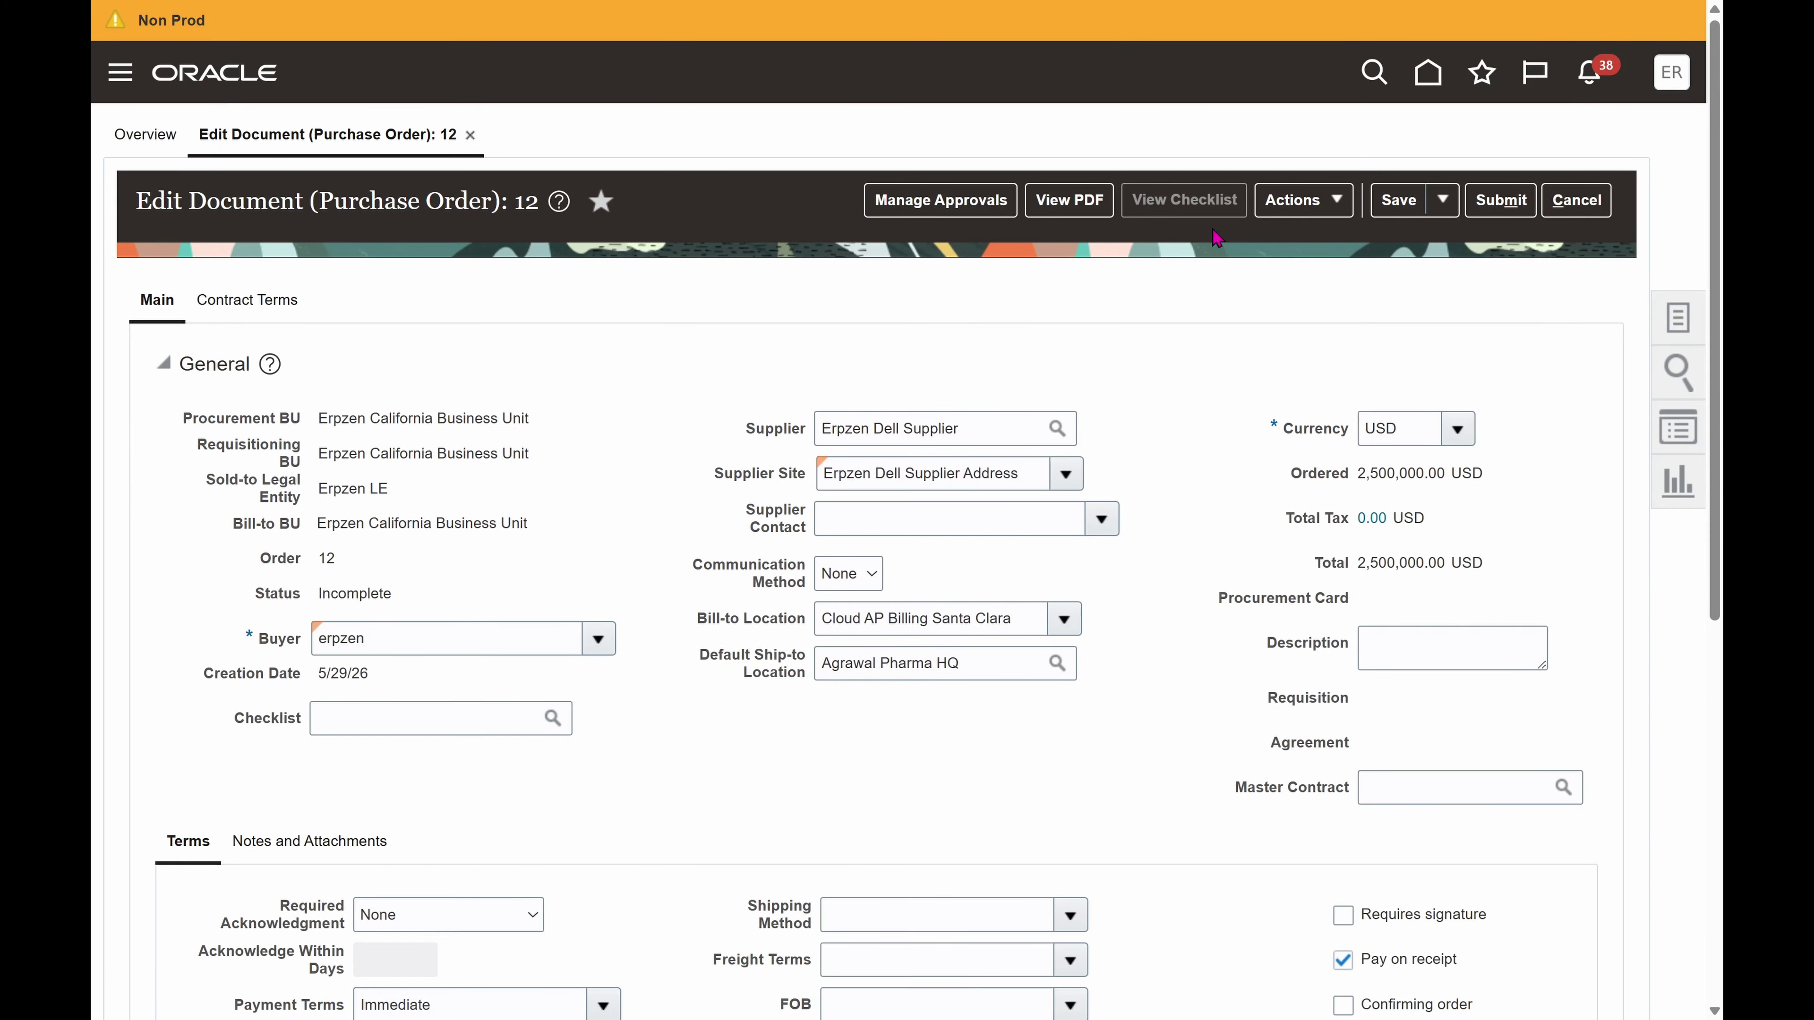
{"action": "left_click", "coordinate": [1392, 201]}
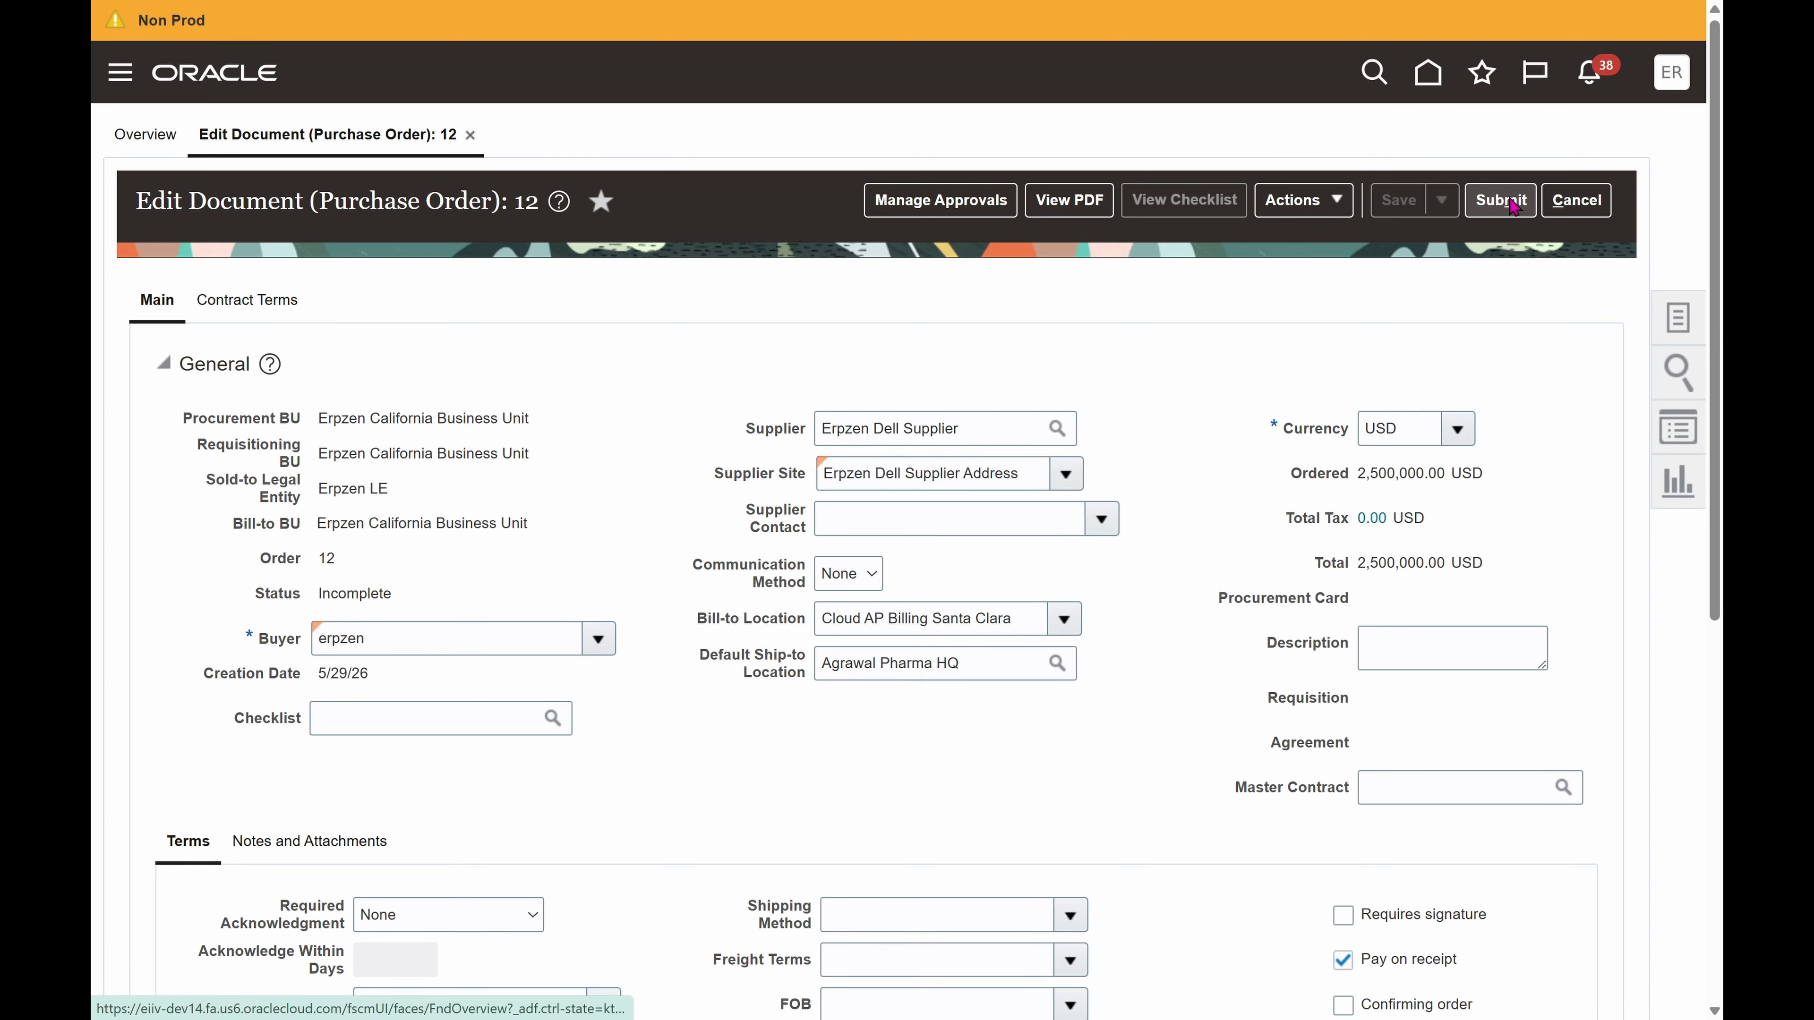
{"action": "left_click", "coordinate": [1505, 201]}
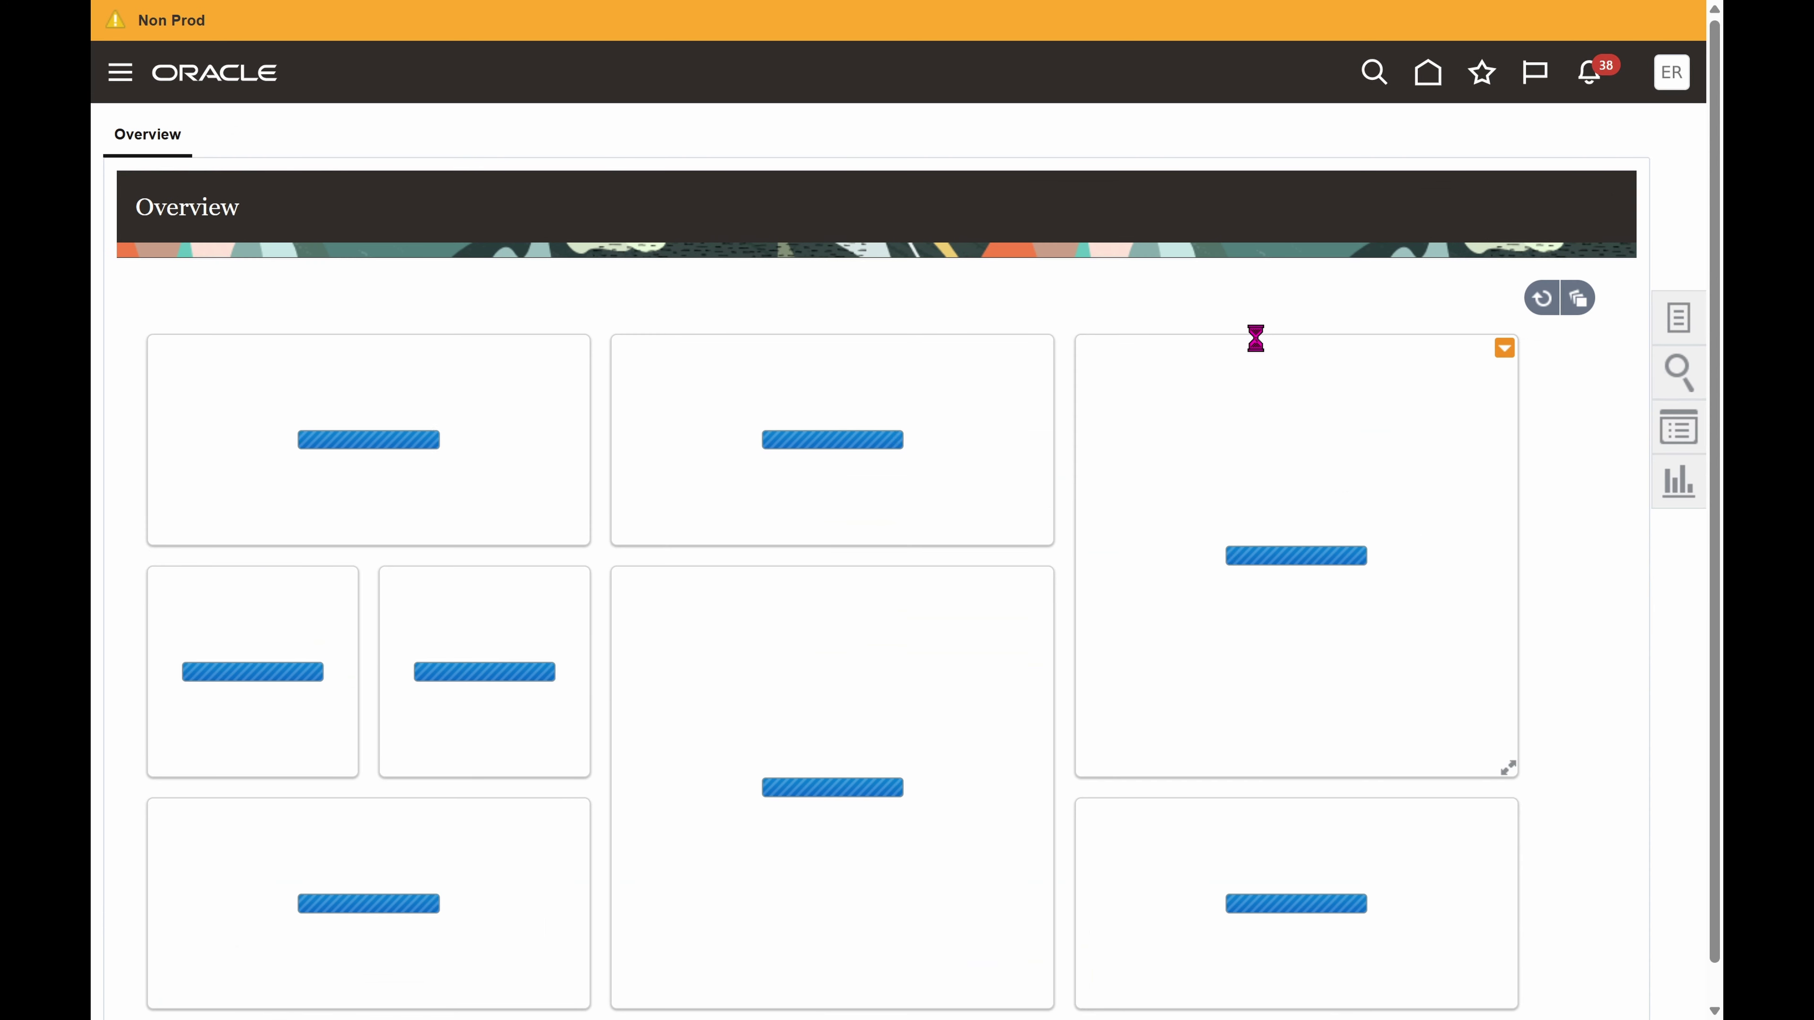
{"action": "left_click", "coordinate": [1101, 305]}
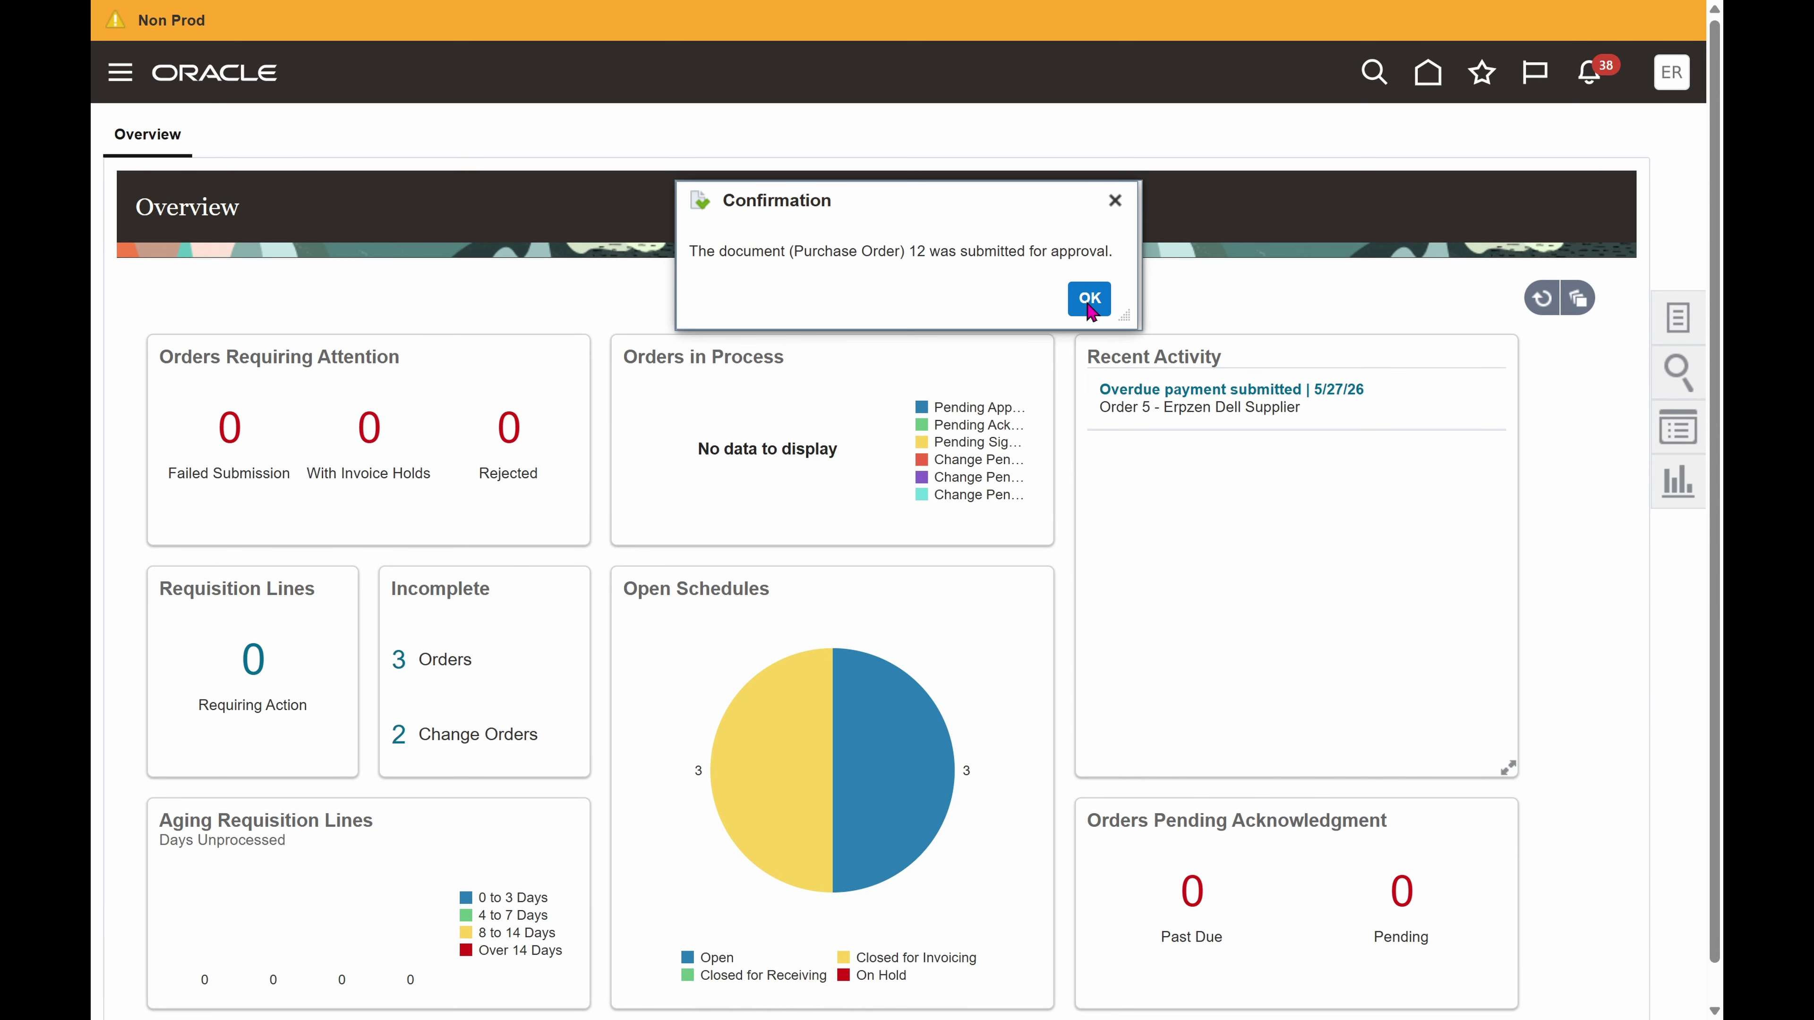
Step: Search the buyer's orders in Manage Orders and open the newly submitted laptop purchase order
{"action": "left_click", "coordinate": [1679, 318]}
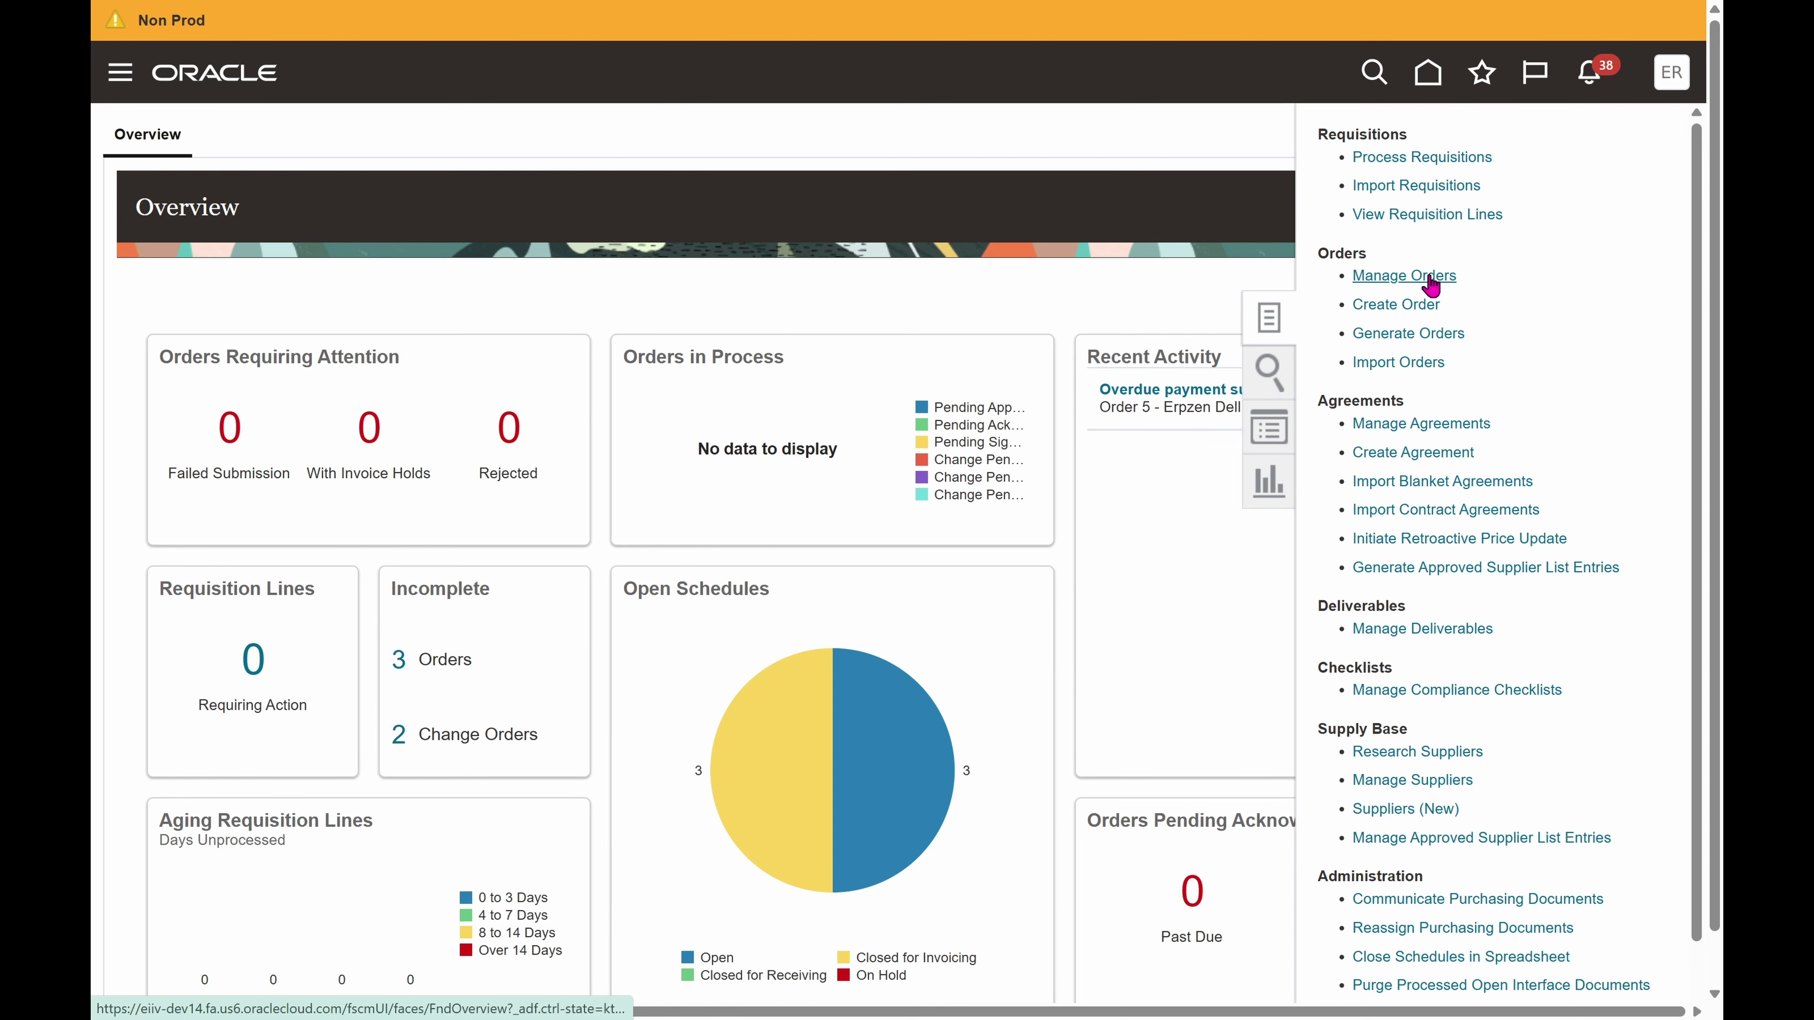
{"action": "left_click", "coordinate": [1439, 275]}
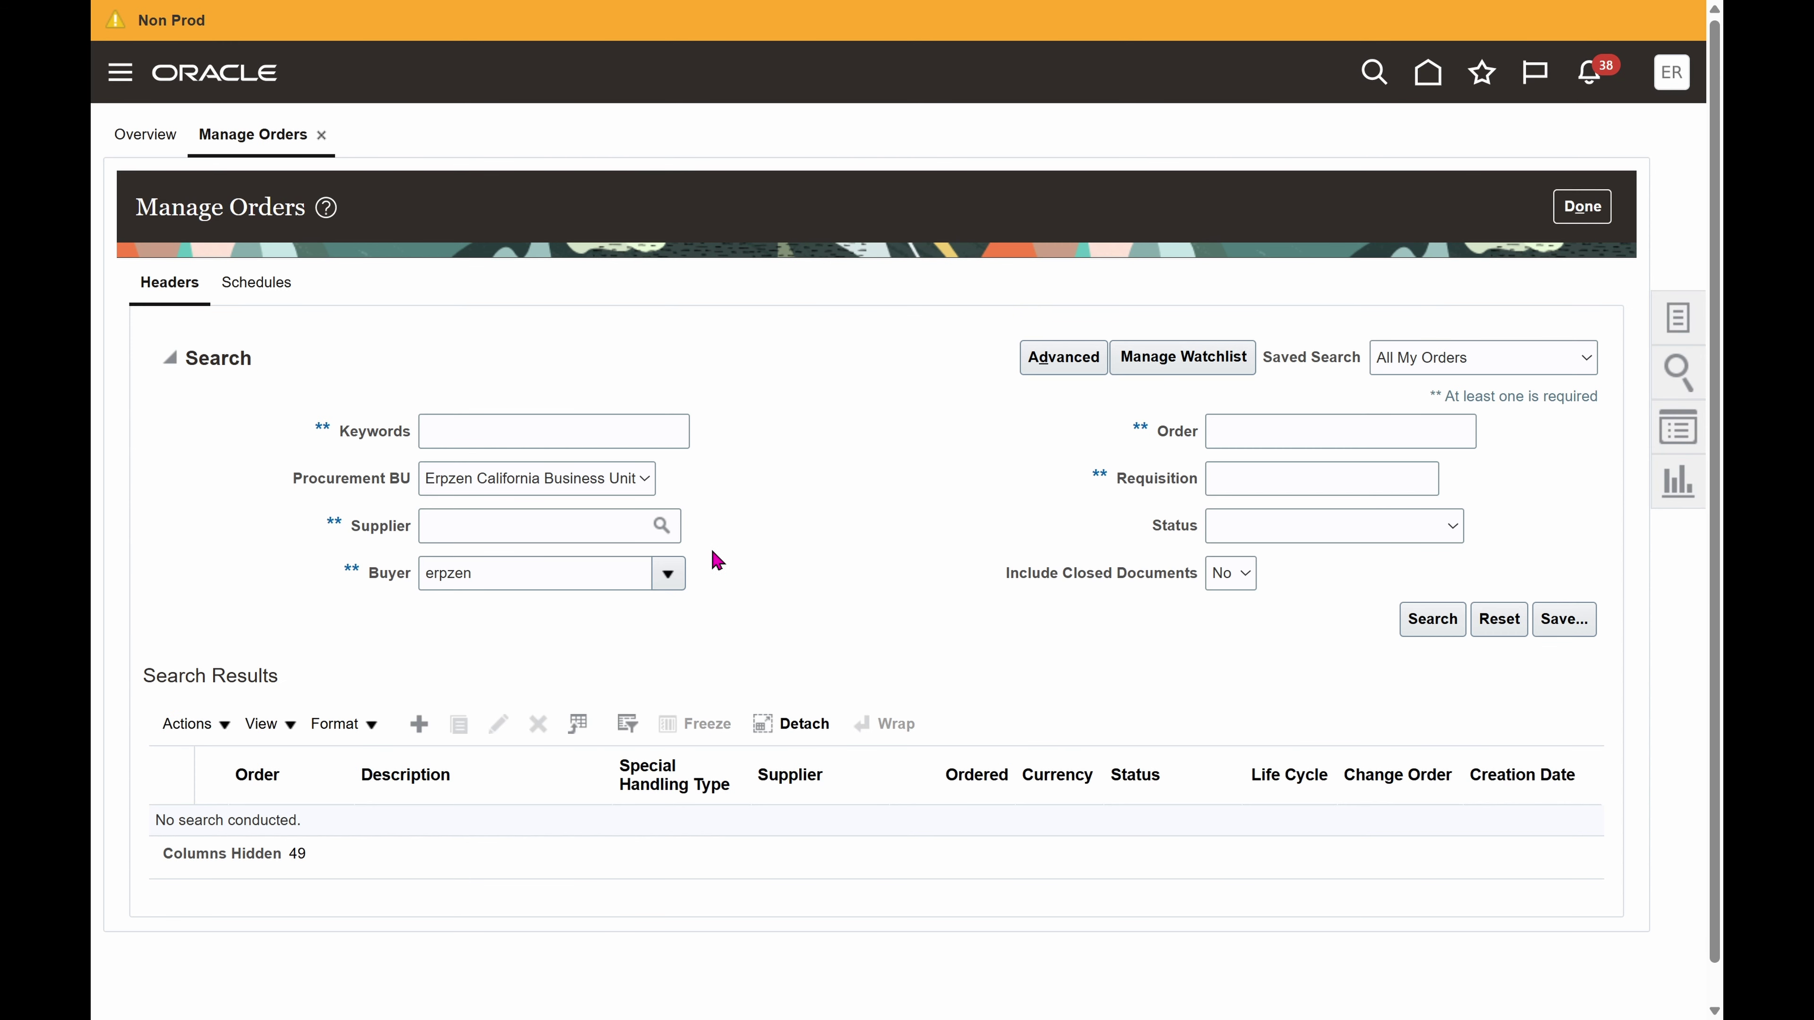
{"action": "left_click", "coordinate": [1438, 616]}
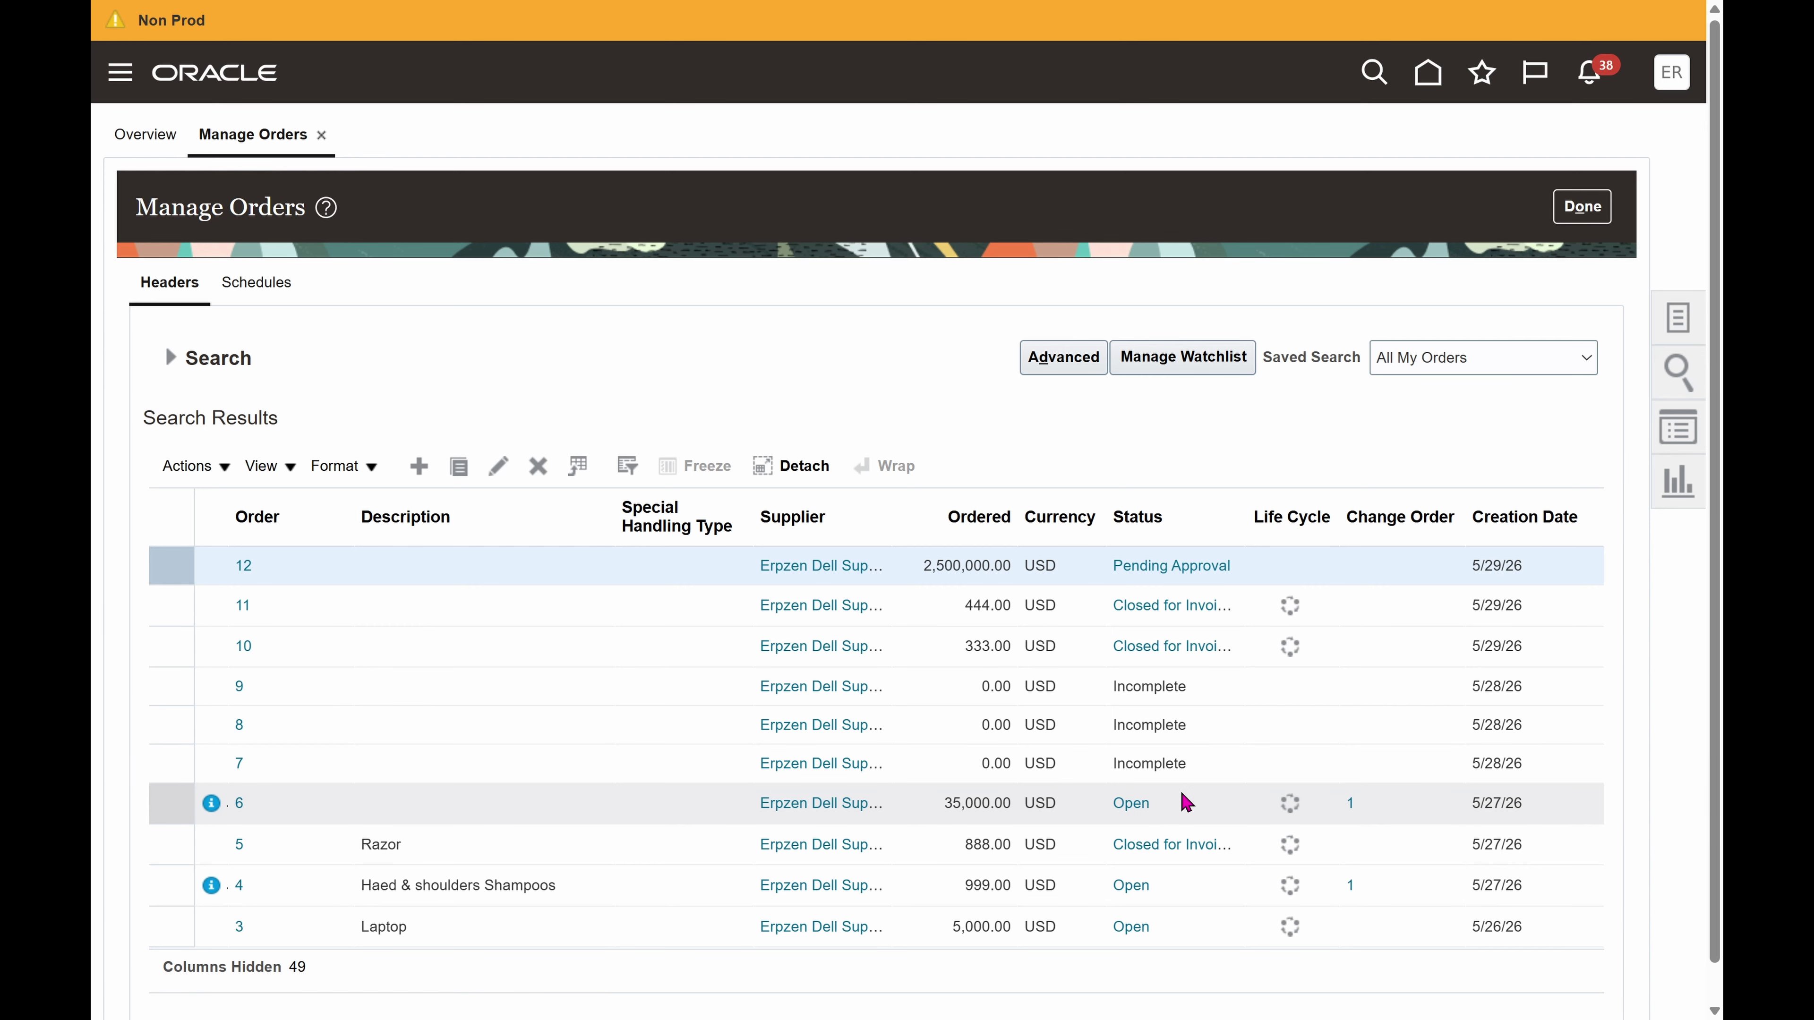
{"action": "left_click", "coordinate": [243, 565]}
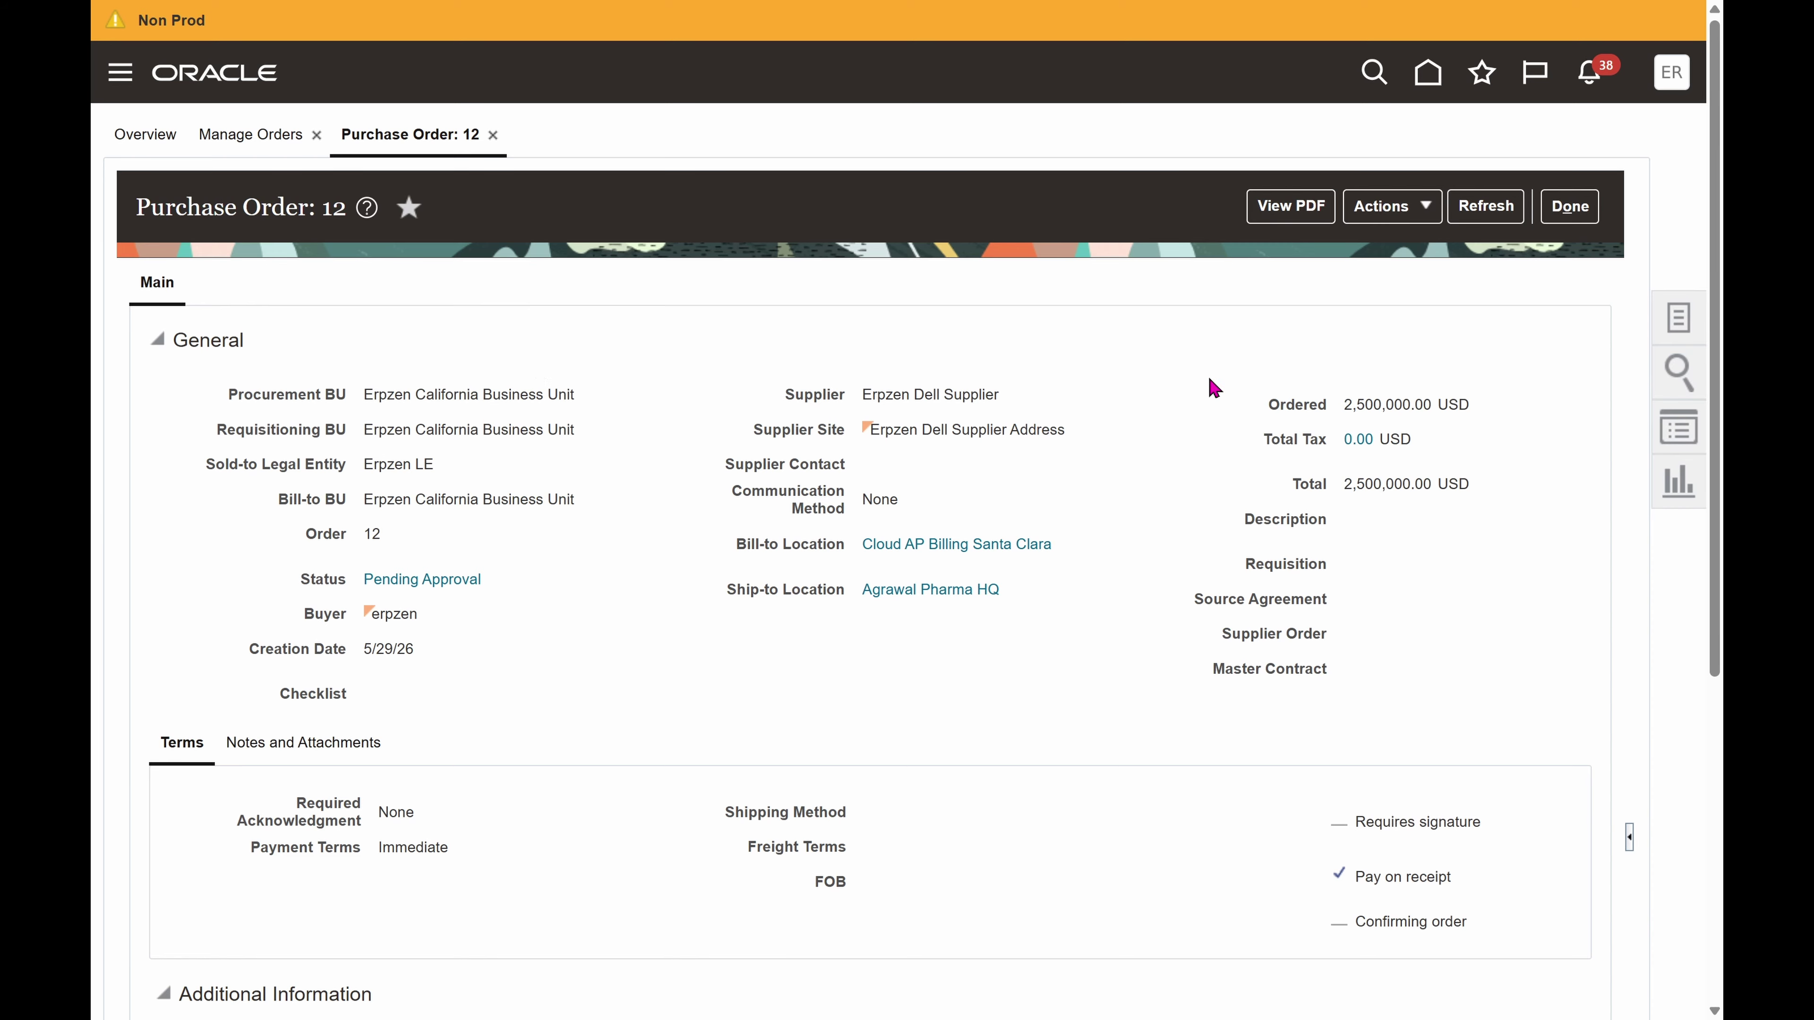
Step: Refresh the purchase order repeatedly to check its approval status, and close both the order and Manage Orders
{"action": "left_click", "coordinate": [1496, 215]}
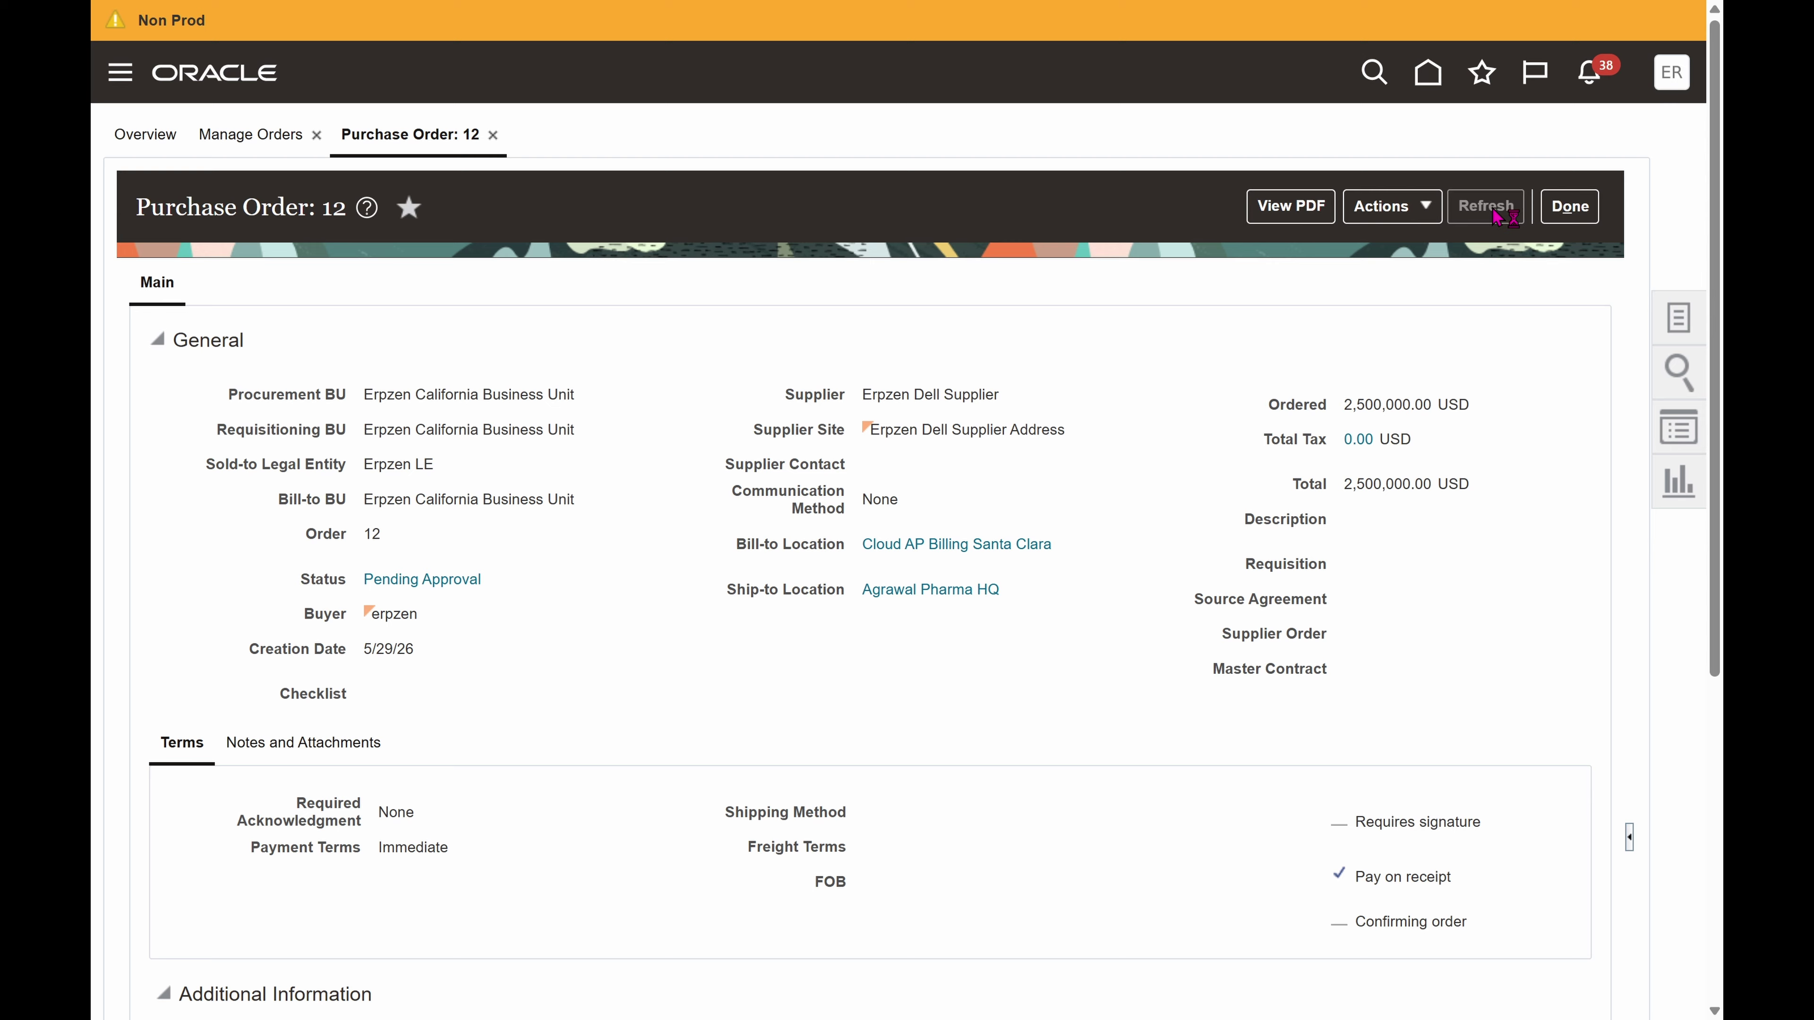
{"action": "left_click", "coordinate": [1496, 215]}
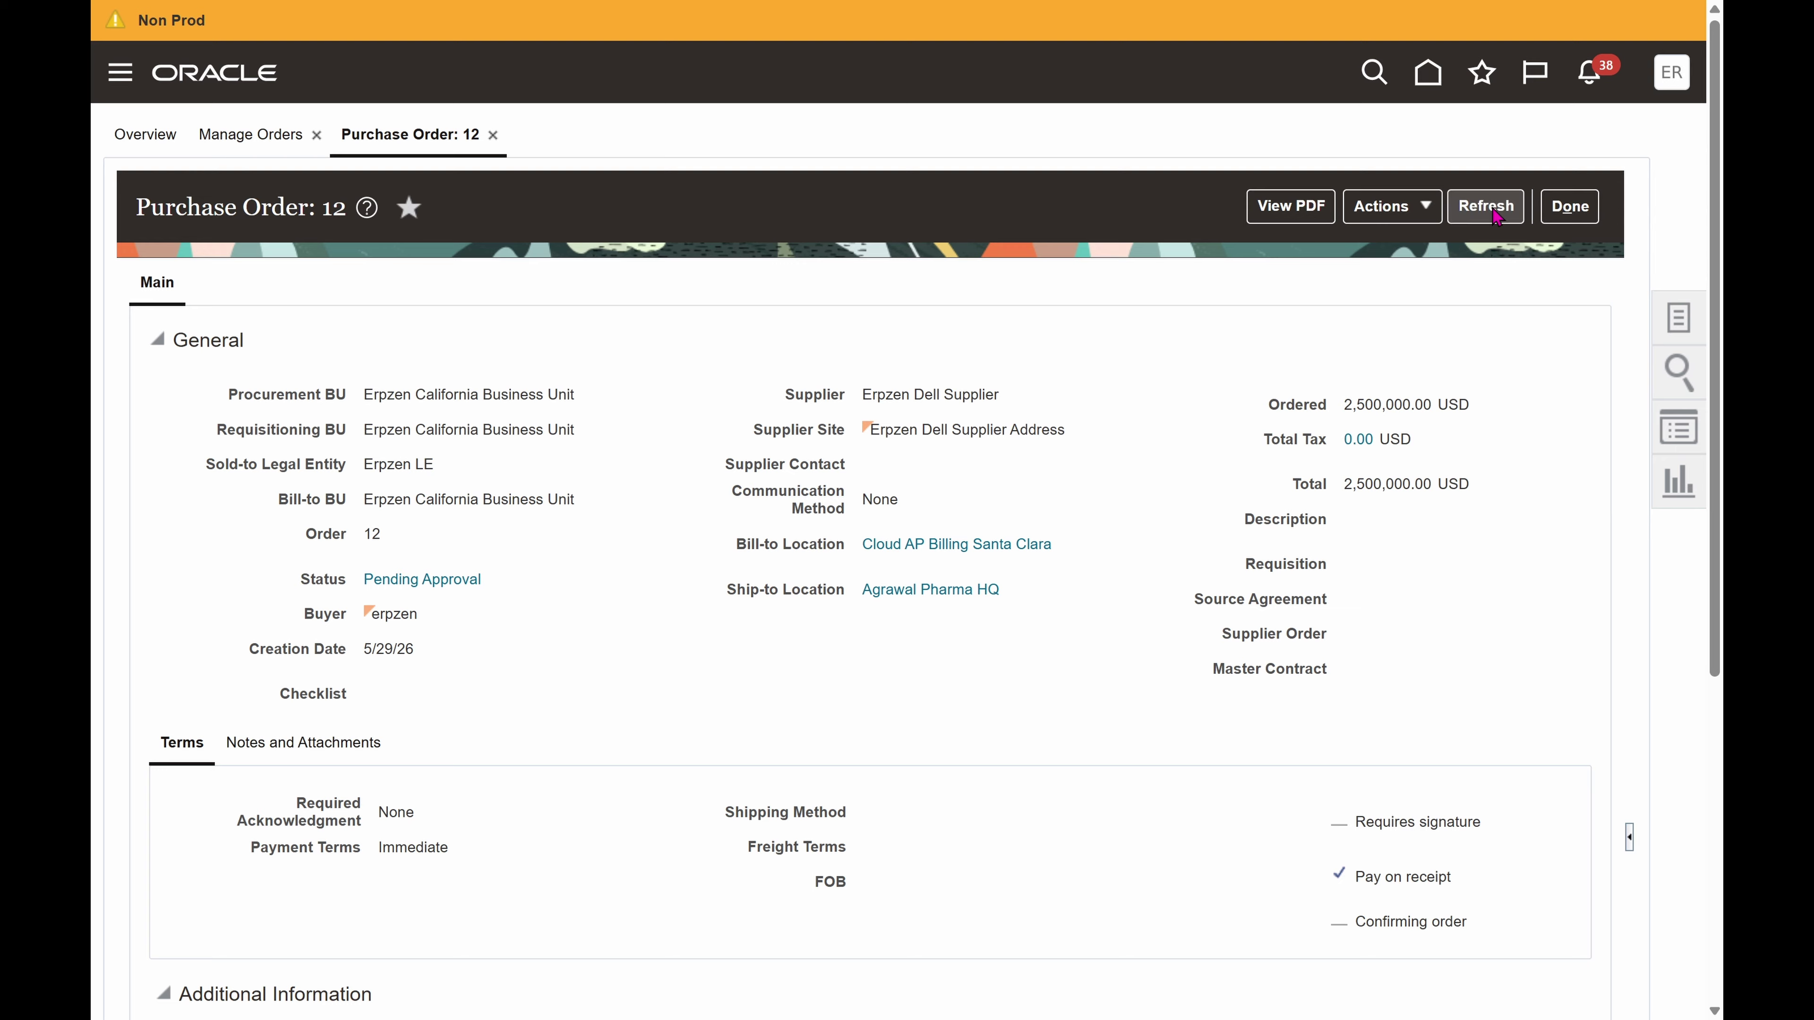
{"action": "left_click", "coordinate": [1496, 217]}
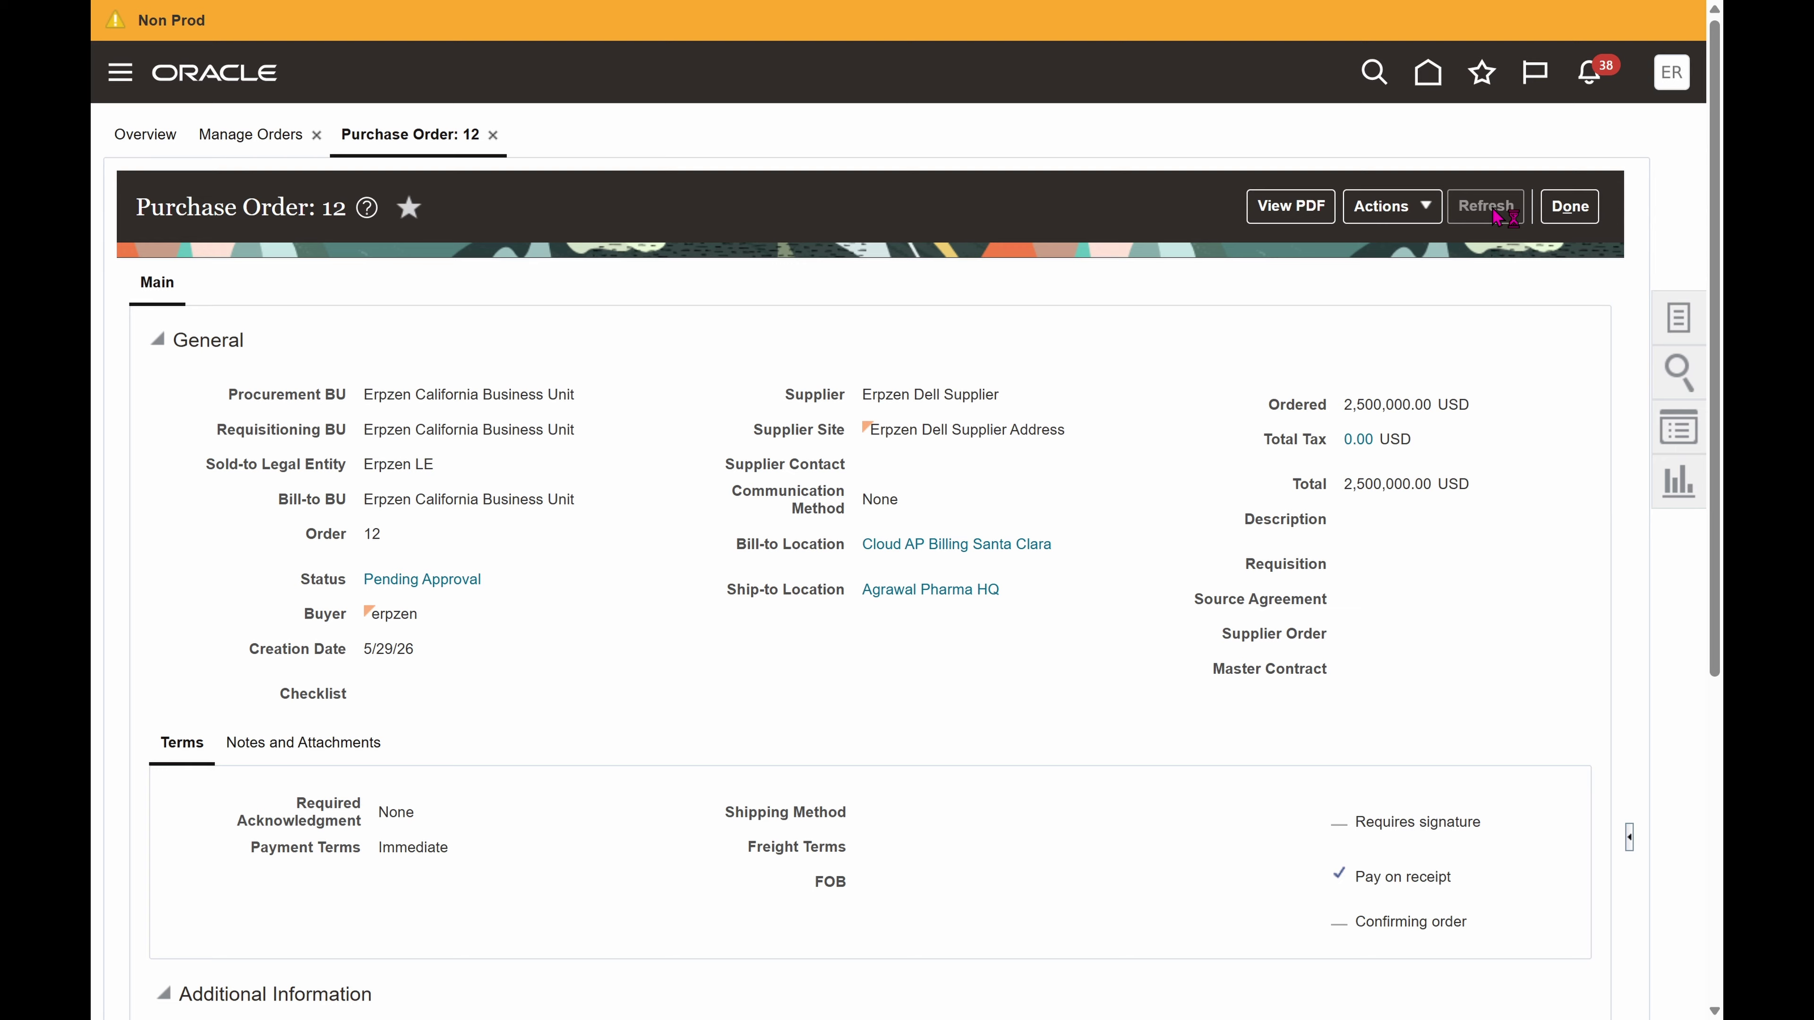
{"action": "left_click", "coordinate": [1496, 216]}
{"action": "left_click", "coordinate": [1496, 216]}
{"action": "left_click", "coordinate": [1496, 216]}
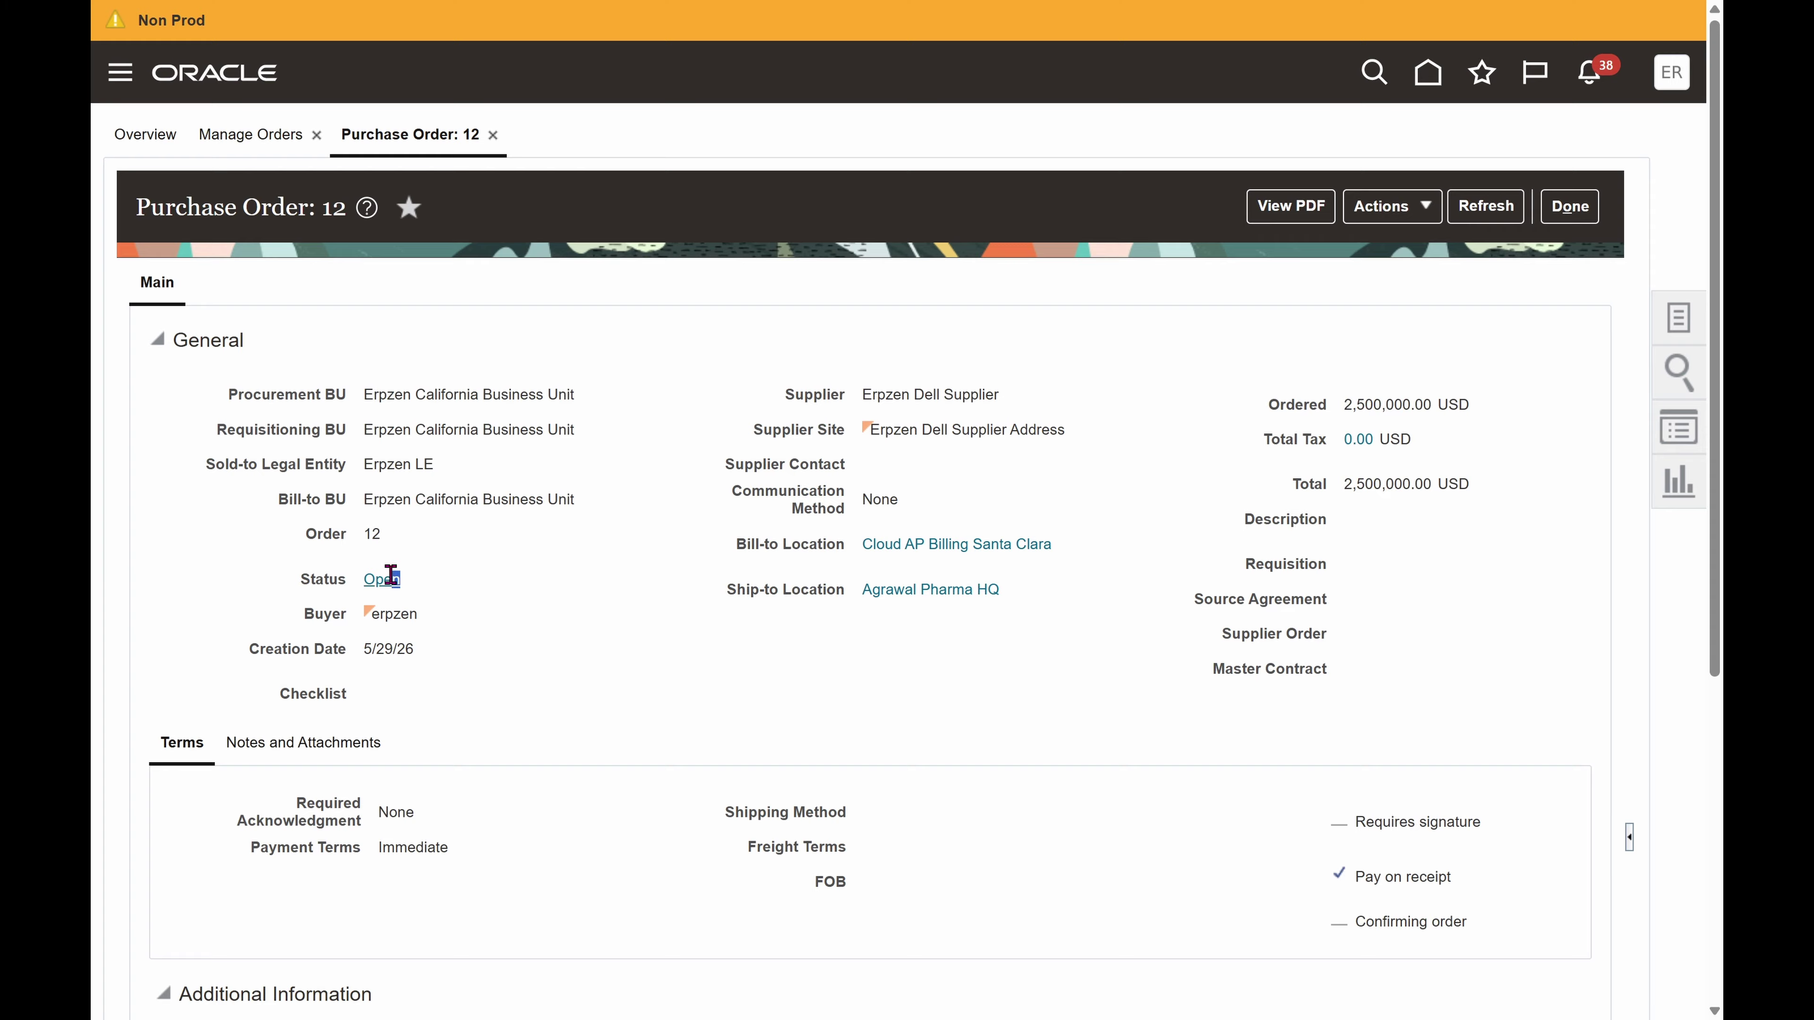
{"action": "left_click", "coordinate": [523, 572]}
{"action": "left_click", "coordinate": [1567, 209]}
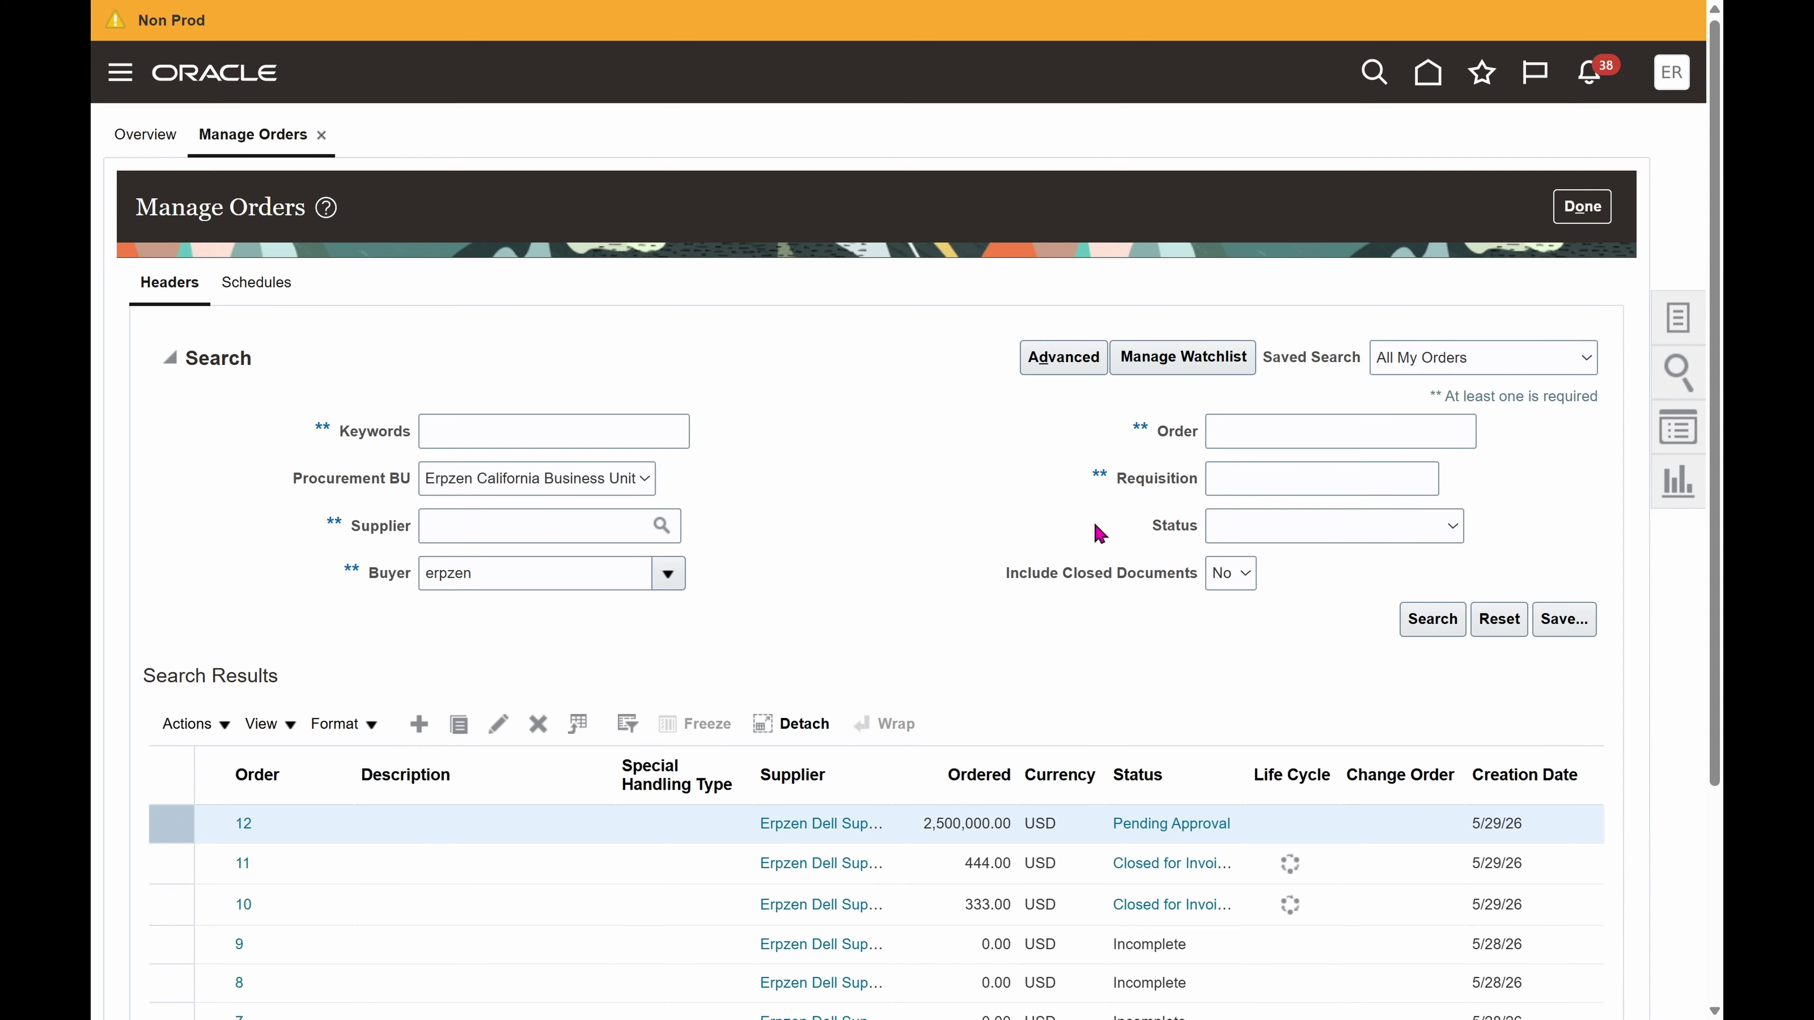
{"action": "left_click", "coordinate": [1582, 206]}
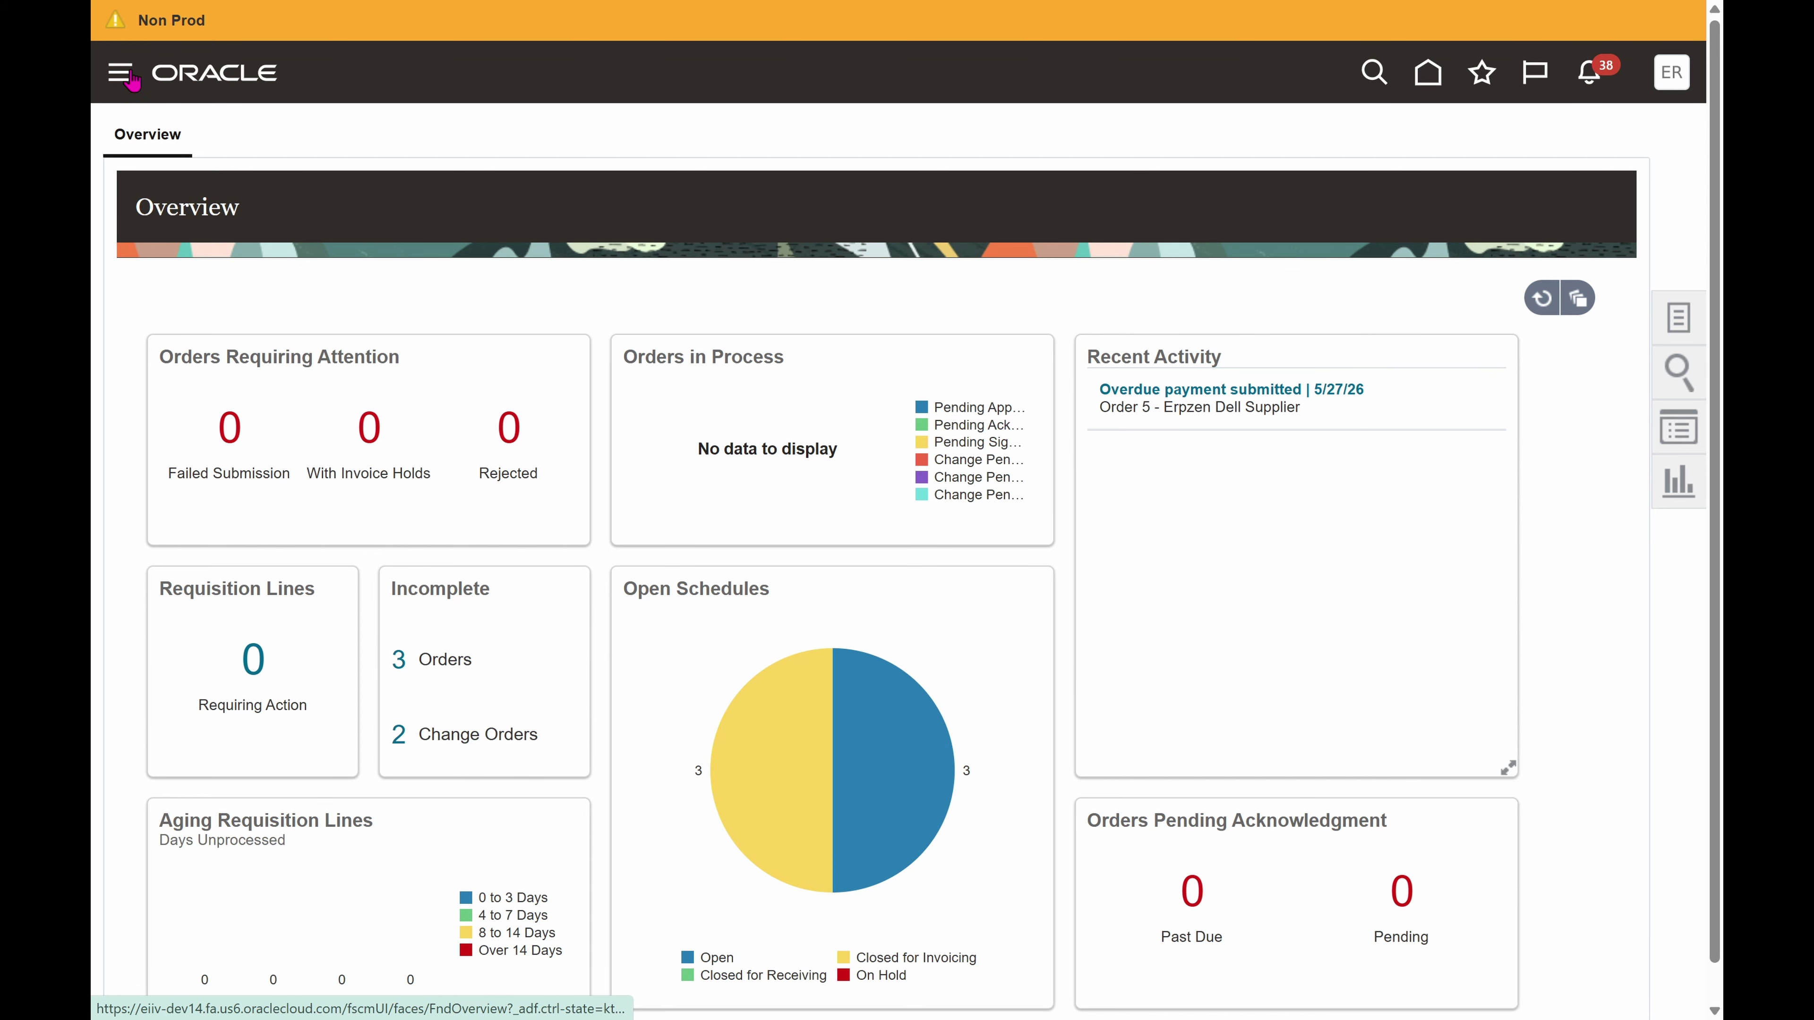
Step: Go to the Payables invoices area and start creating a new invoice
{"action": "left_click", "coordinate": [220, 457]}
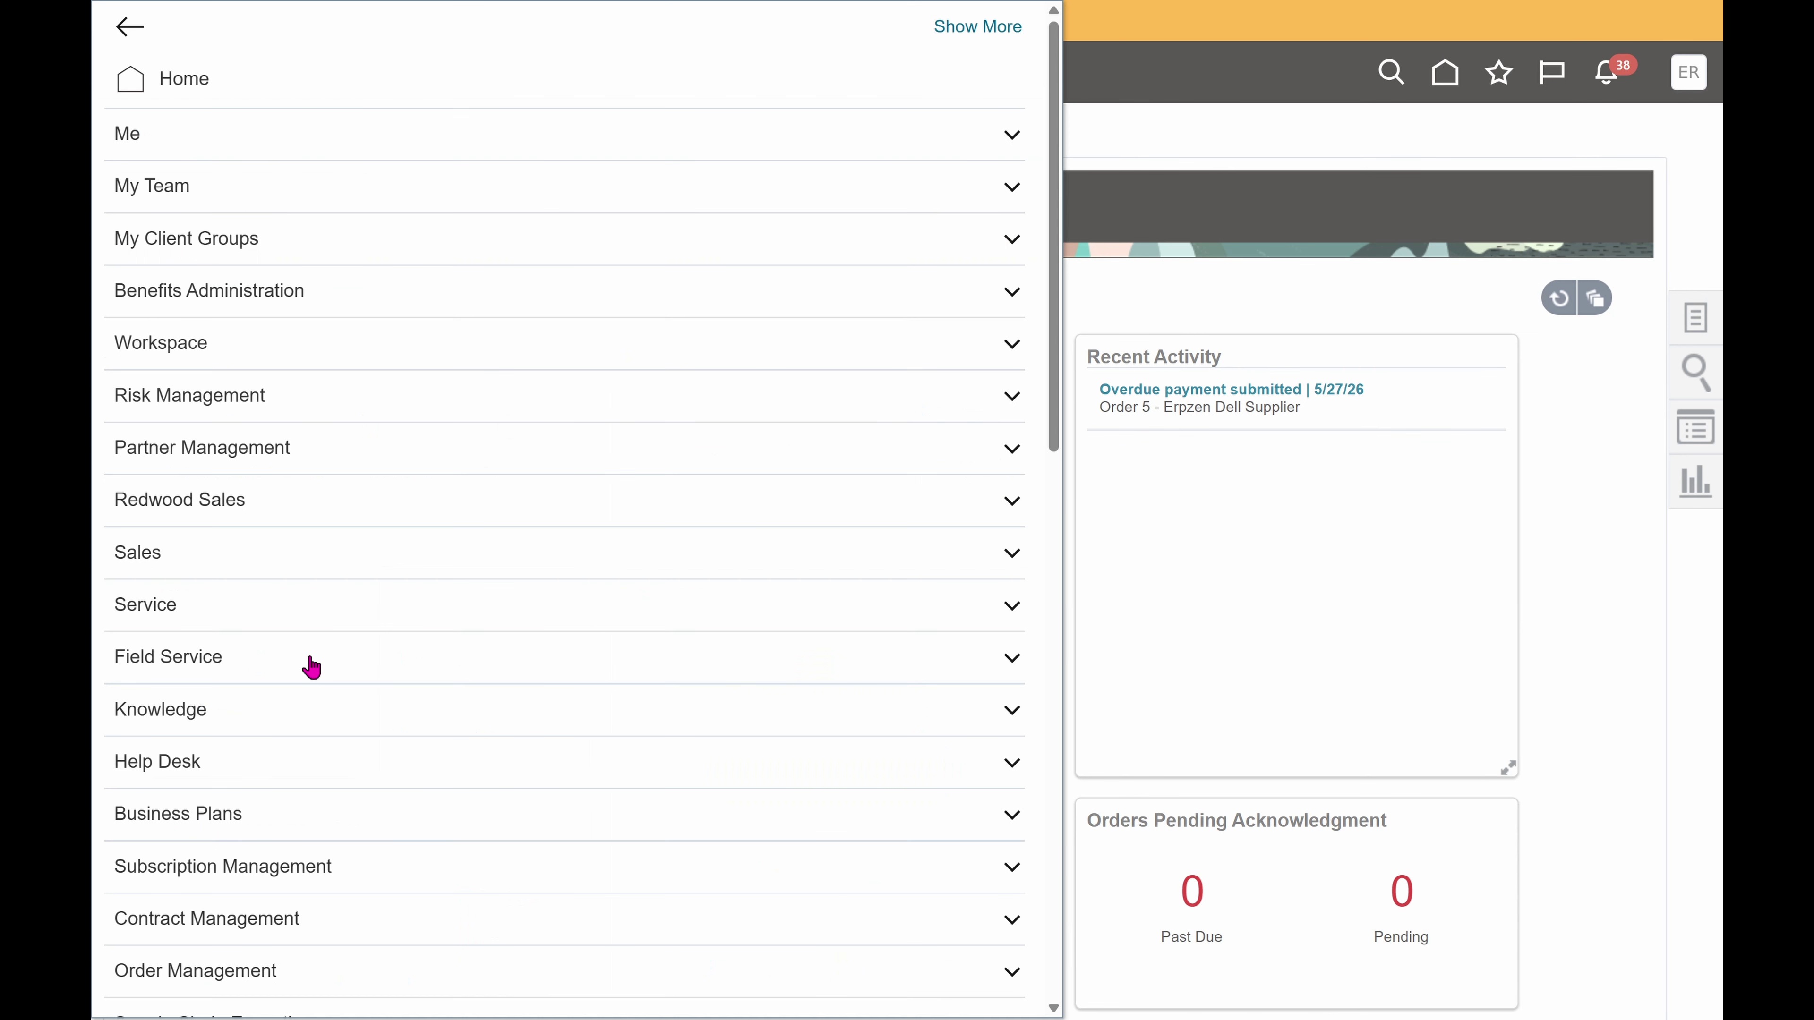
{"action": "scroll", "coordinate": [303, 661], "scroll_direction": "down", "scroll_amount": 8}
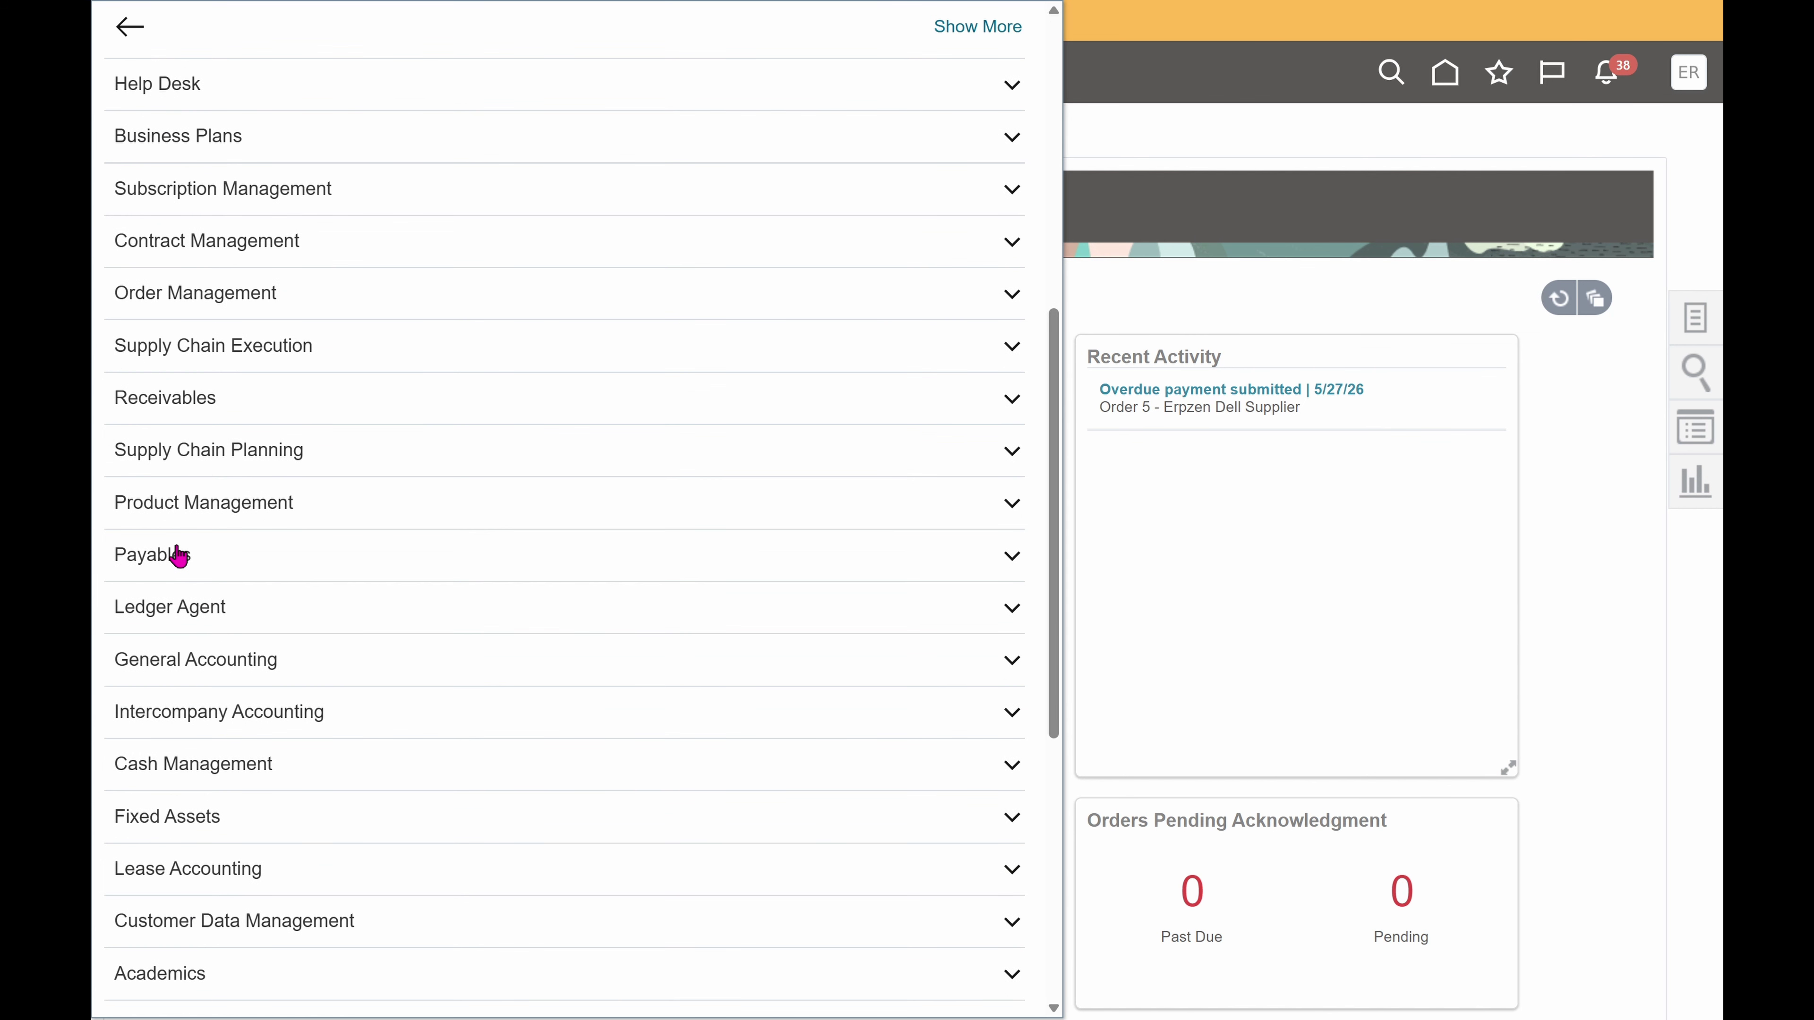
{"action": "left_click", "coordinate": [178, 556]}
{"action": "left_click", "coordinate": [436, 593]}
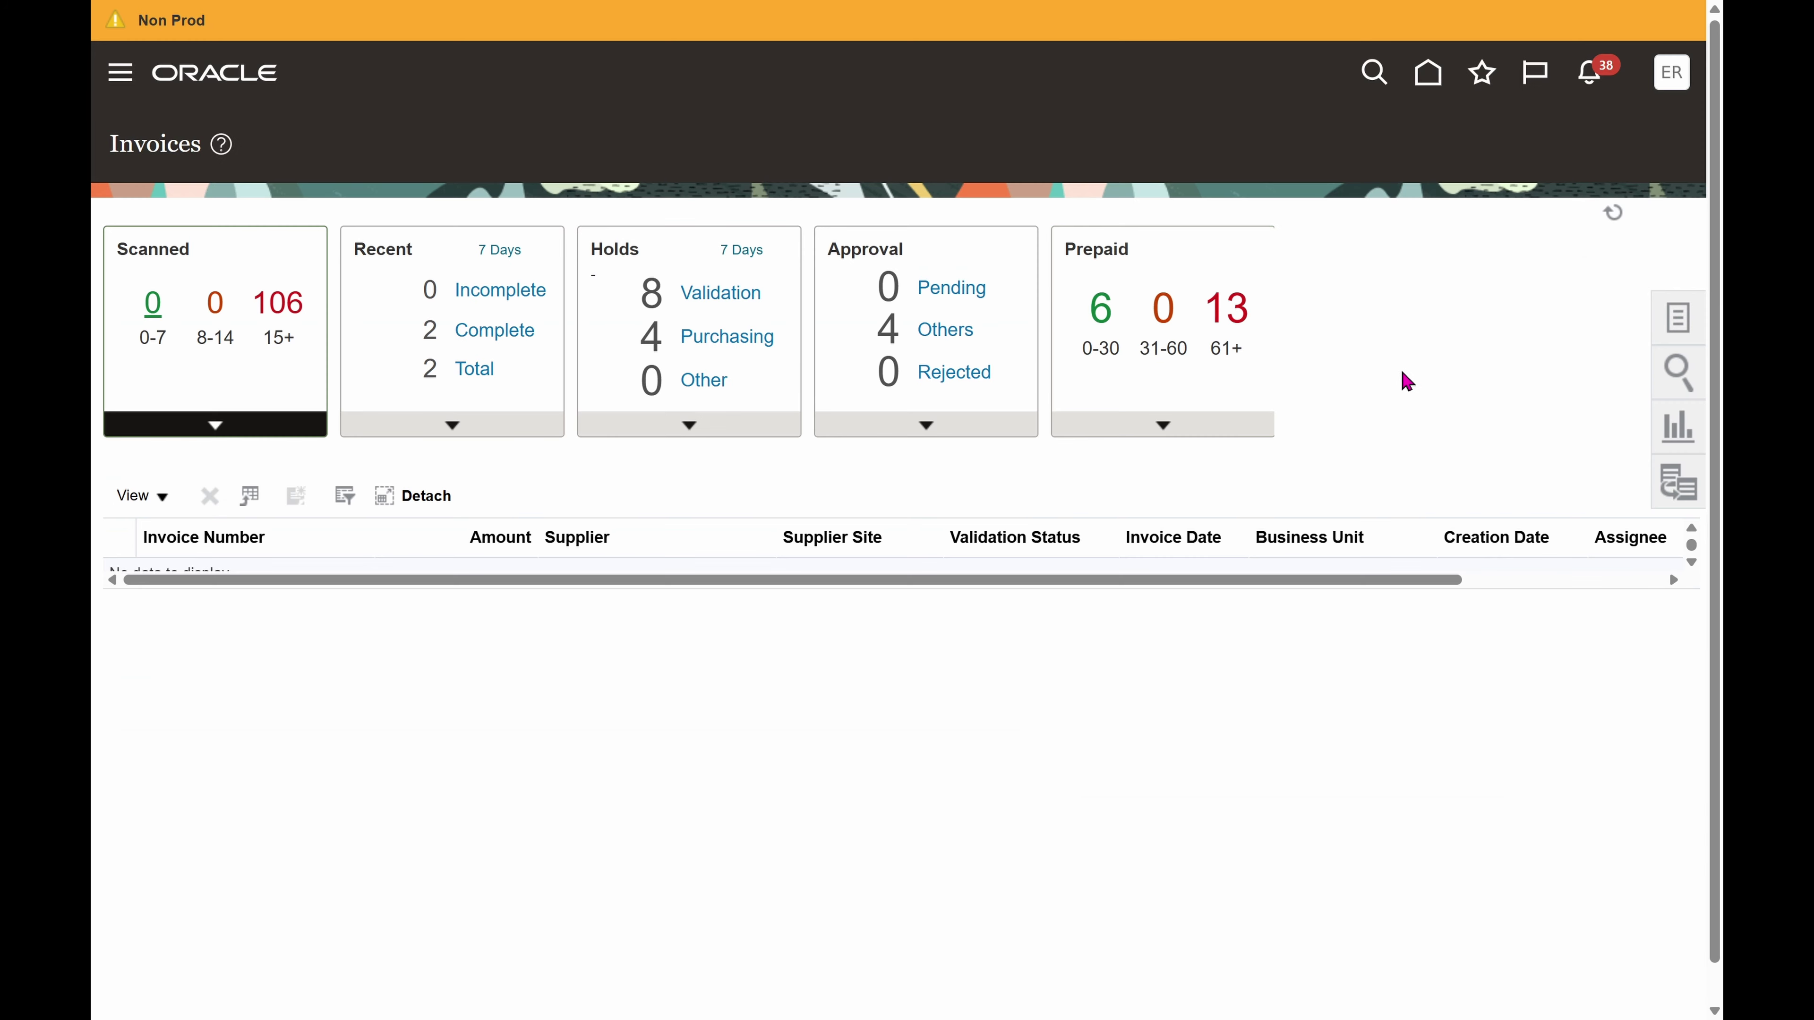
{"action": "left_click", "coordinate": [1672, 321]}
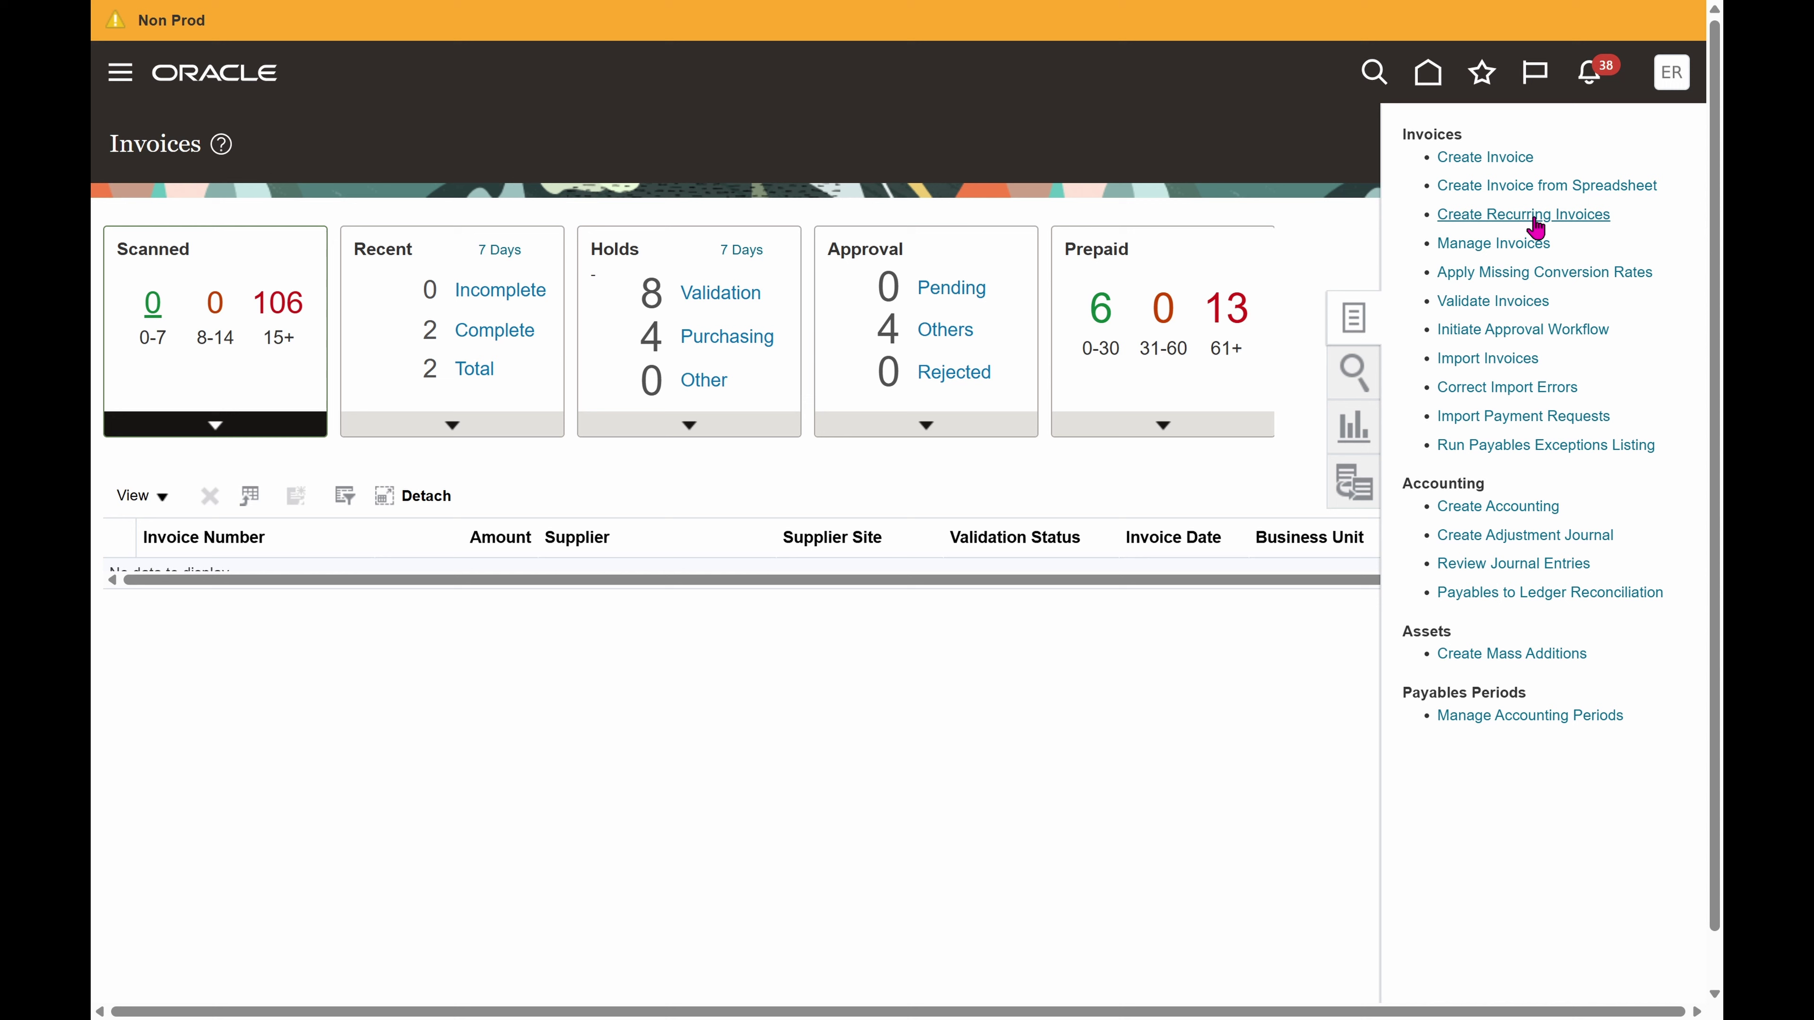
{"action": "left_click", "coordinate": [1507, 160]}
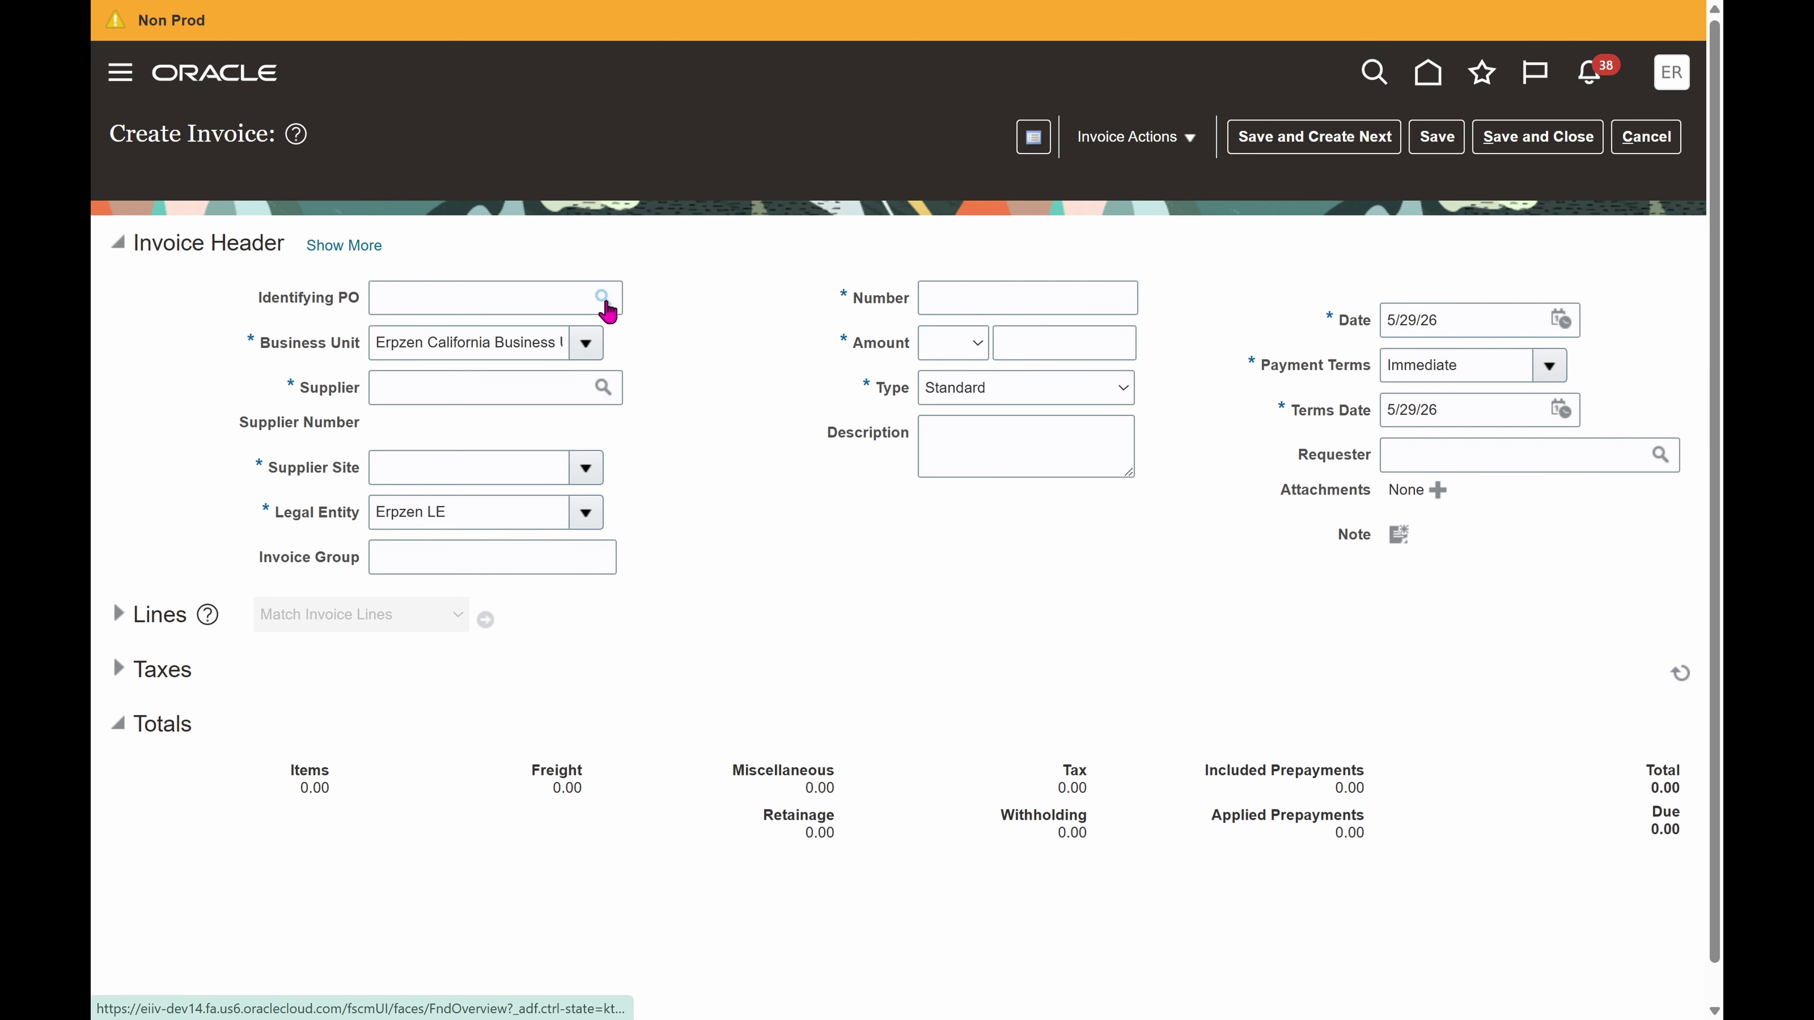
Step: Search by the laptop purchase order's number and select the Erpzen Dell Supplier order as the invoice's identifying PO
{"action": "left_click", "coordinate": [603, 297]}
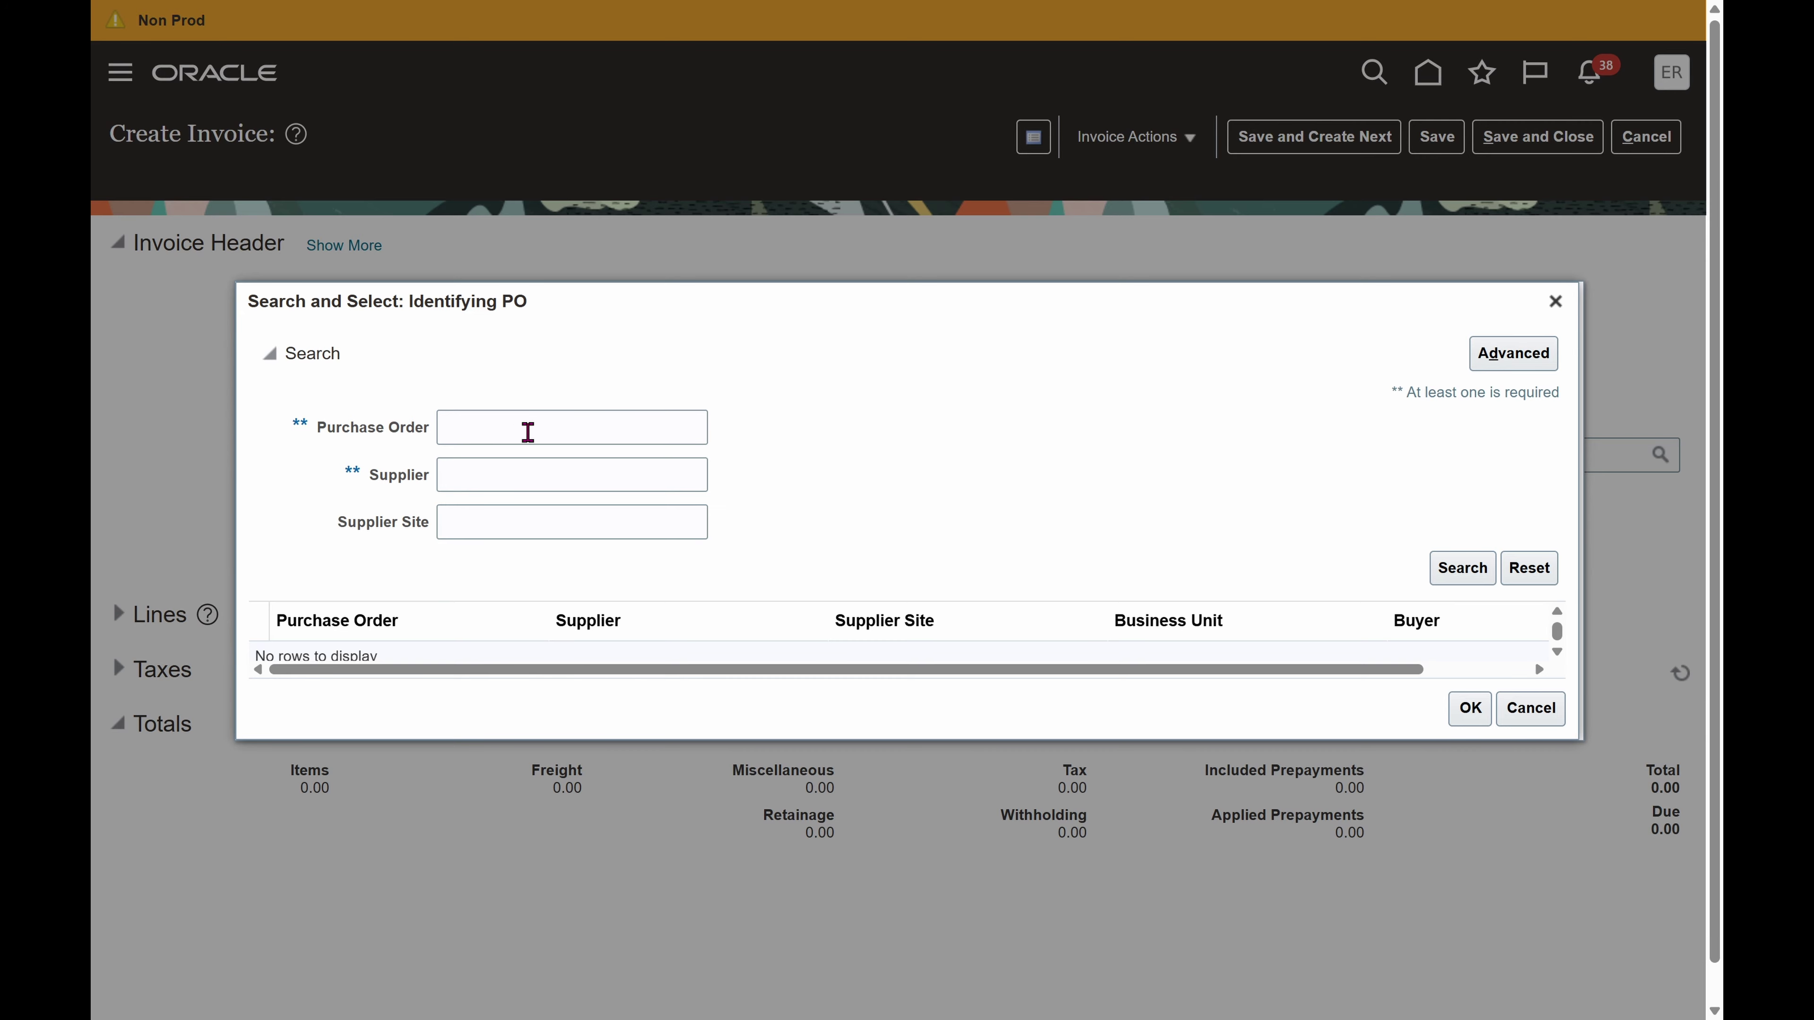
{"action": "left_click", "coordinate": [520, 430]}
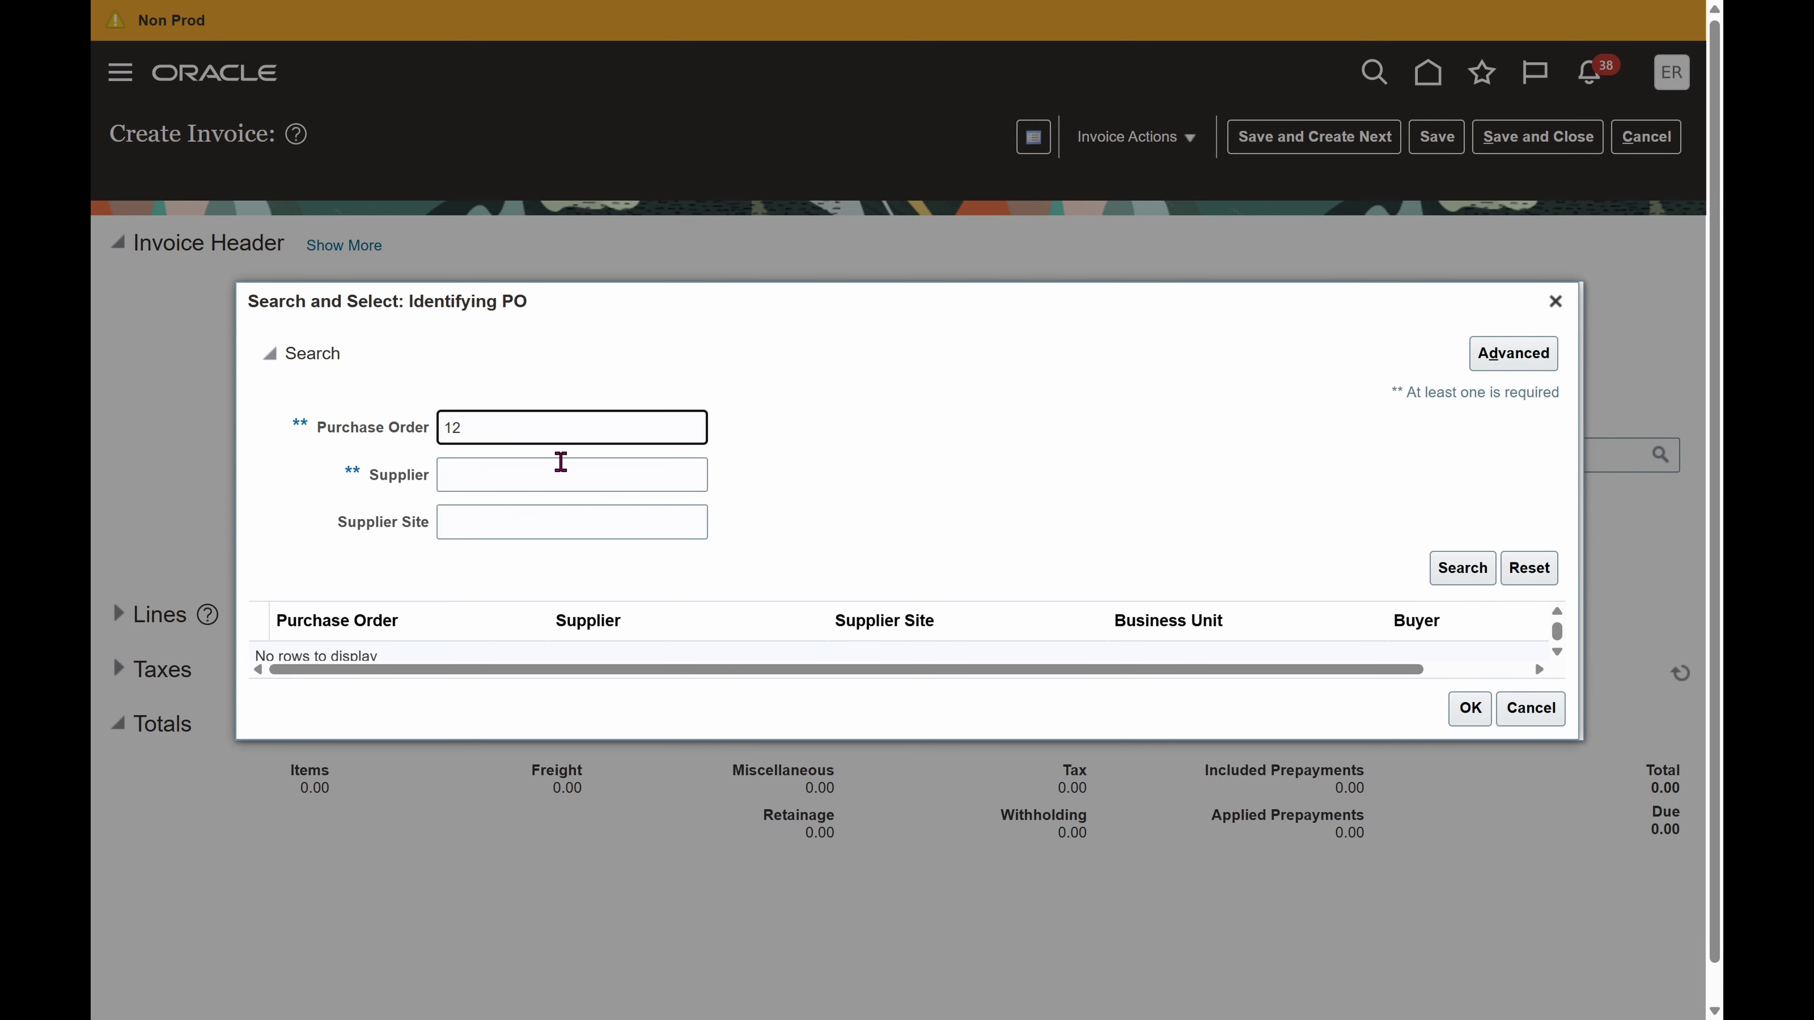
{"action": "left_click", "coordinate": [1462, 568]}
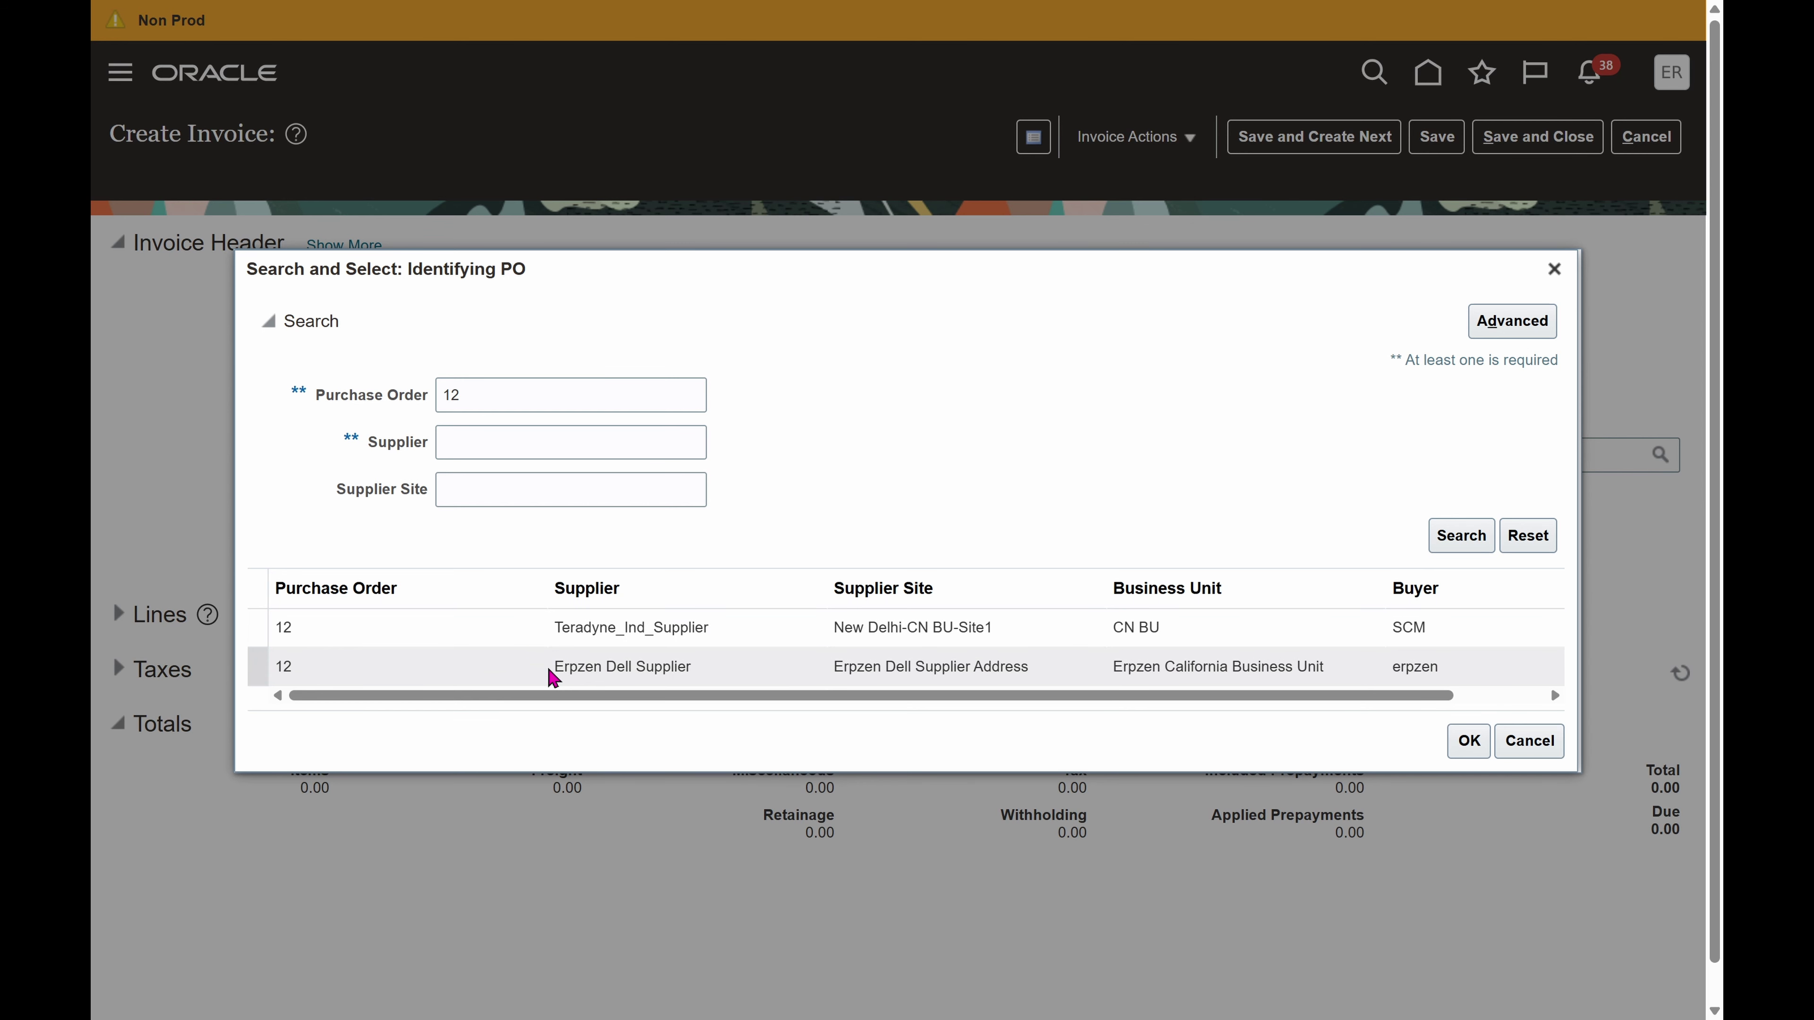
{"action": "left_click", "coordinate": [550, 670]}
{"action": "left_click", "coordinate": [1470, 740]}
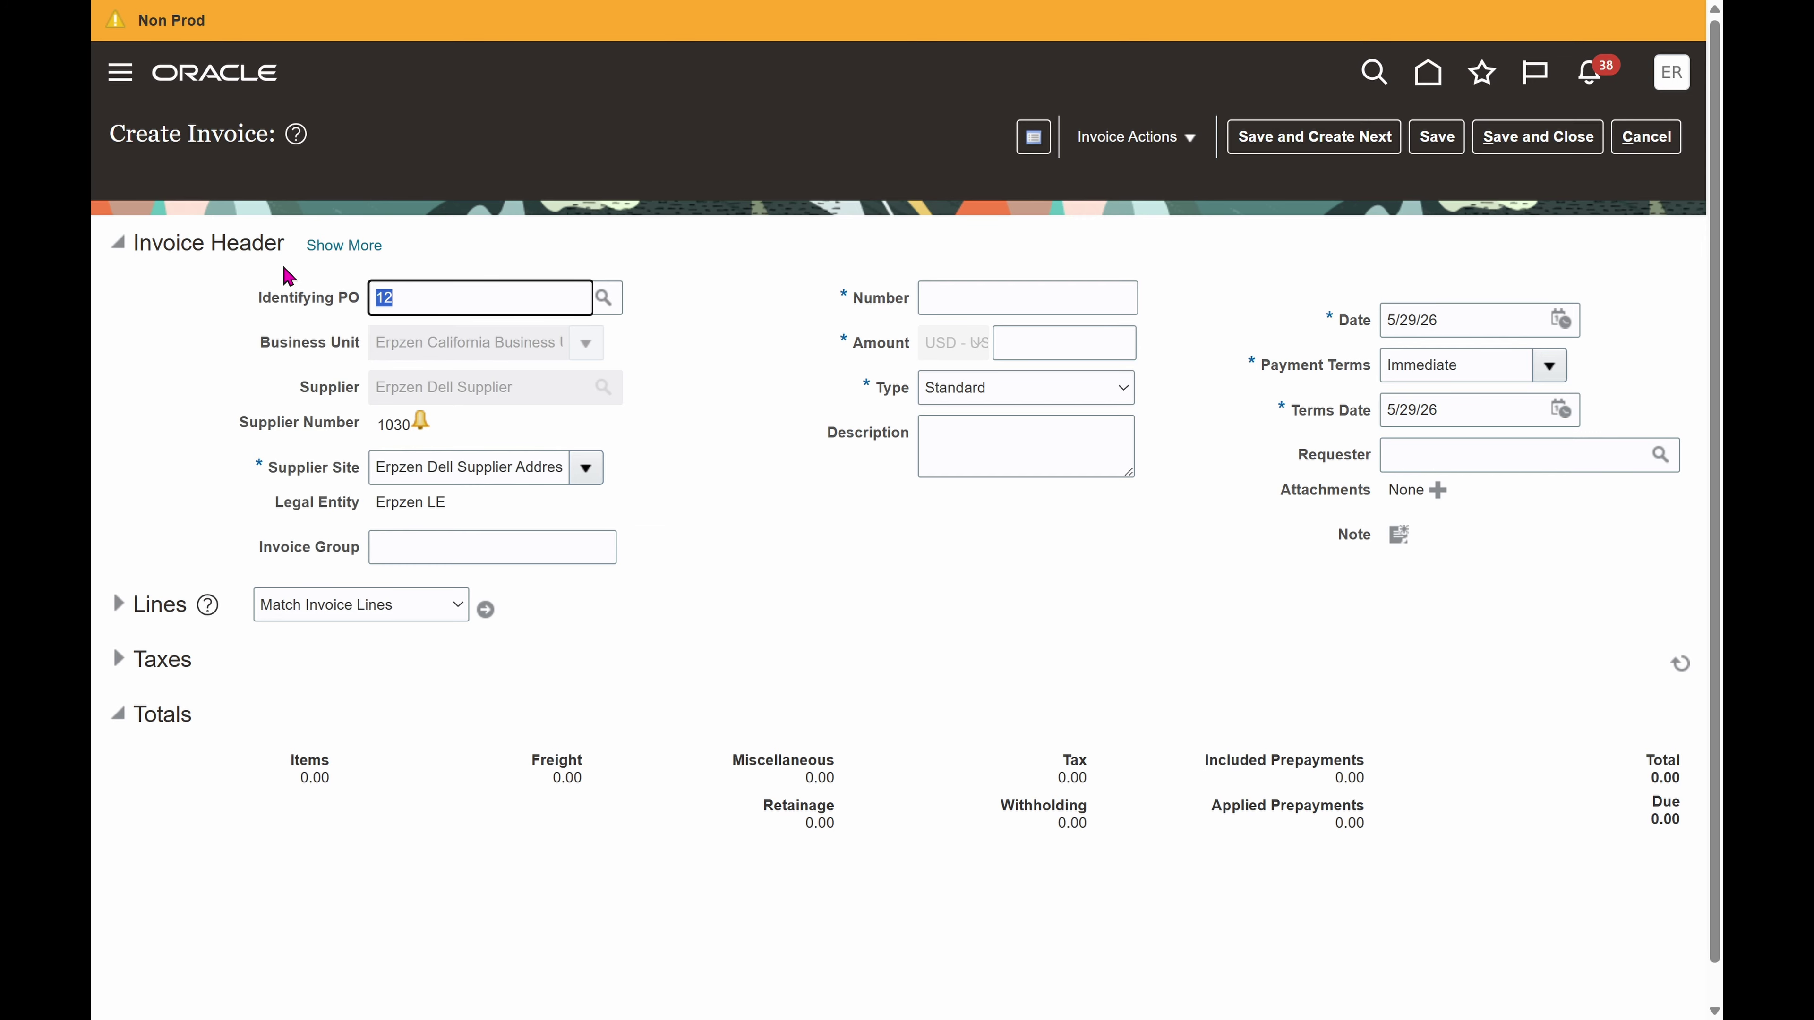
{"action": "left_click", "coordinate": [720, 390]}
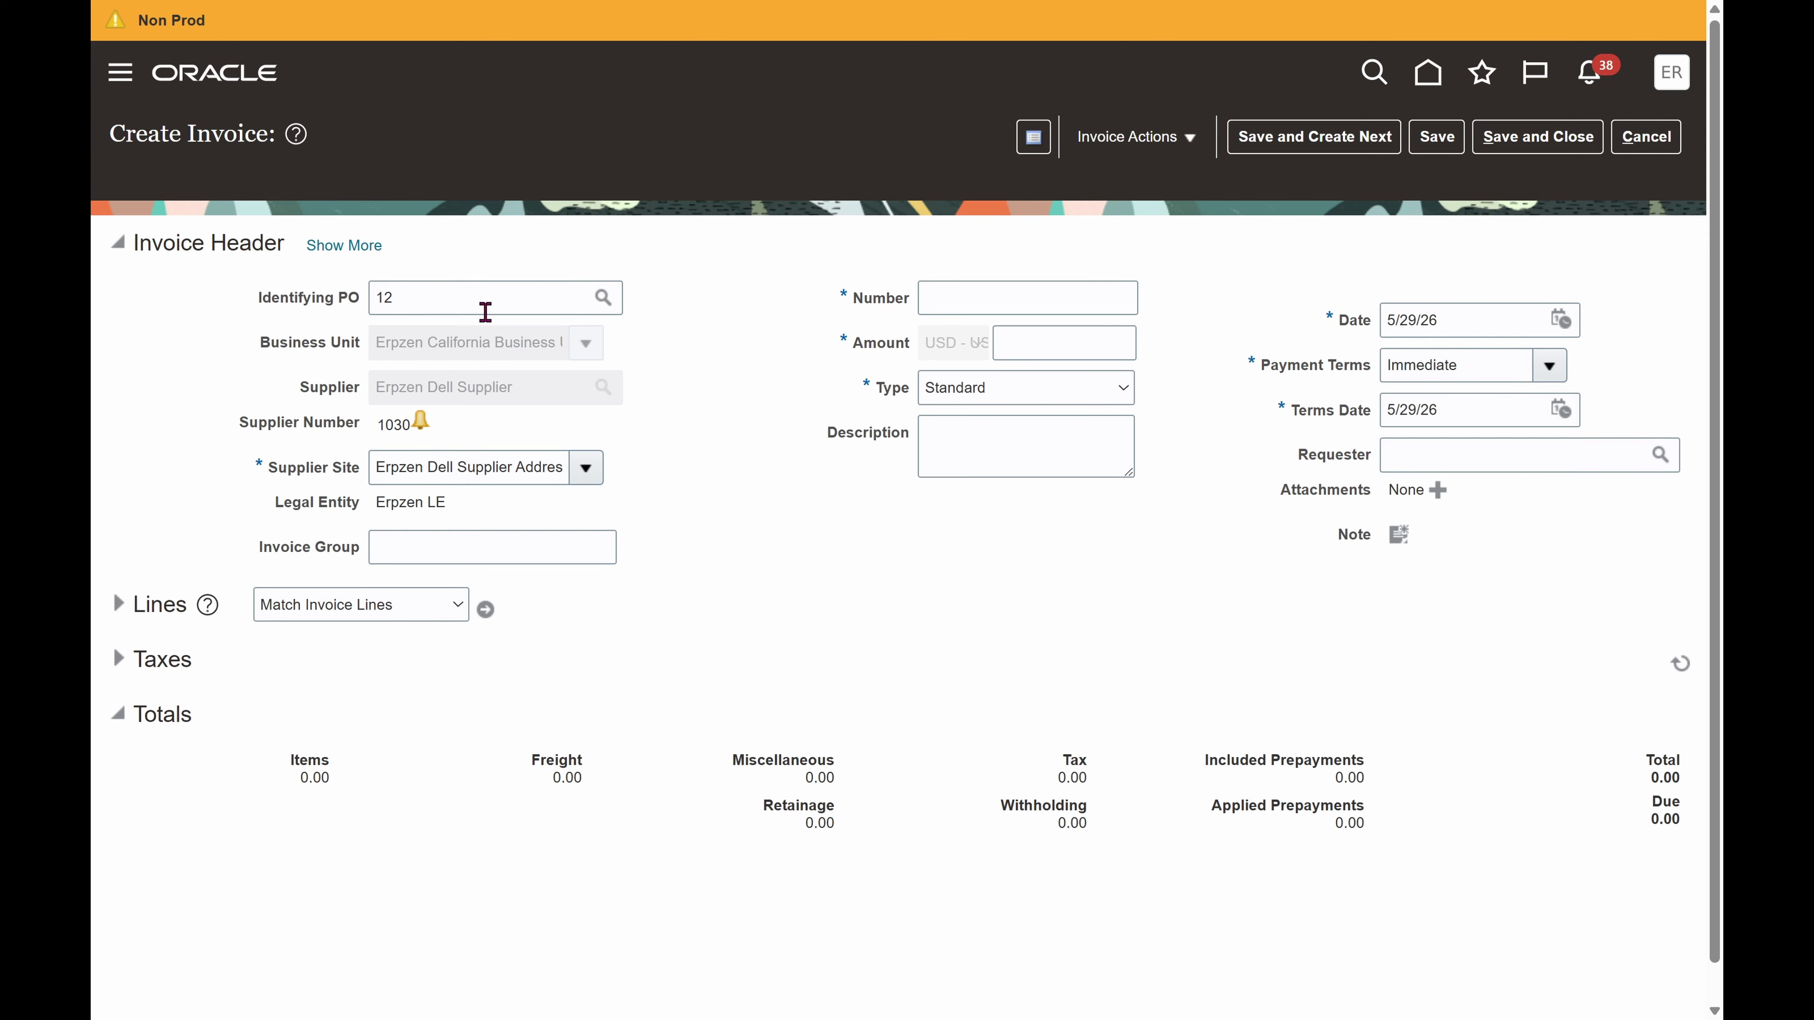
{"action": "left_click", "coordinate": [418, 296]}
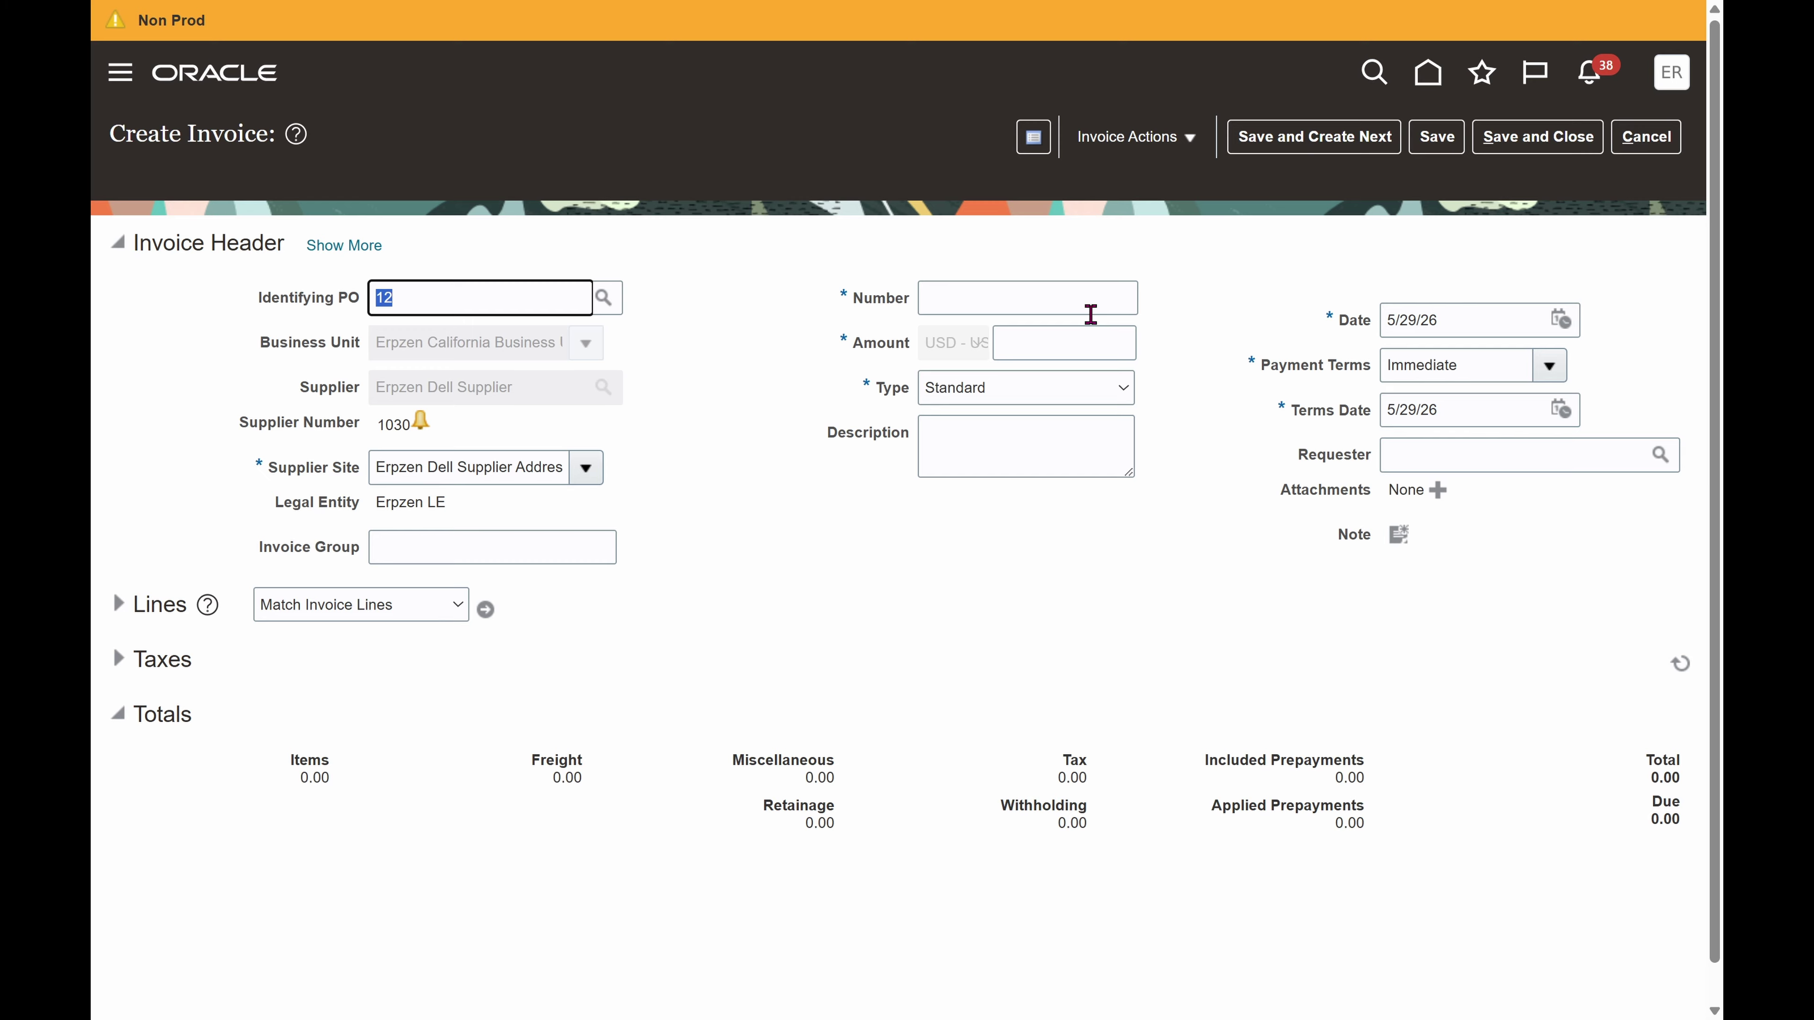
Step: Enter "2 way Po" as the invoice number and set the invoice amount to 20
{"action": "left_click_drag", "start_coordinate": [1503, 364], "coordinate": [1370, 364]}
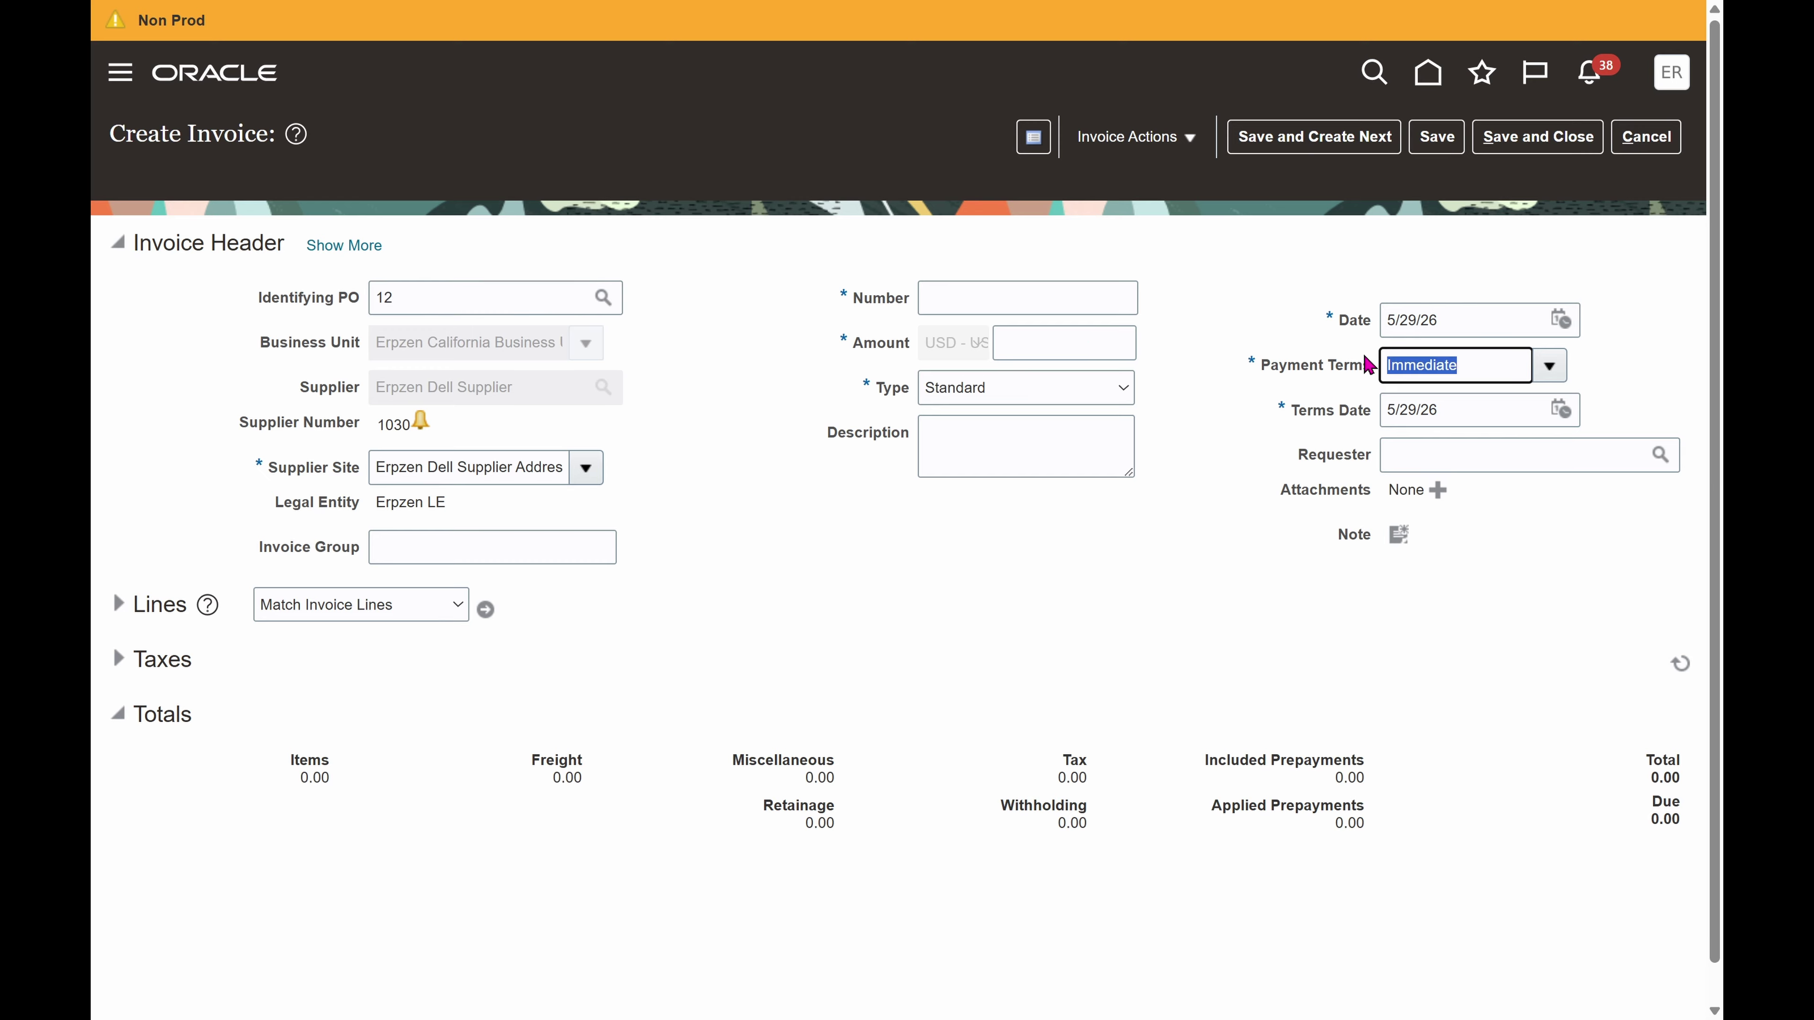
{"action": "left_click", "coordinate": [1155, 301]}
{"action": "left_click", "coordinate": [994, 286]}
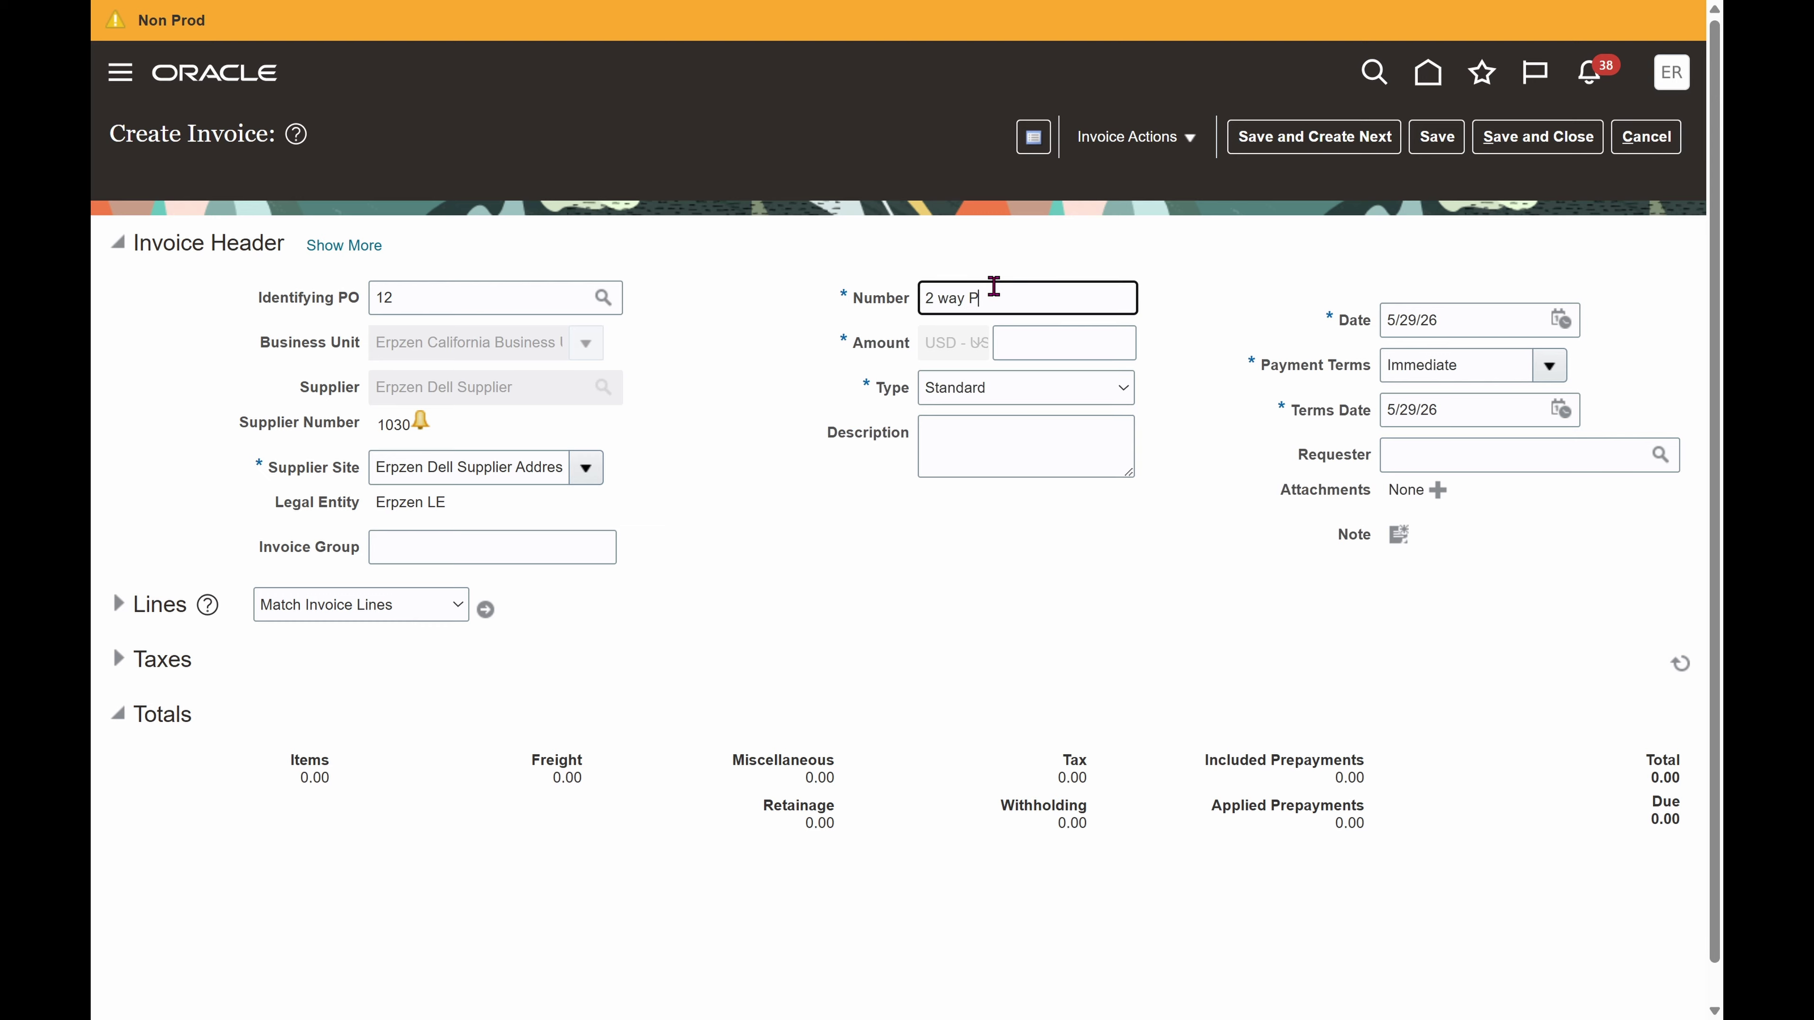
{"action": "type", "text": "2 way Po"}
{"action": "left_click", "coordinate": [1054, 344]}
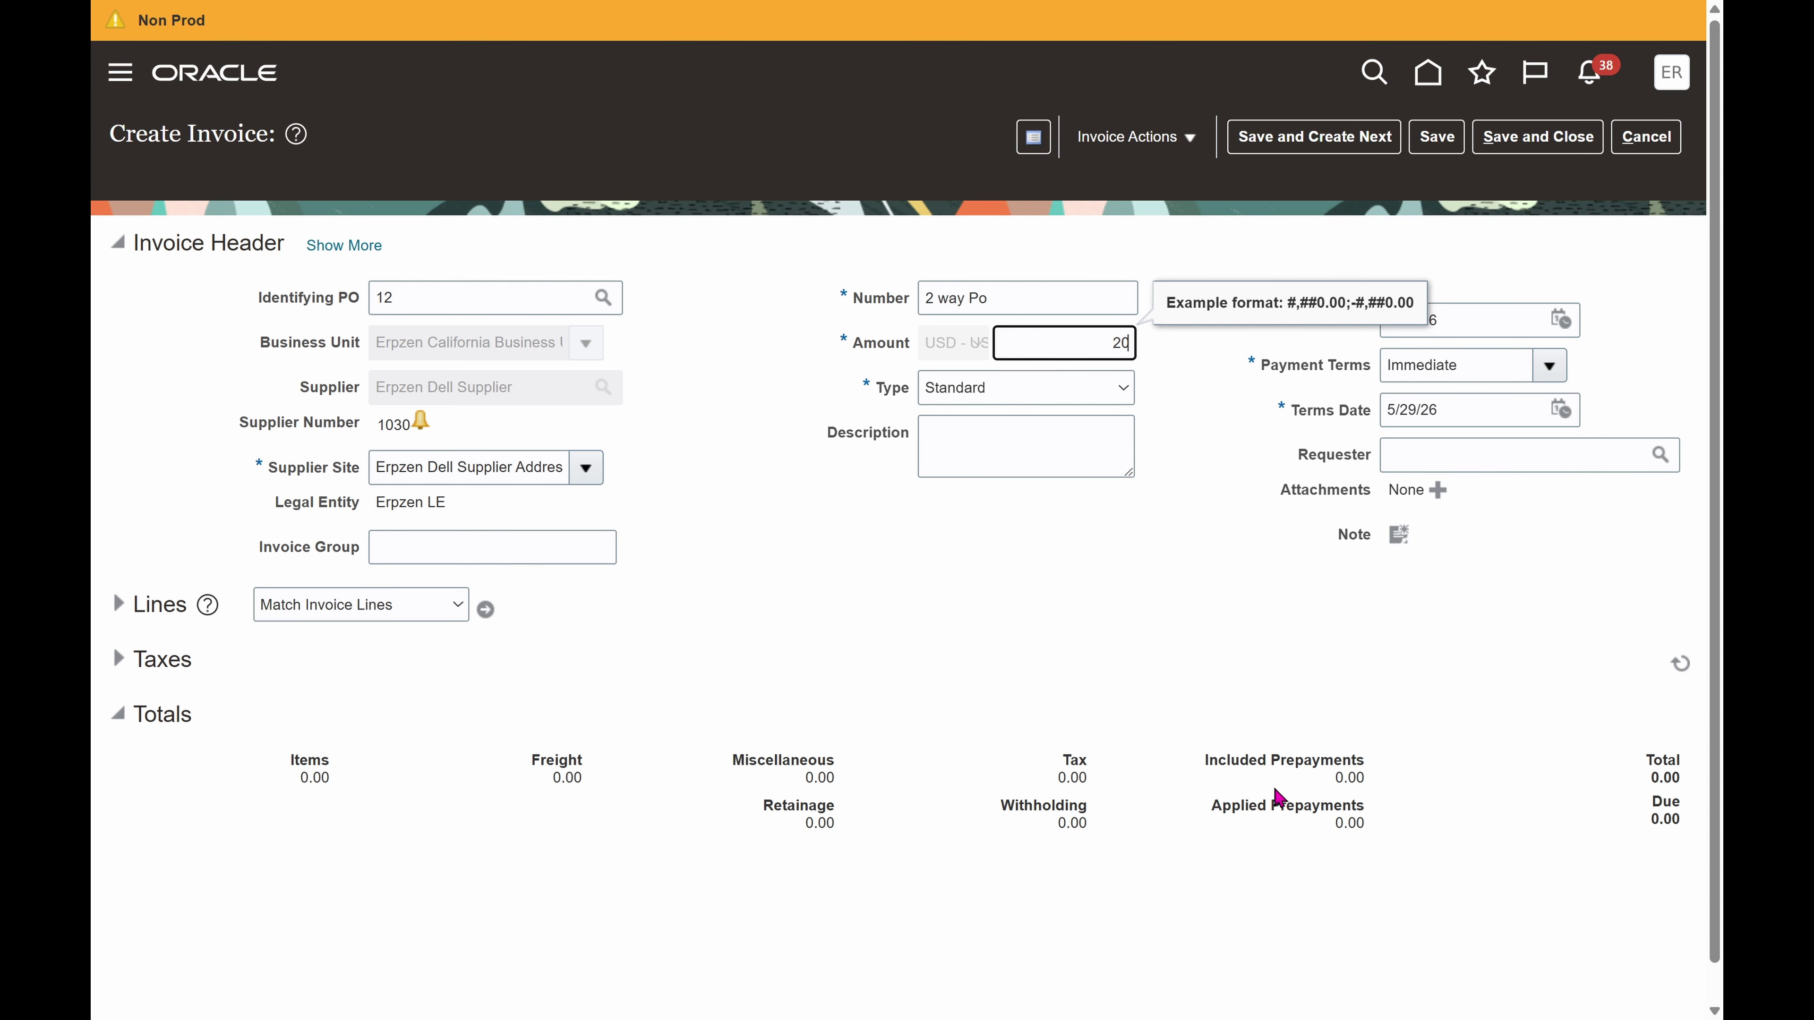
{"action": "left_click", "coordinate": [1028, 601]}
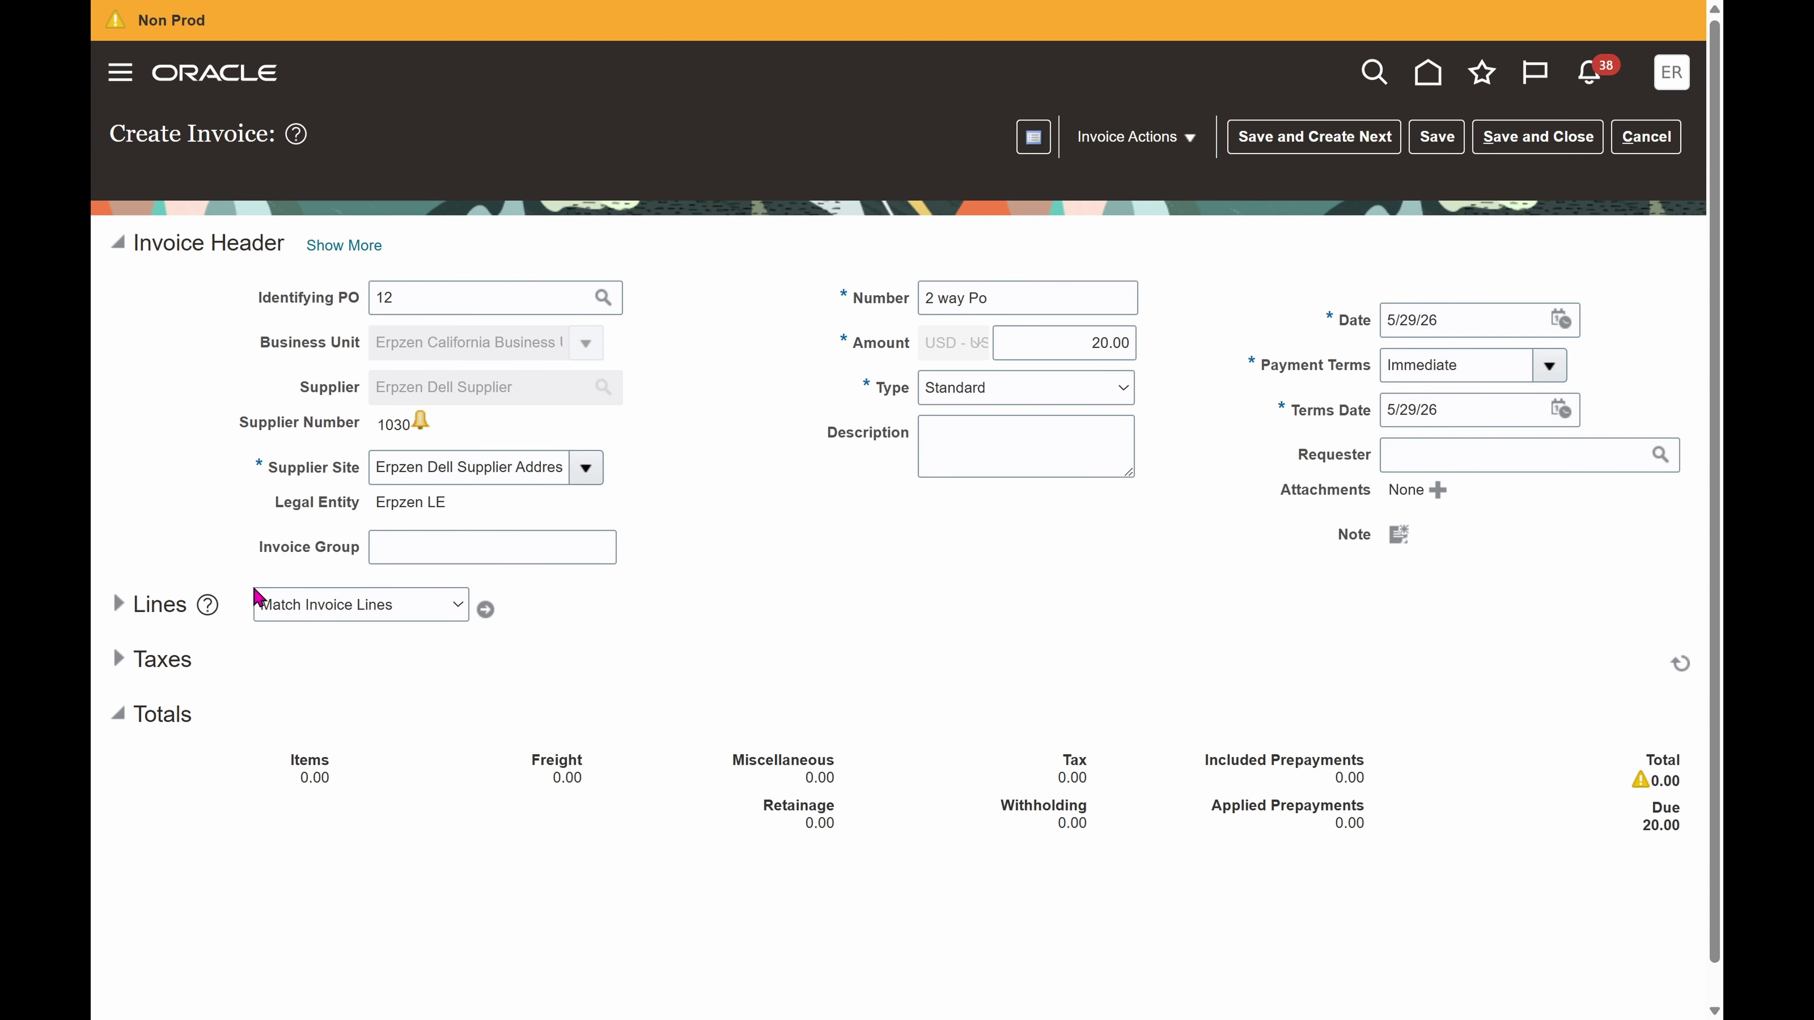
Step: Start matching invoice lines, select the Laptop purchase order line for matching and dismiss the self-billing warning
{"action": "left_click", "coordinate": [485, 609]}
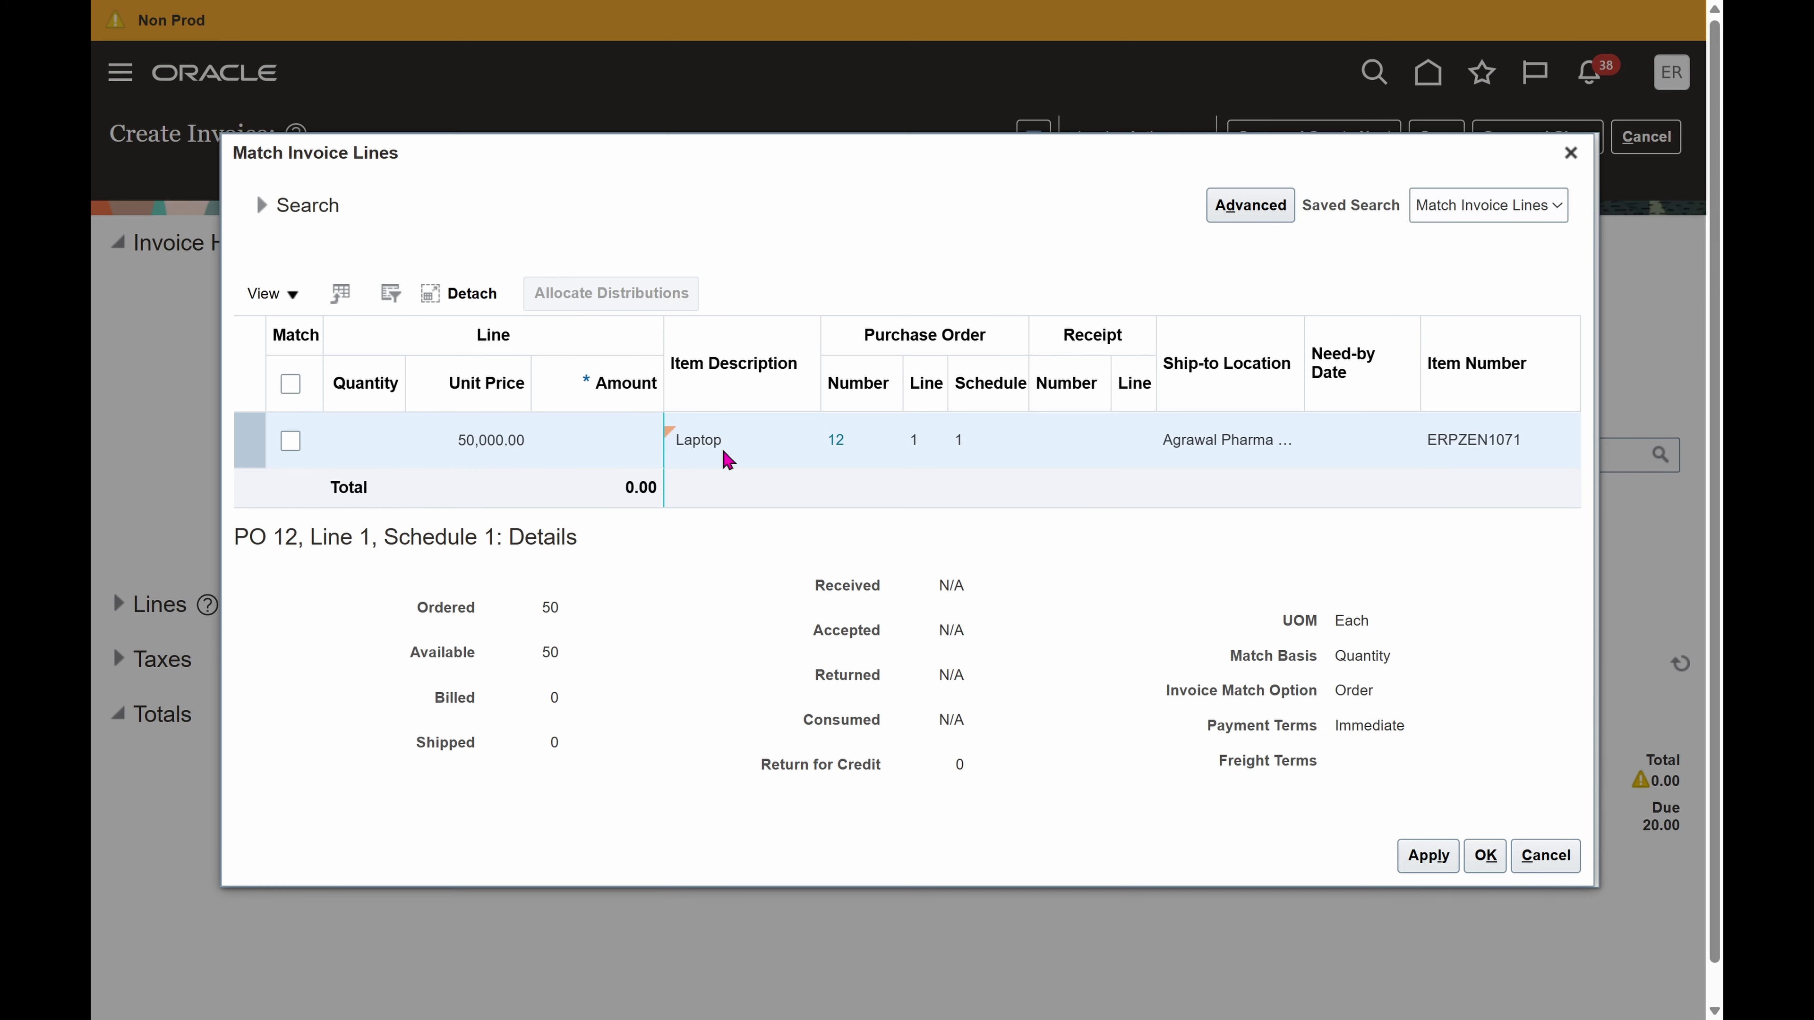
{"action": "left_click", "coordinate": [290, 443]}
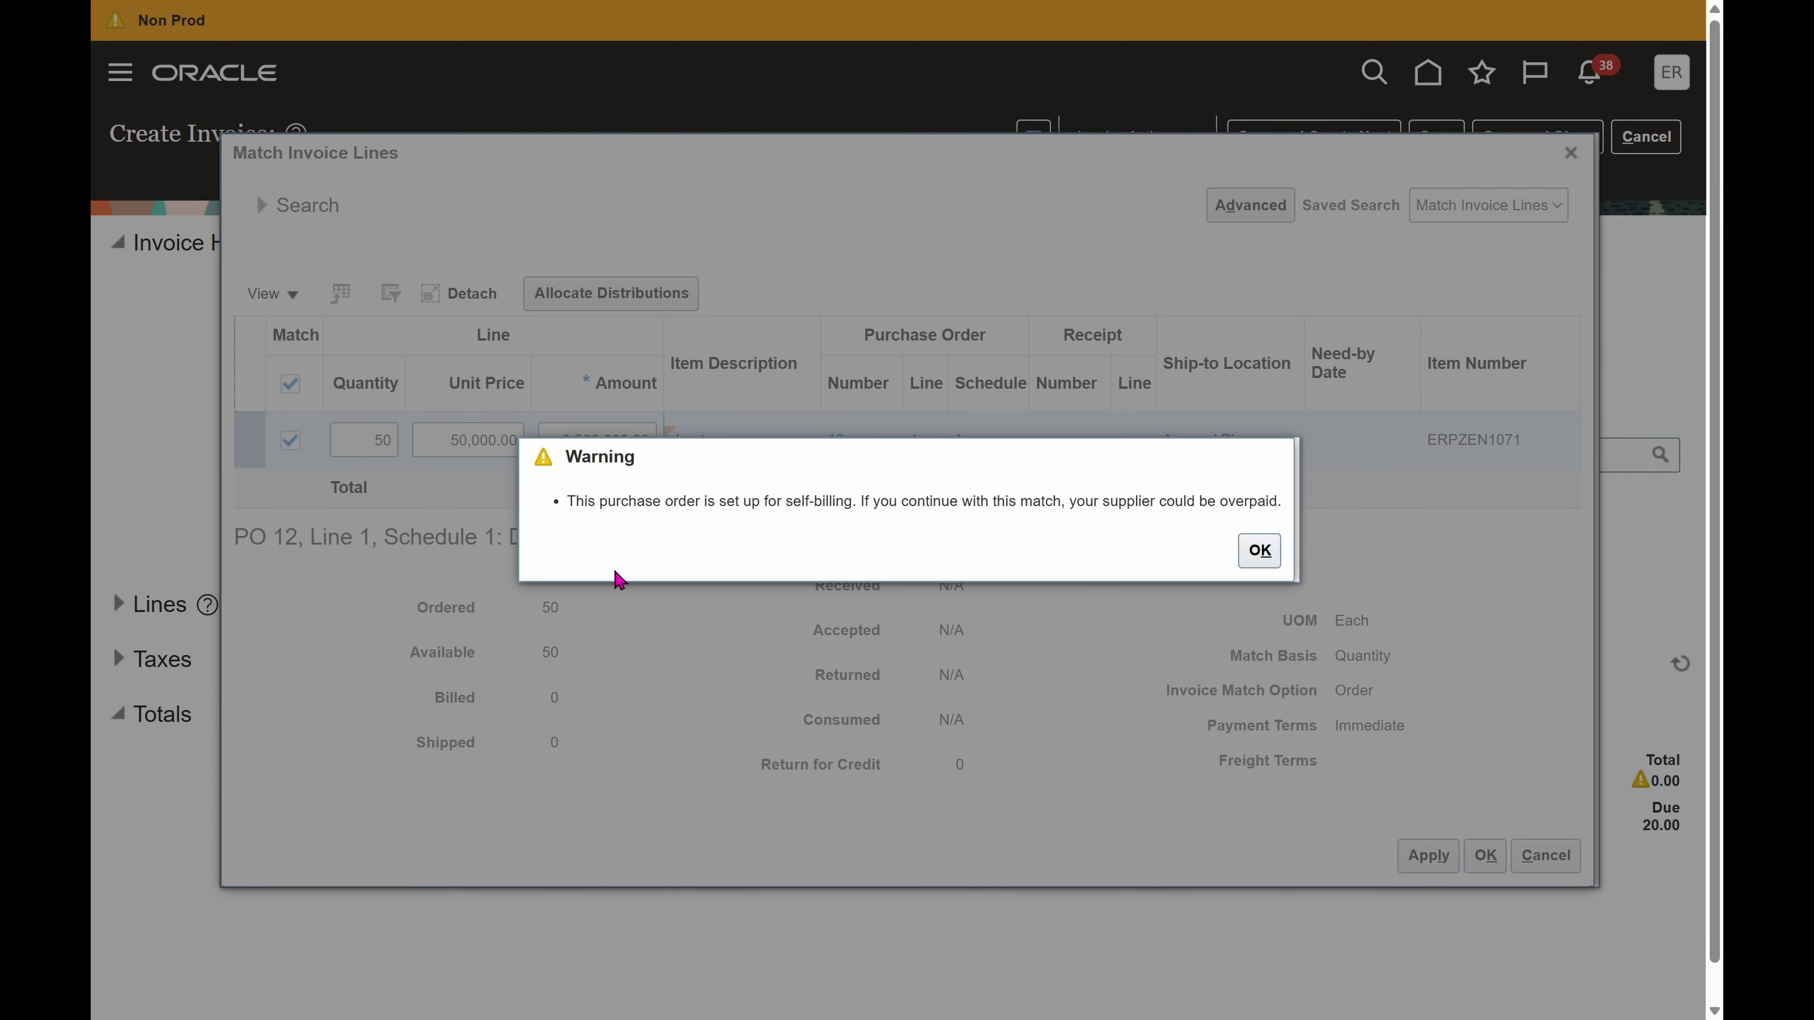
{"action": "left_click", "coordinate": [1260, 552]}
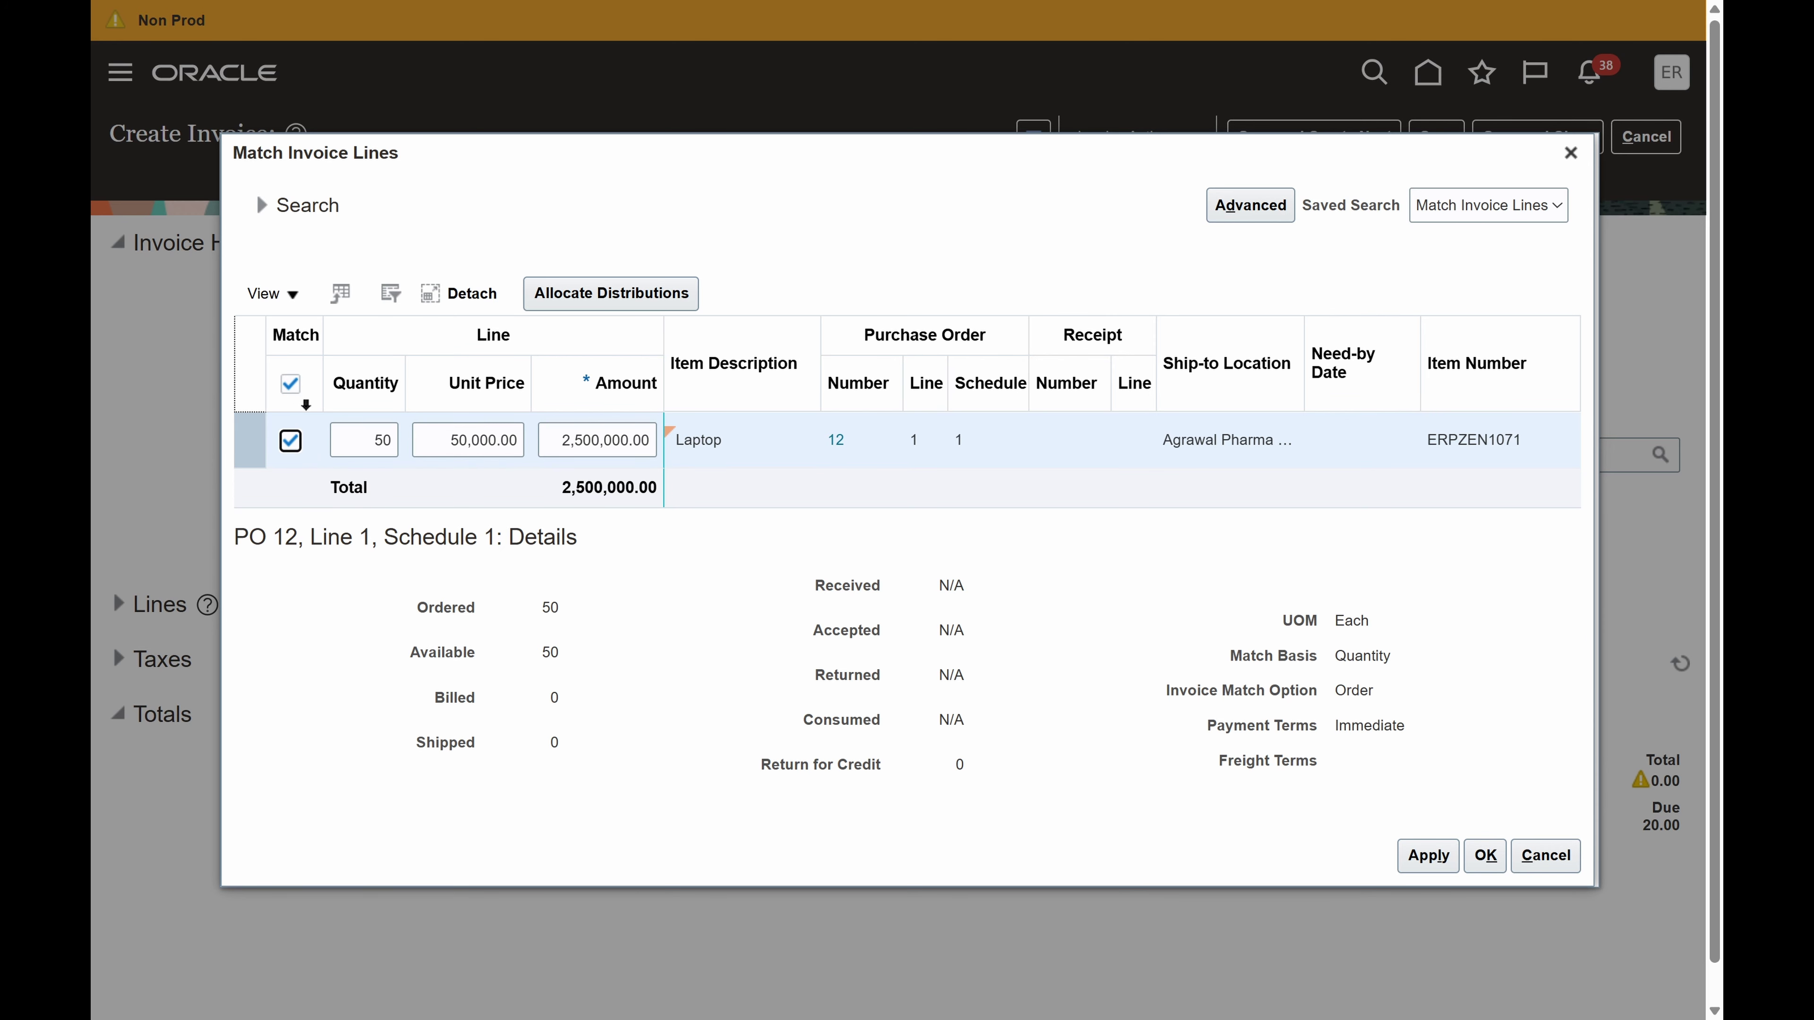
{"action": "left_click", "coordinate": [575, 599]}
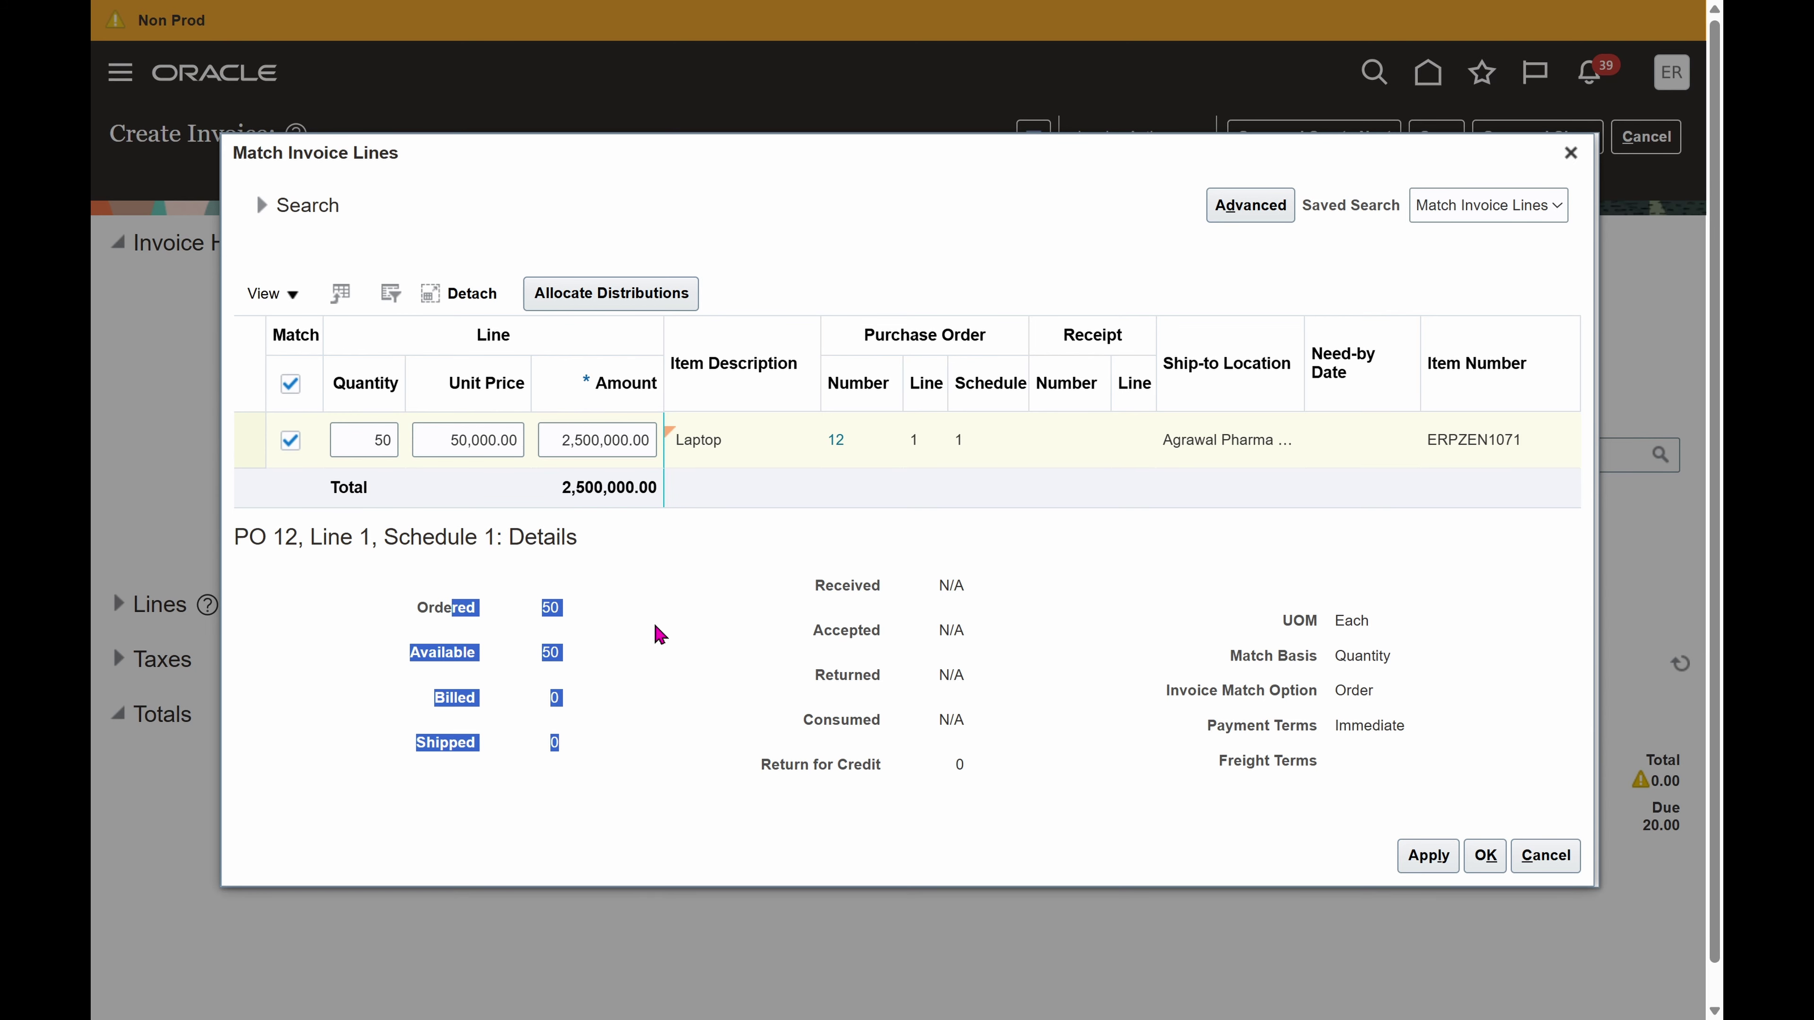
{"action": "left_click_drag", "start_coordinate": [562, 652], "coordinate": [368, 672]}
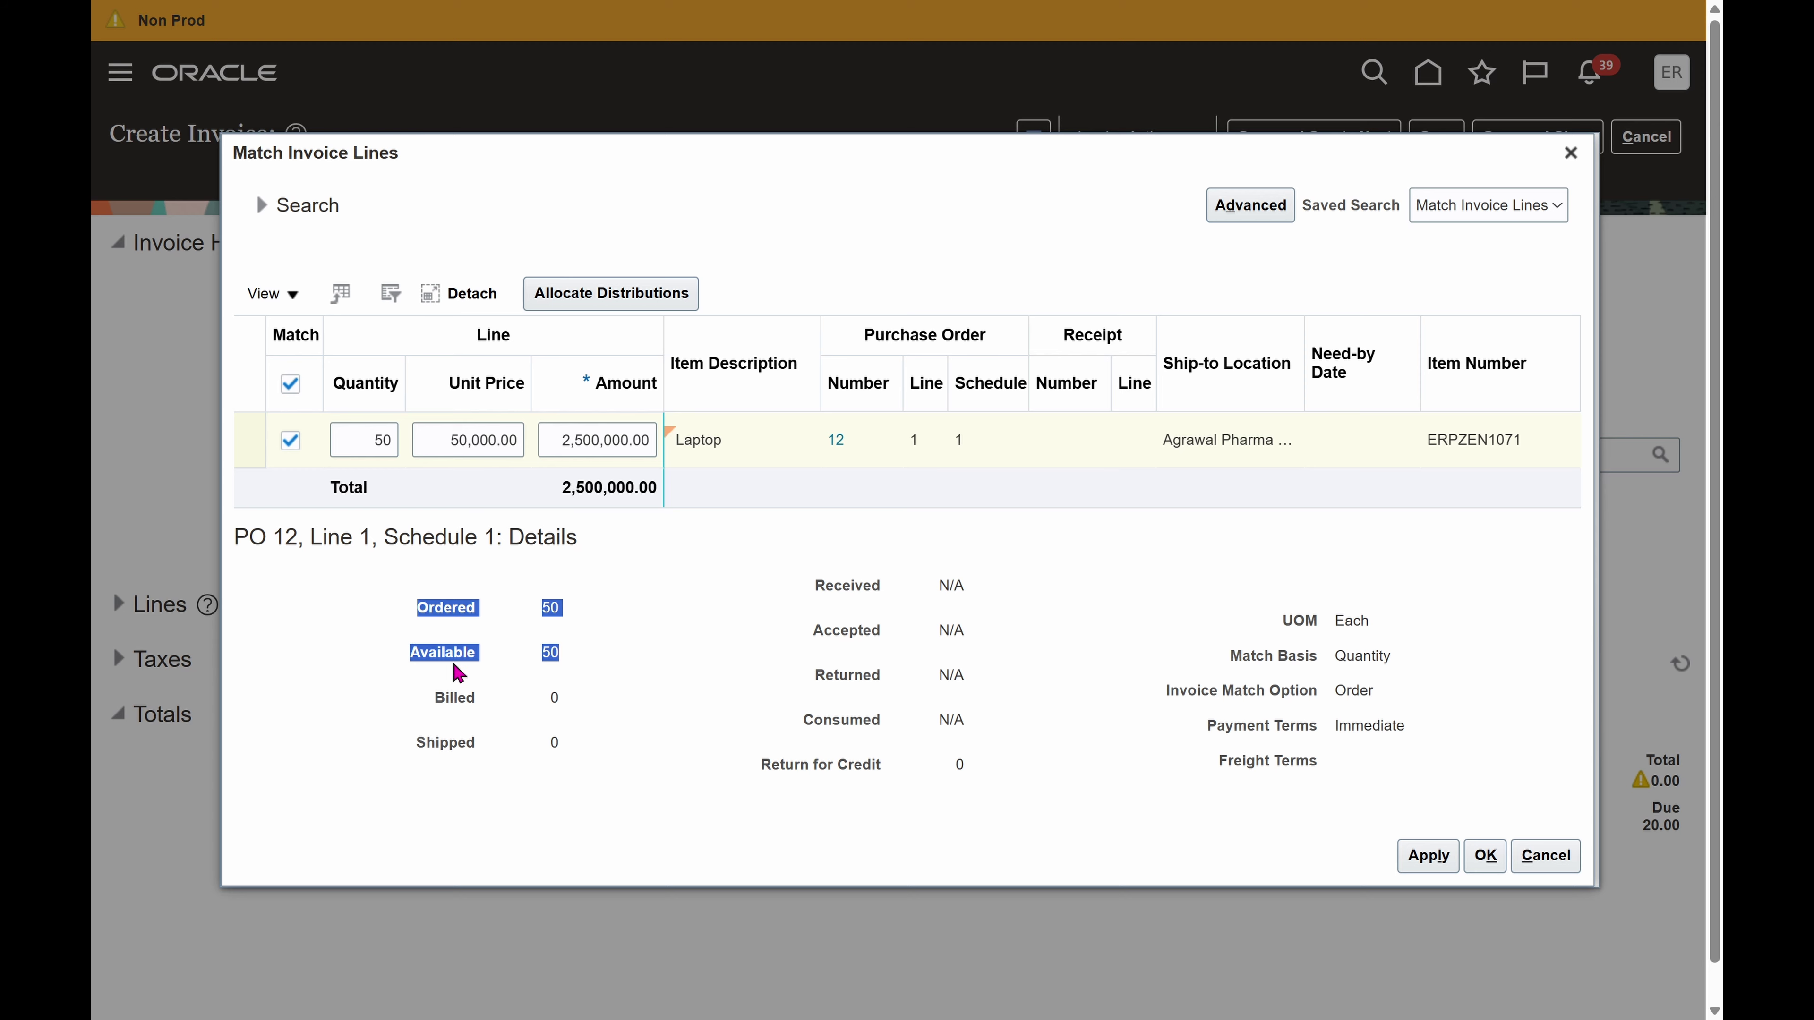
{"action": "left_click", "coordinate": [678, 715]}
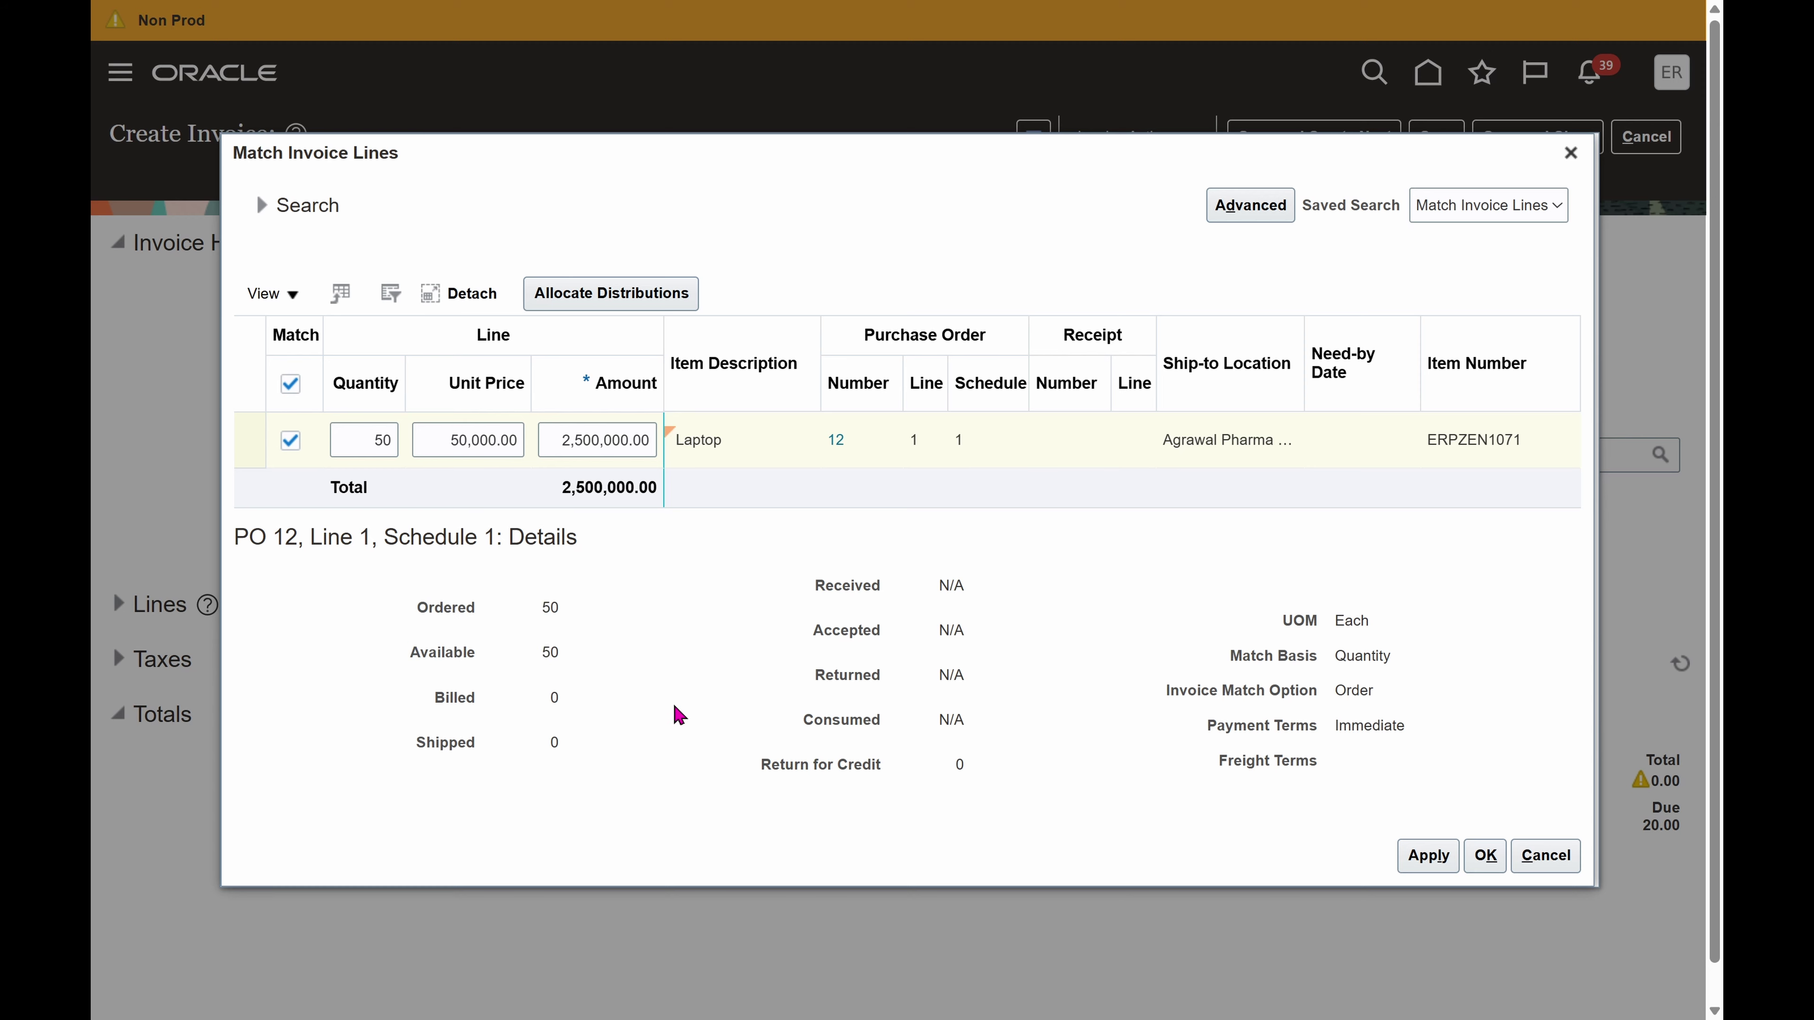
Step: Try a match quantity of 30 on the Laptop line and set it back to 50
{"action": "double_click", "coordinate": [367, 438]}
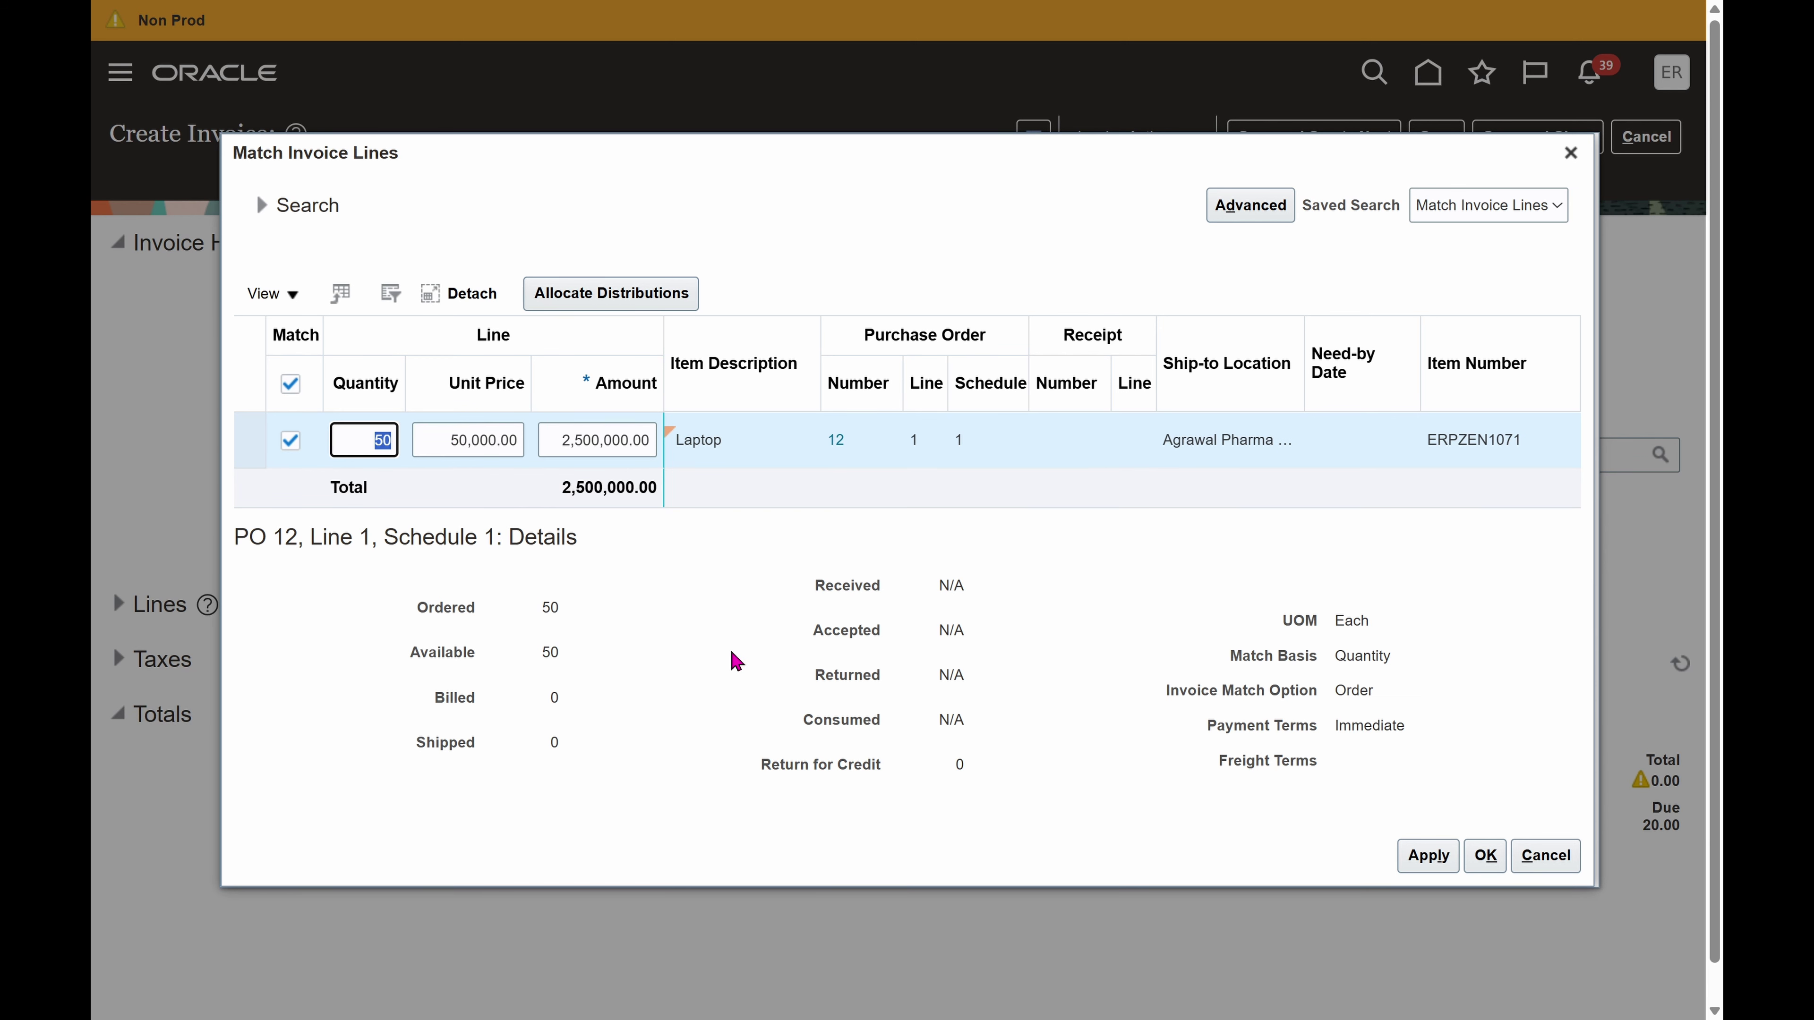
{"action": "type", "text": "3"}
{"action": "left_click", "coordinate": [707, 631]}
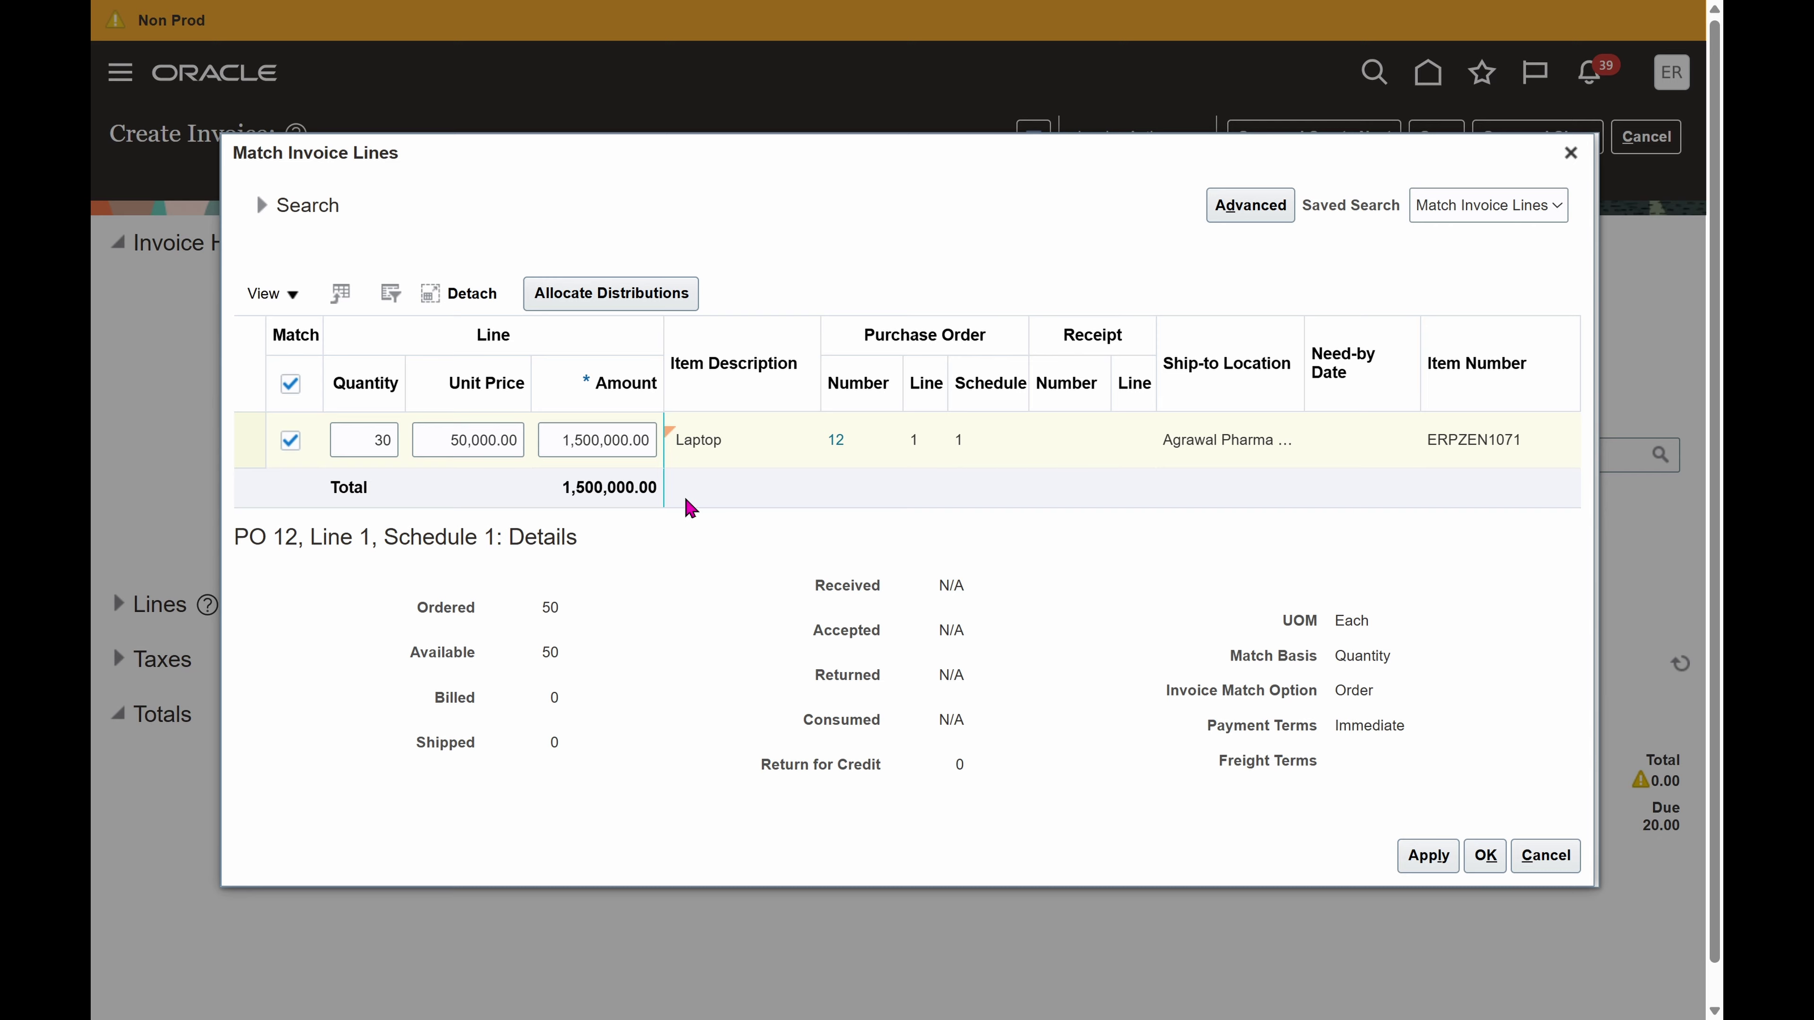
{"action": "left_click", "coordinate": [373, 439]}
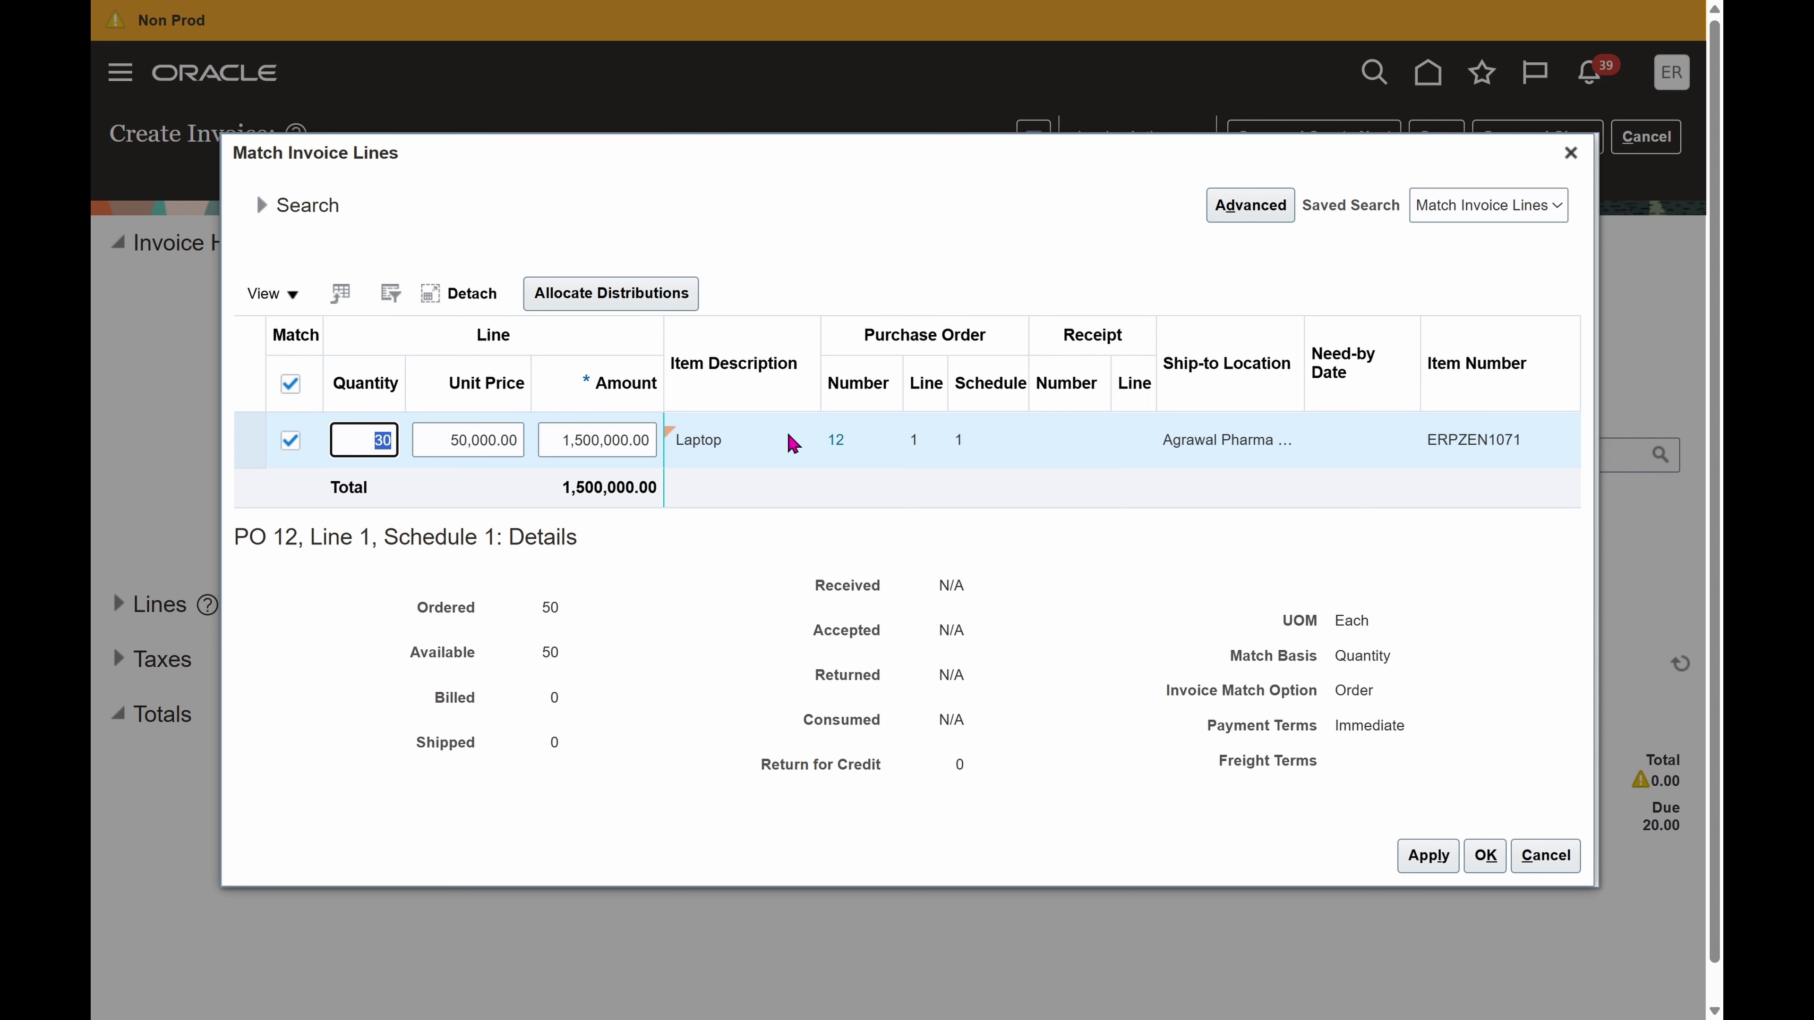
{"action": "type", "text": "5"}
{"action": "left_click", "coordinate": [741, 584]}
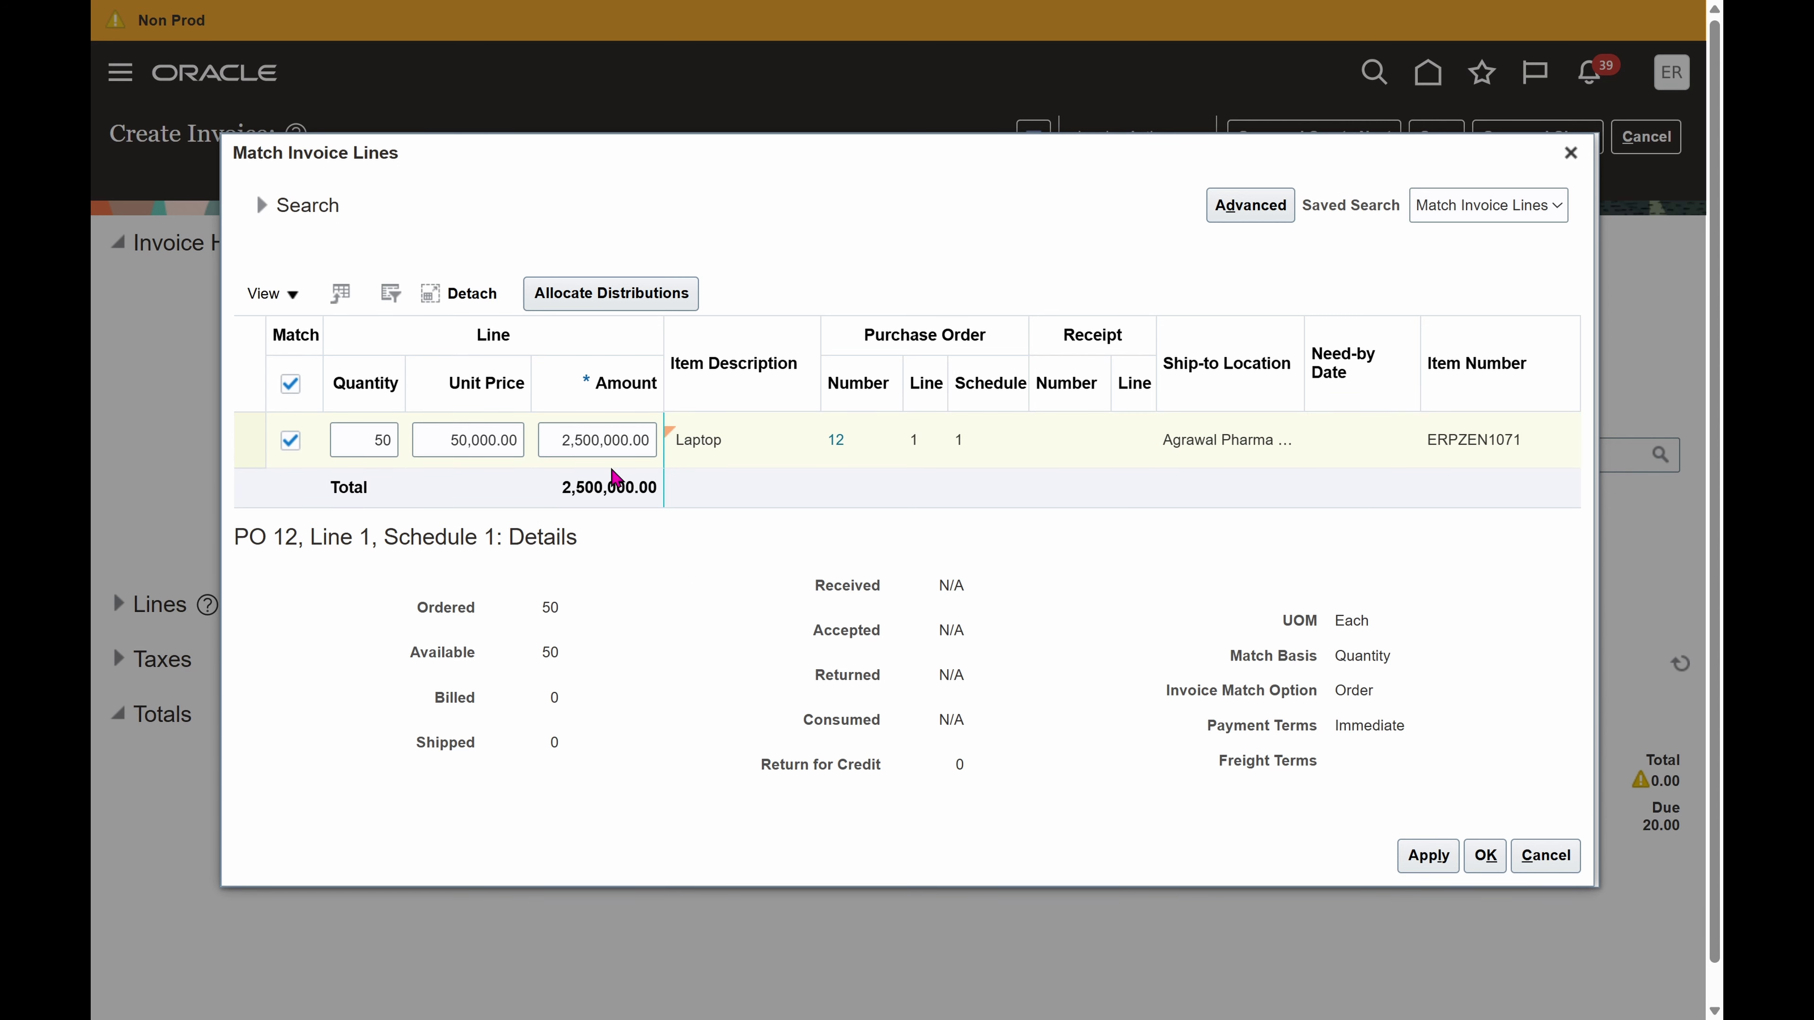
Step: Try a match quantity of 10 on the Laptop line and check the recalculated total
{"action": "double_click", "coordinate": [361, 439]}
{"action": "type", "text": "1"}
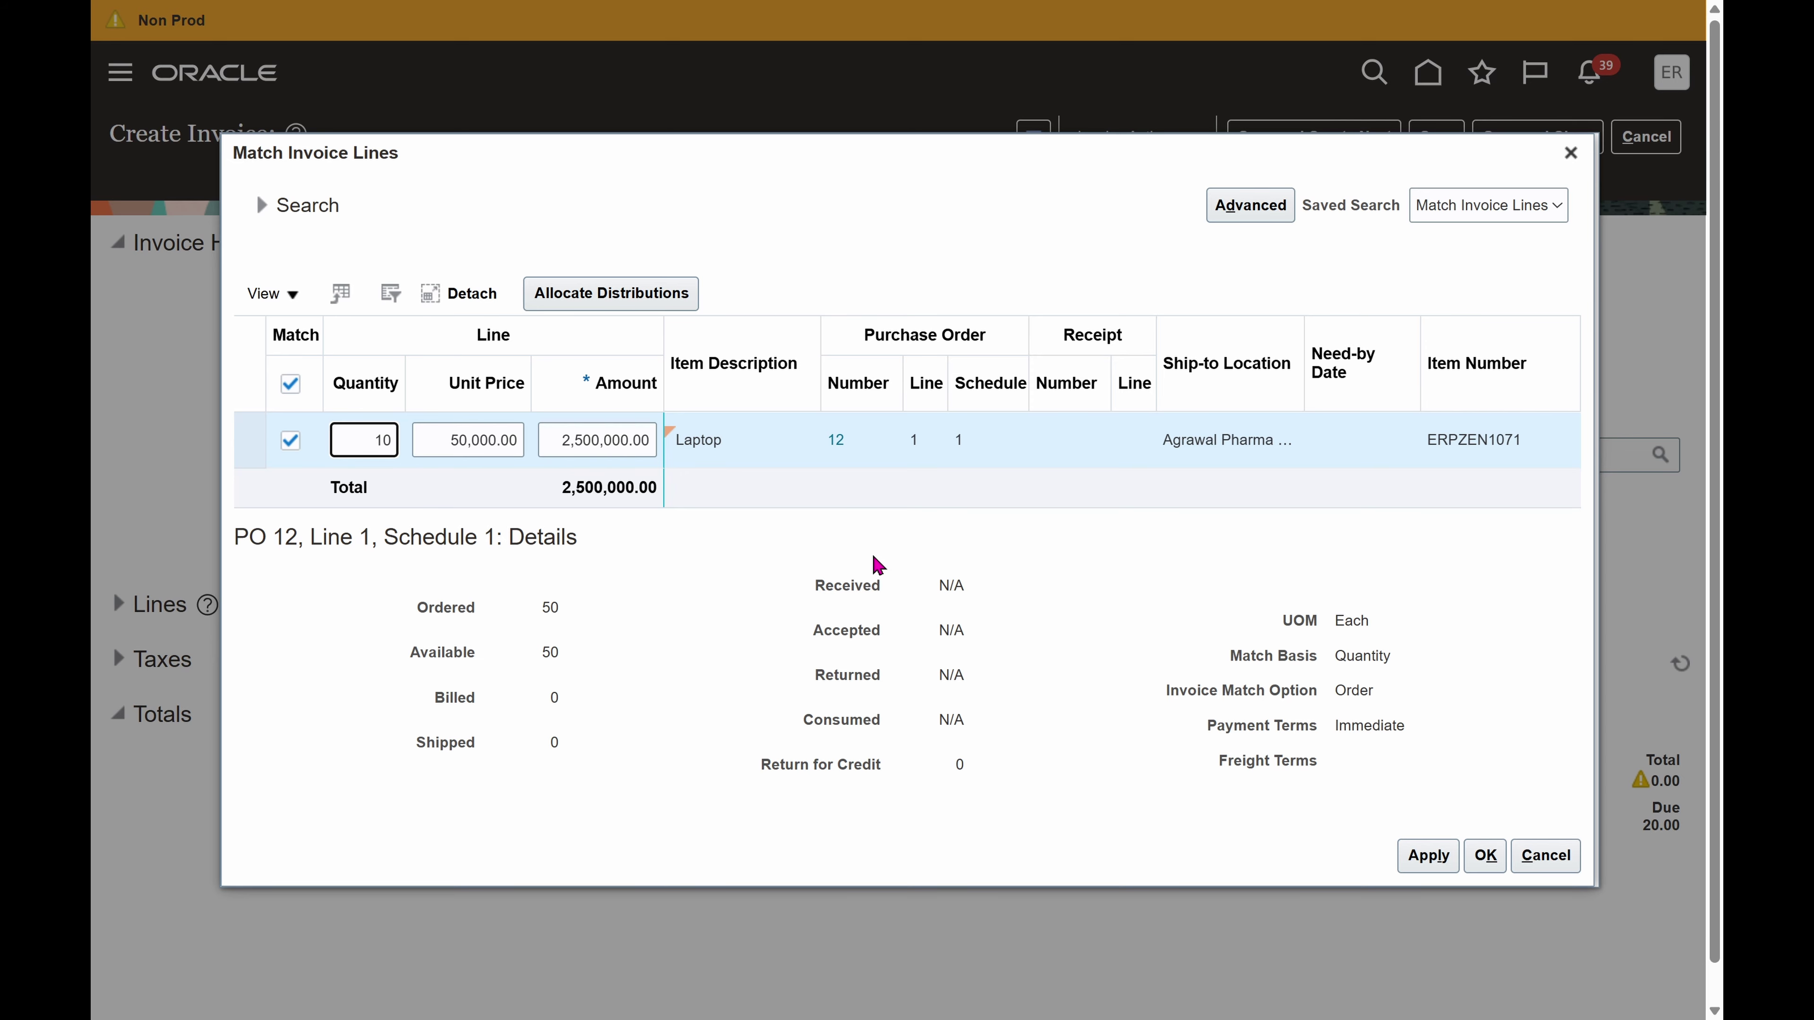
{"action": "left_click", "coordinate": [808, 550]}
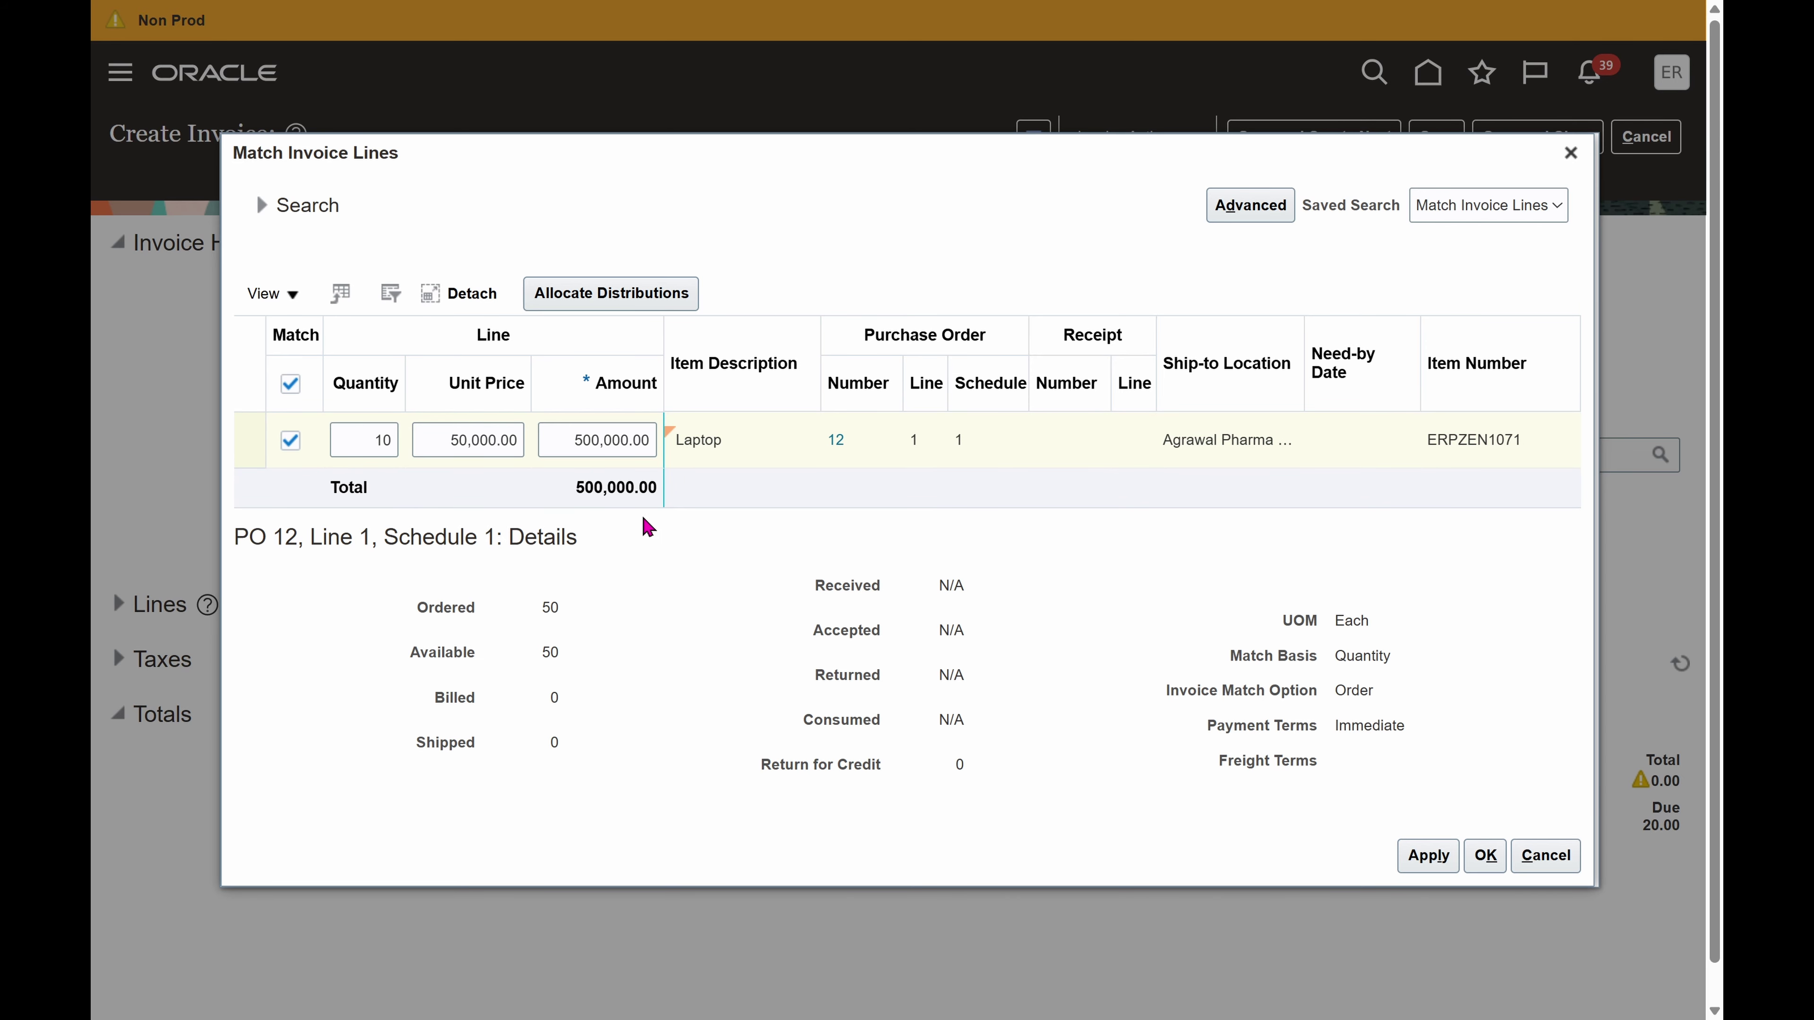
{"action": "left_click_drag", "start_coordinate": [570, 488], "coordinate": [652, 488]}
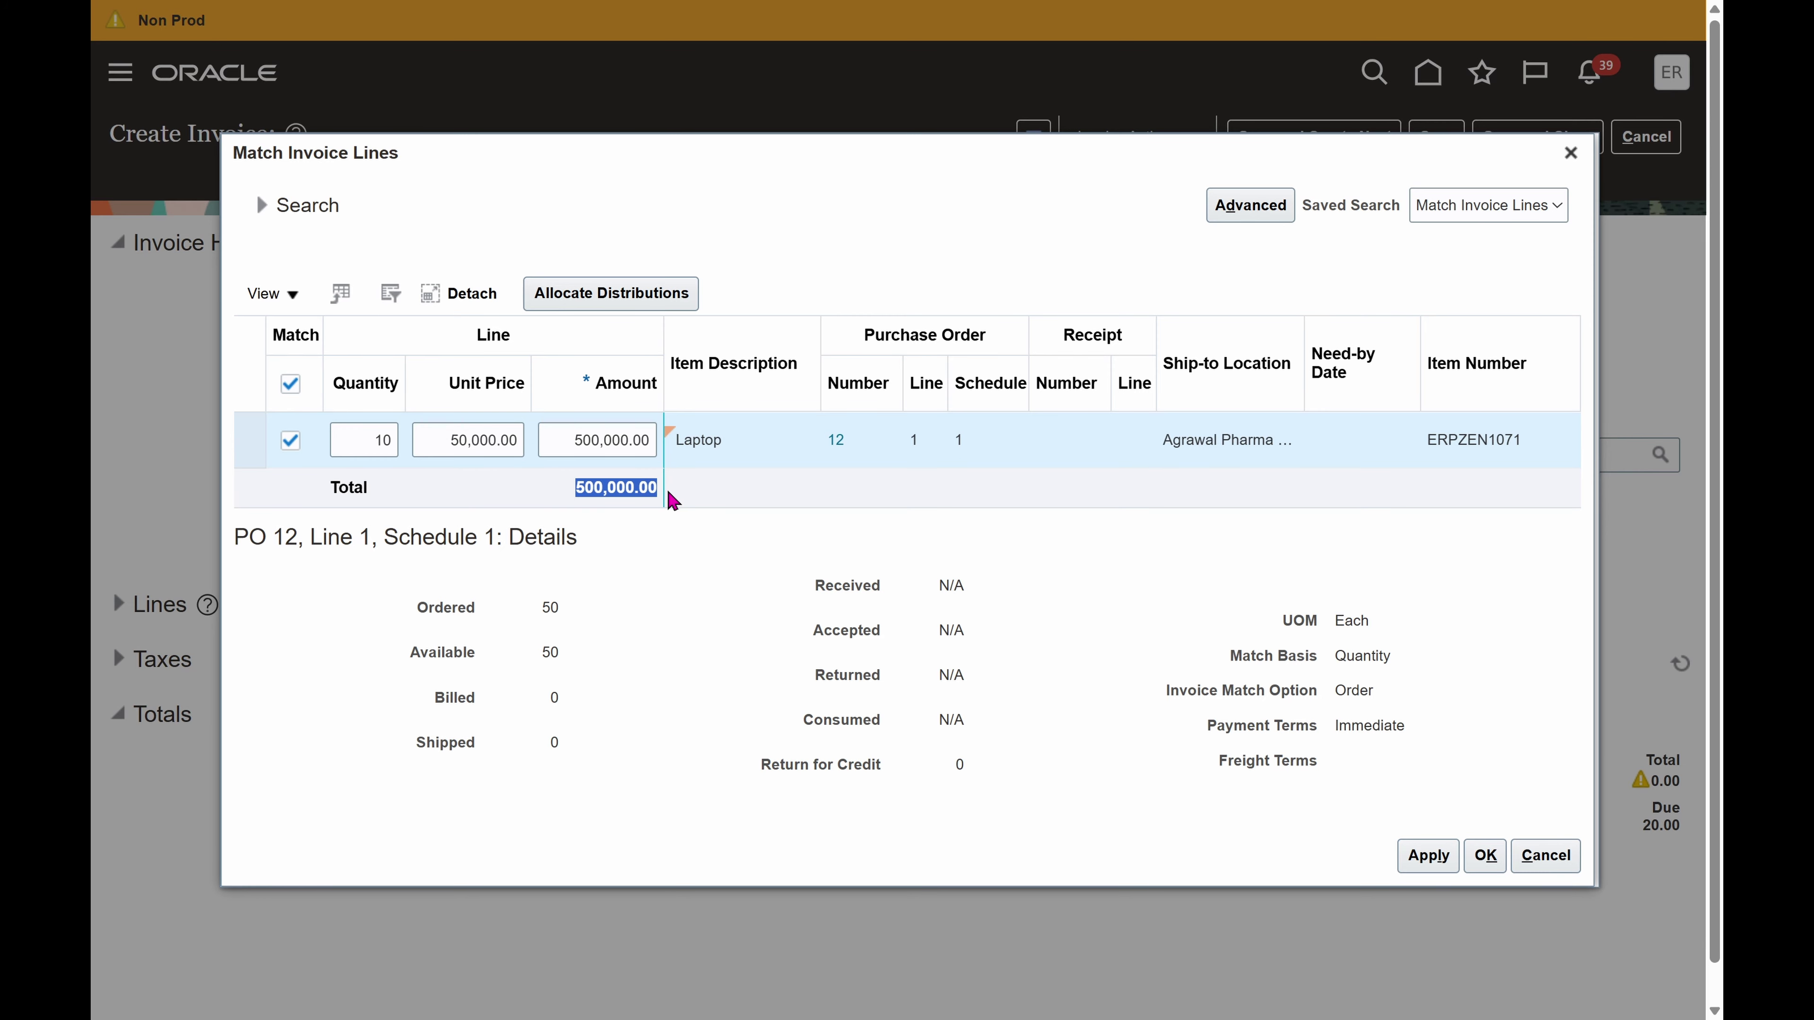
{"action": "left_click", "coordinate": [717, 589]}
Step: Set the Laptop line's match quantity to 50, apply the match and return to the invoice
{"action": "left_click", "coordinate": [371, 439]}
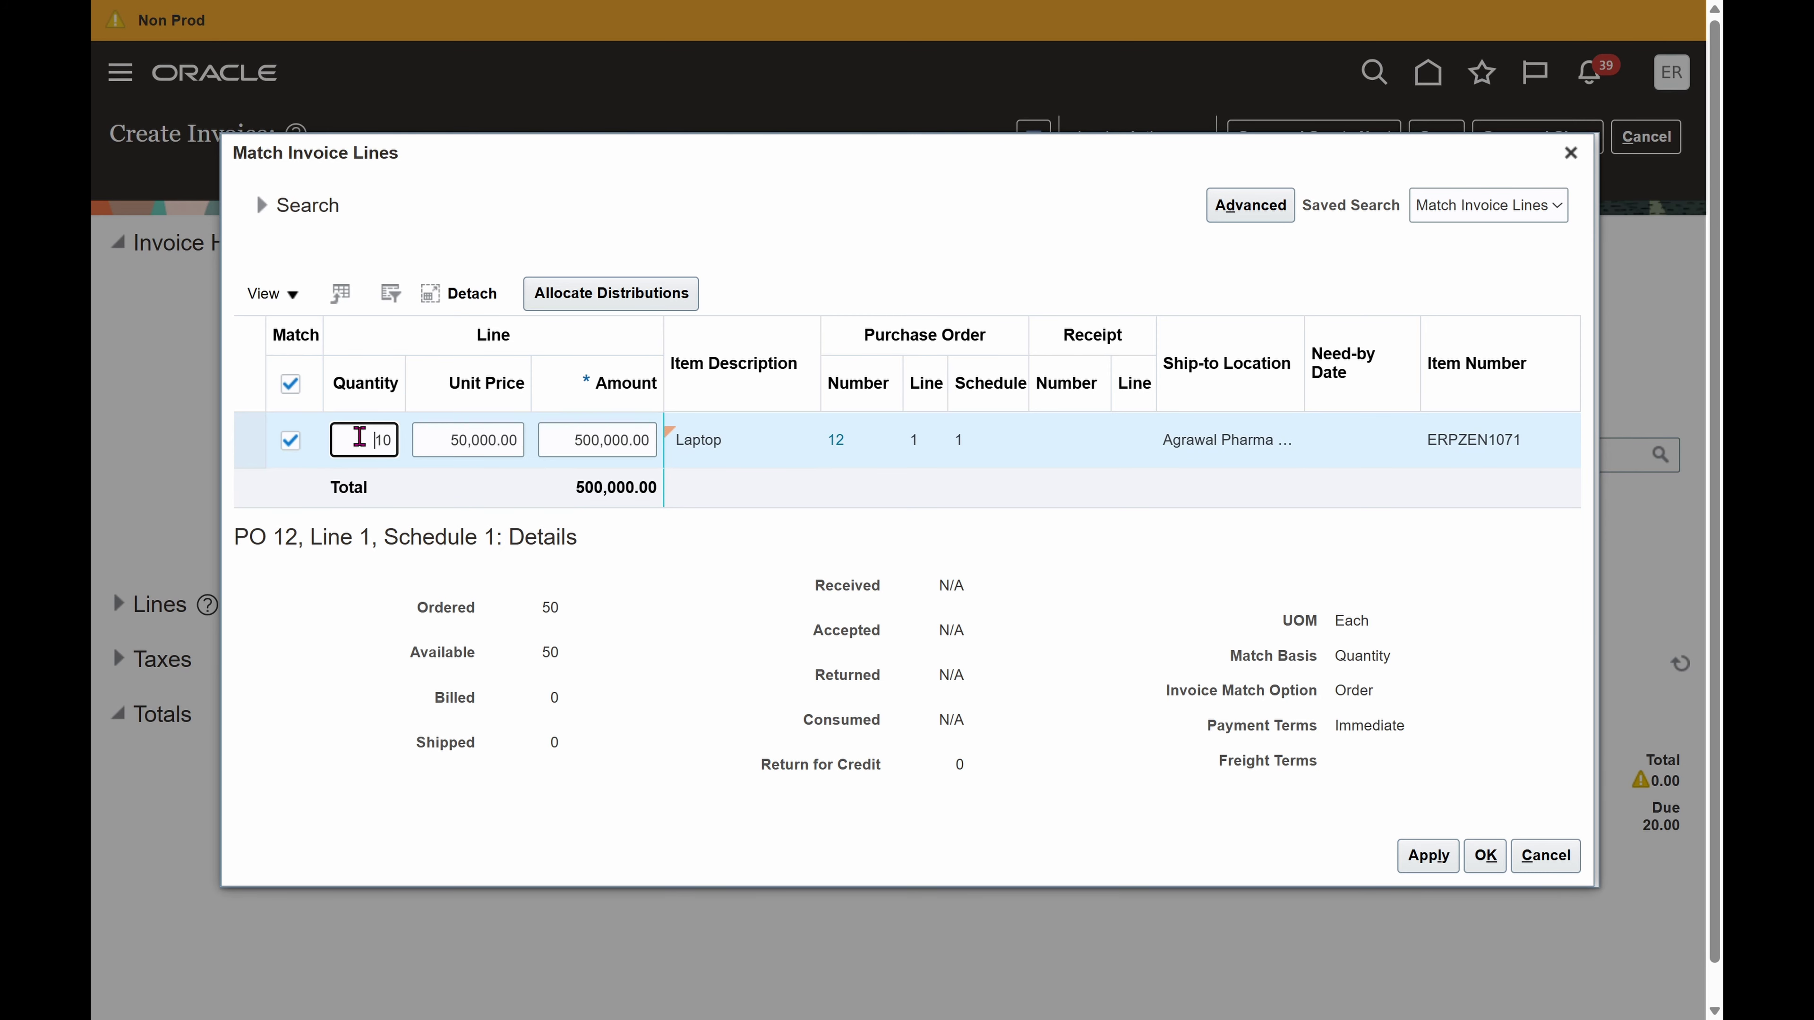
{"action": "type", "text": "50"}
{"action": "left_click", "coordinate": [727, 570]}
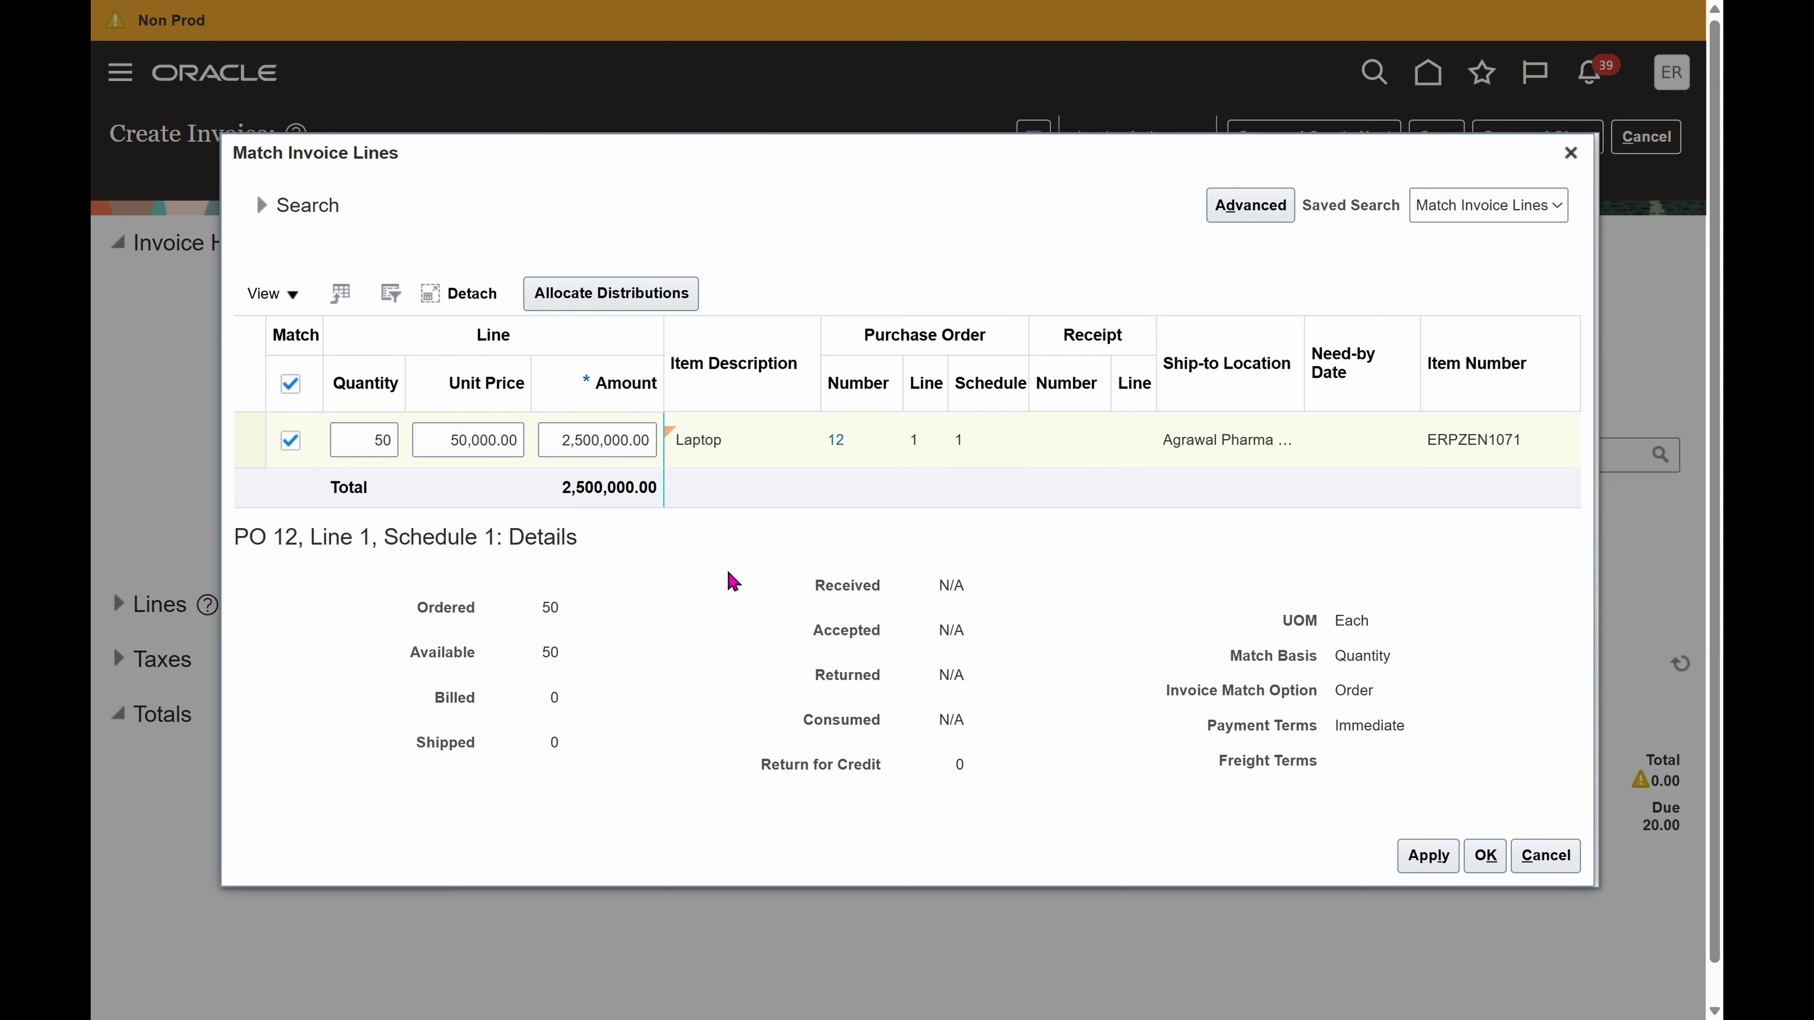
{"action": "left_click", "coordinate": [1424, 854]}
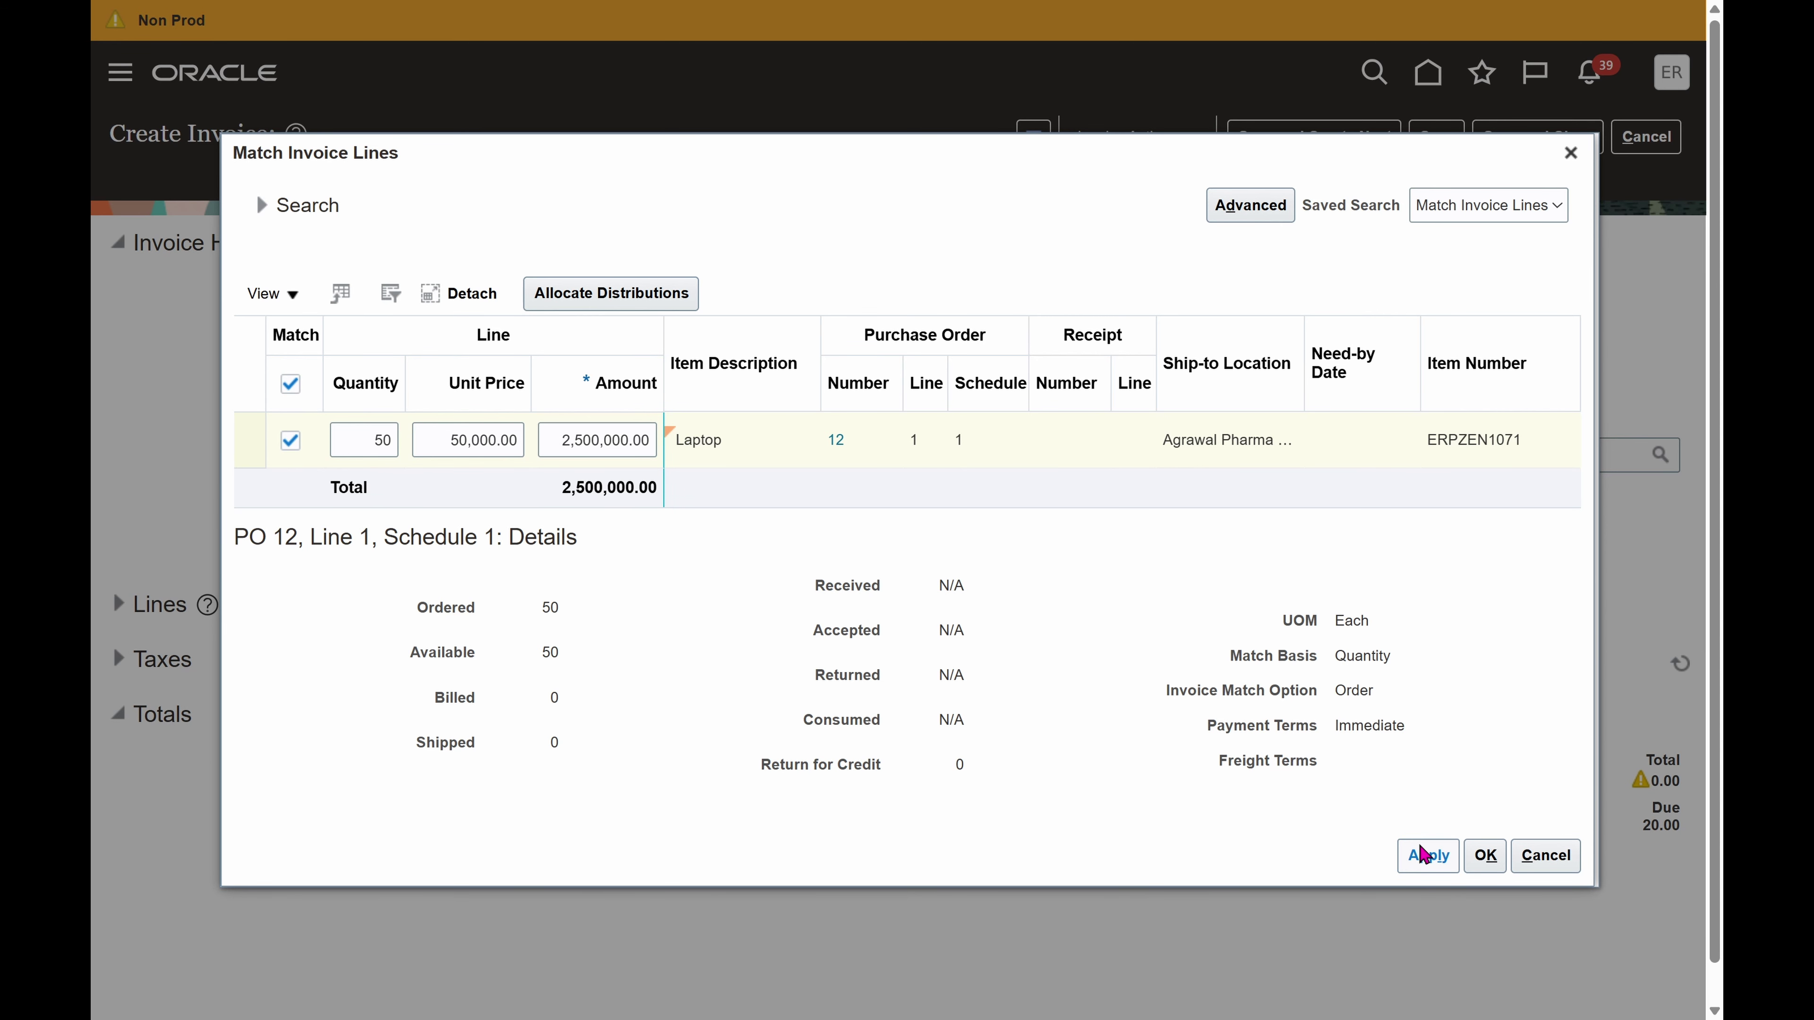
{"action": "left_click", "coordinate": [1497, 863]}
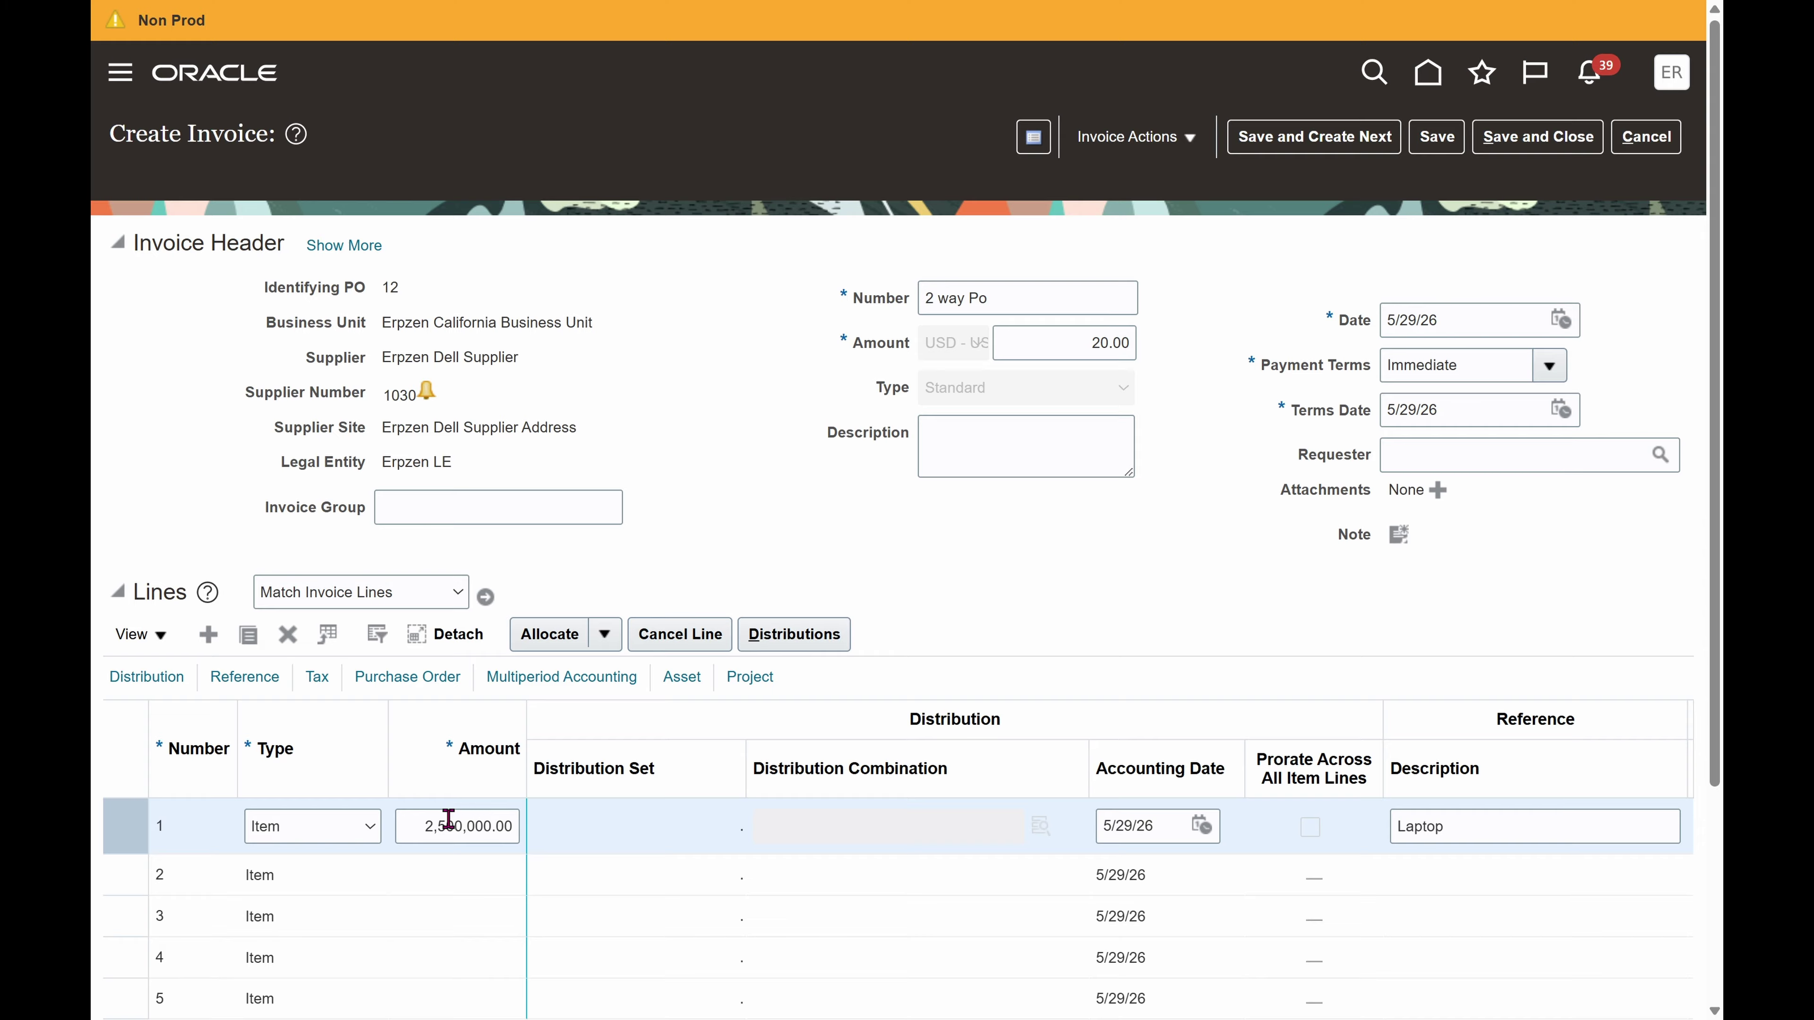
Step: Copy the invoice total and set the header amount to 2,500,000.00
{"action": "left_click_drag", "start_coordinate": [425, 821], "coordinate": [609, 833]}
{"action": "left_click", "coordinate": [985, 538]}
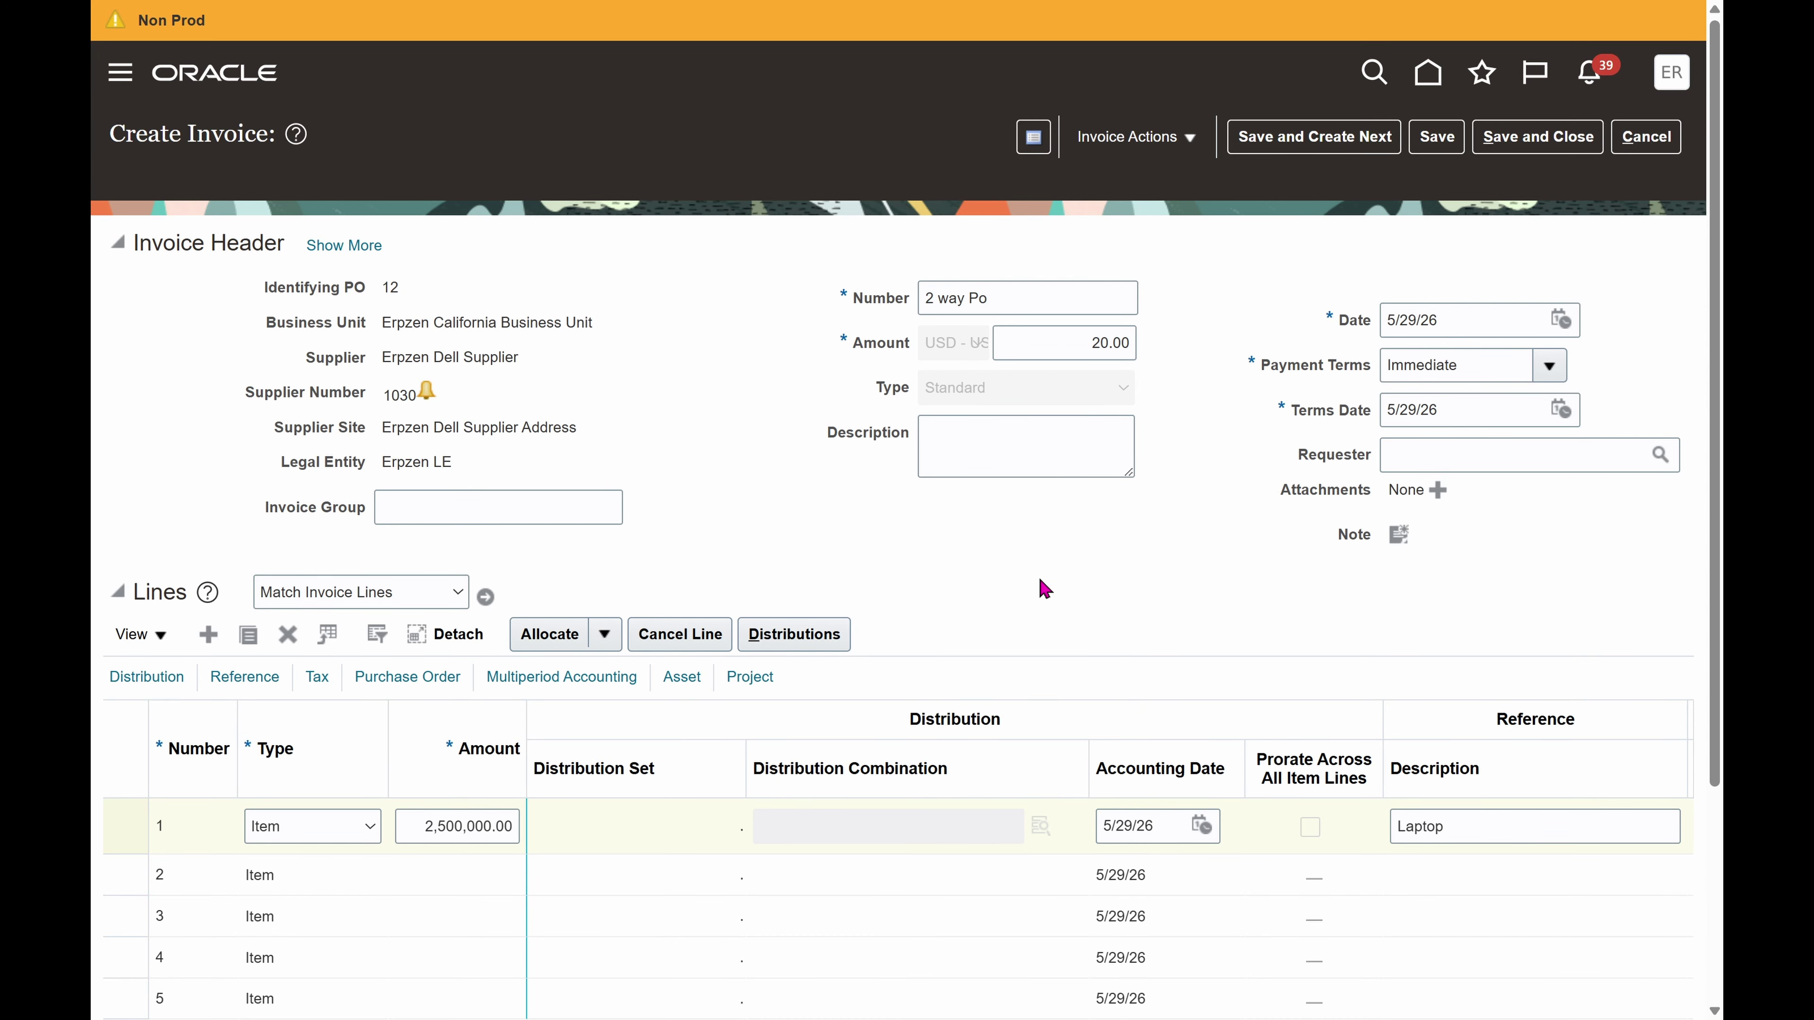
{"action": "scroll", "coordinate": [1043, 585], "scroll_direction": "down", "scroll_amount": 4}
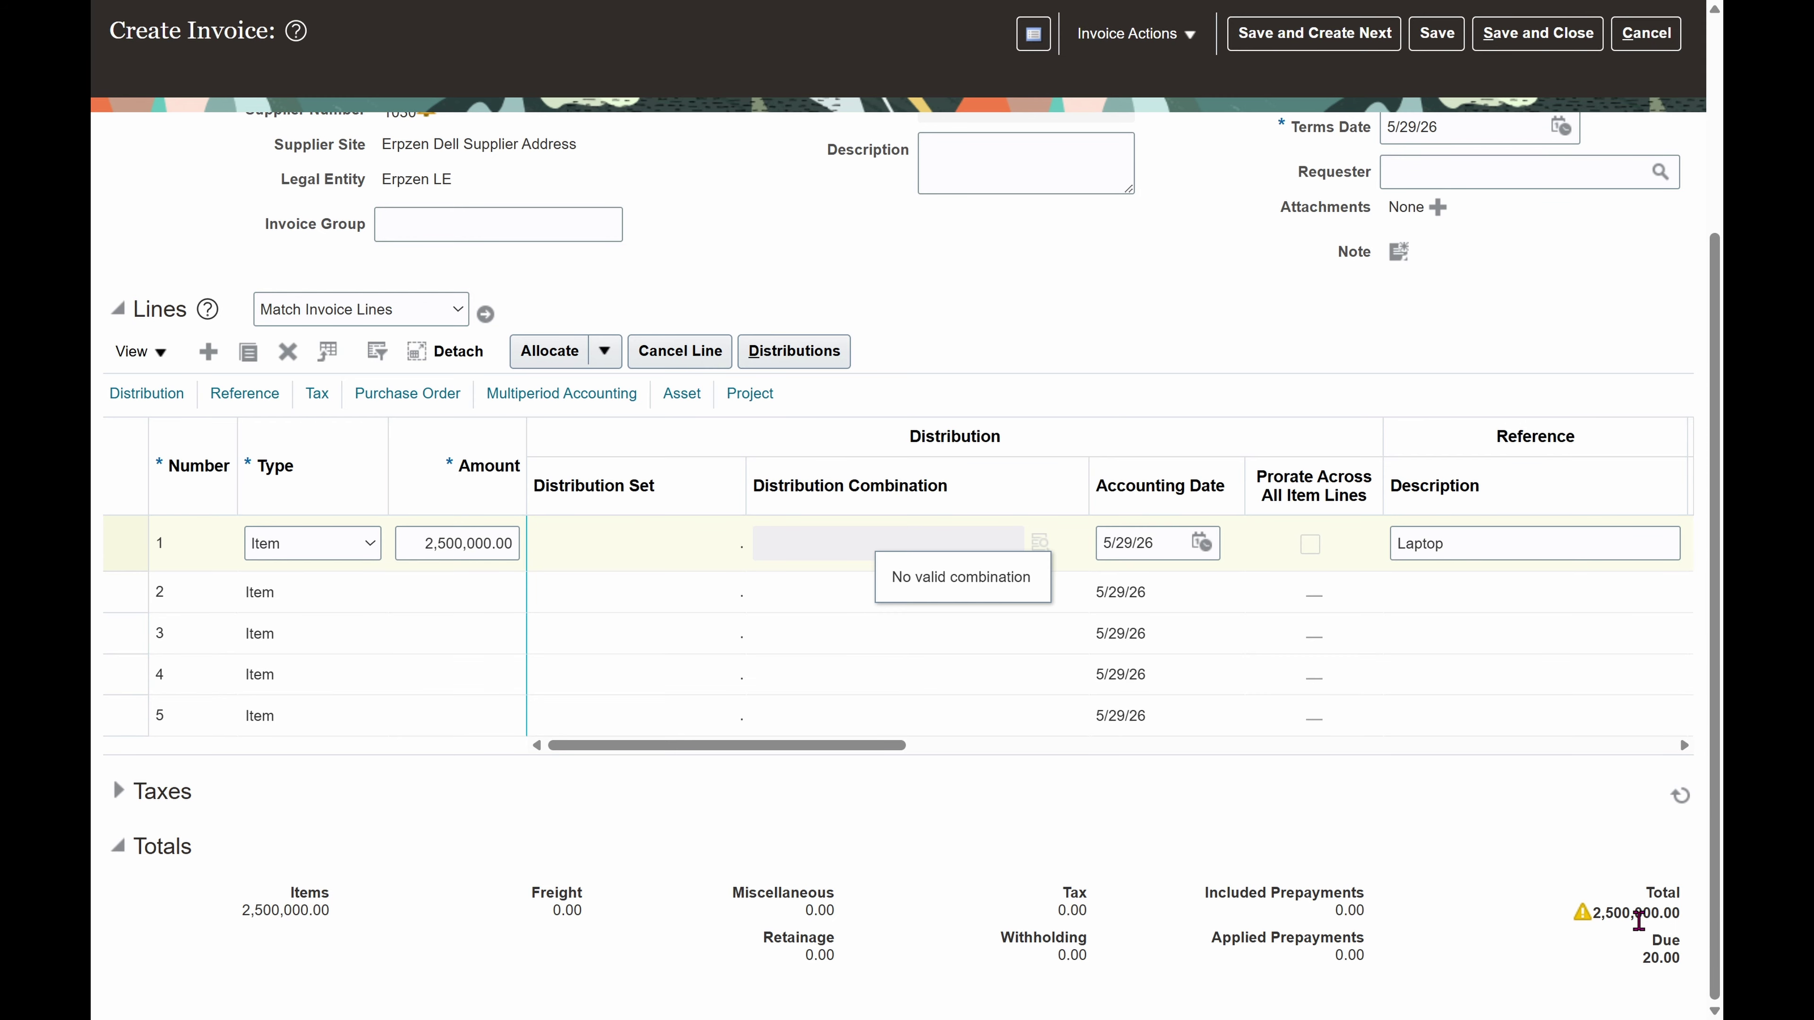
{"action": "left_click_drag", "start_coordinate": [1687, 917], "coordinate": [1585, 920]}
{"action": "key", "text": "ctrl+c"}
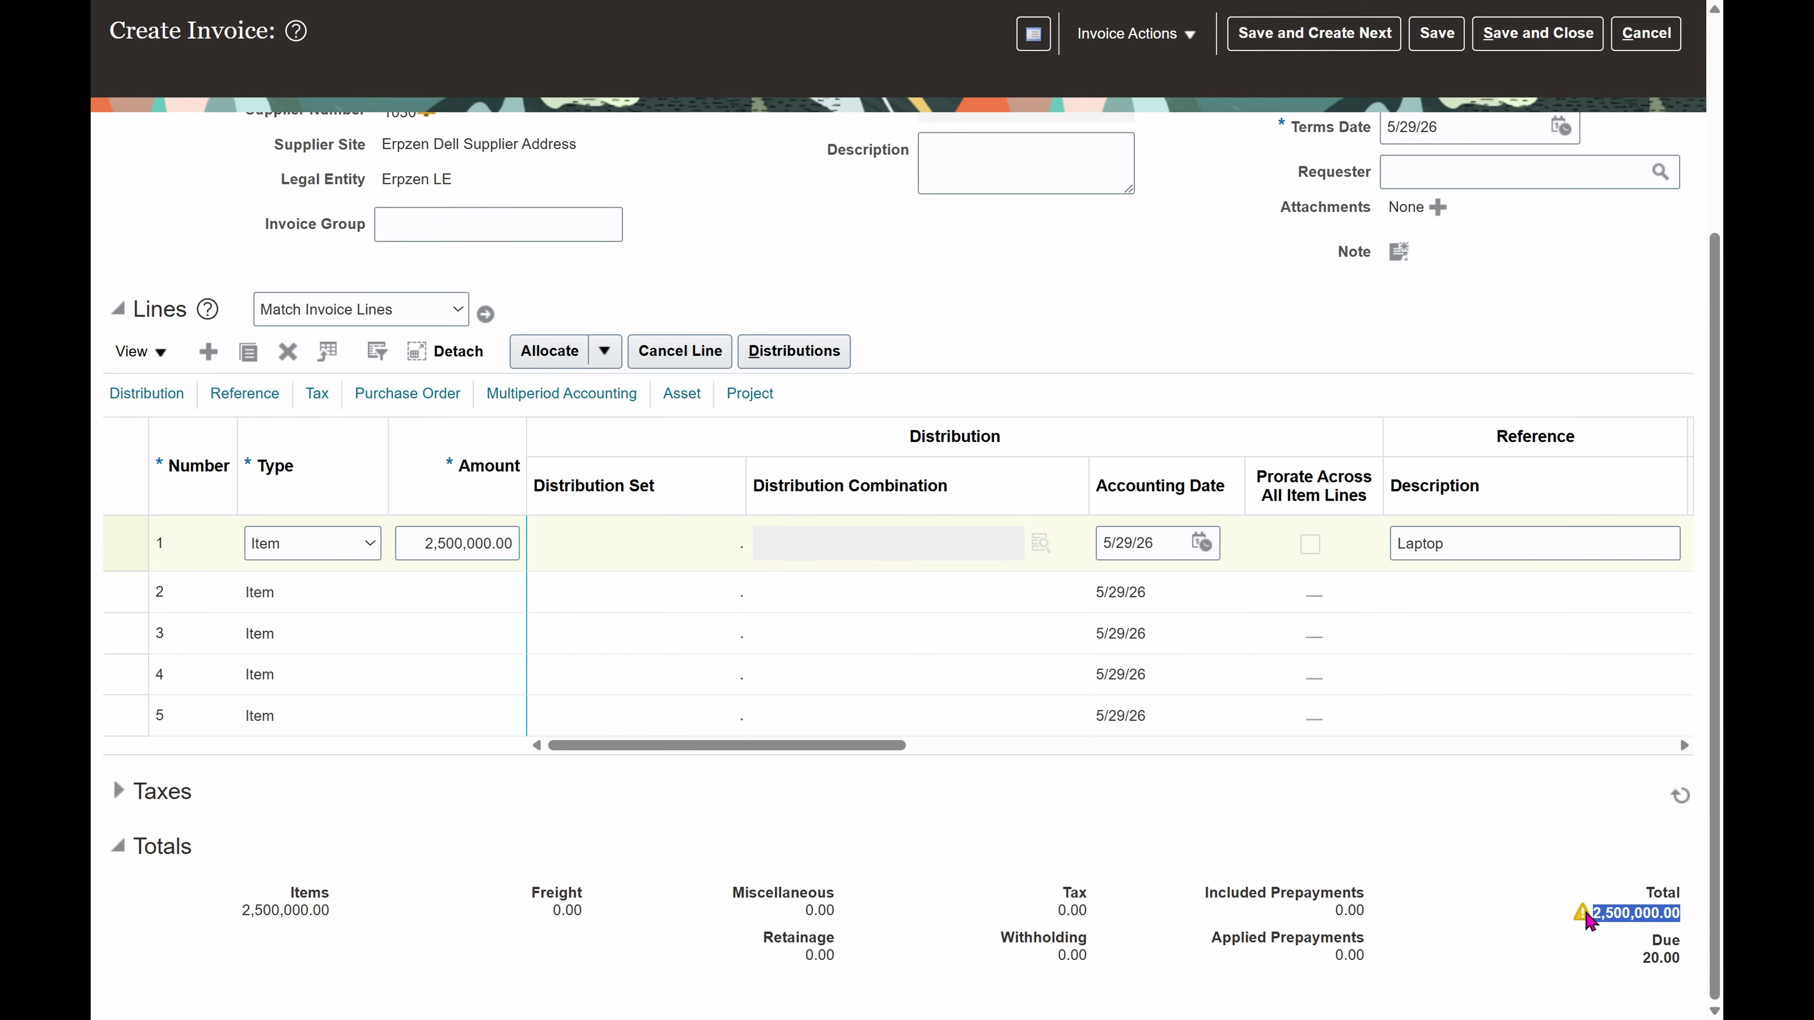
{"action": "scroll", "coordinate": [1307, 571], "scroll_direction": "up", "scroll_amount": 4}
{"action": "left_click_drag", "start_coordinate": [1080, 343], "coordinate": [1278, 350]}
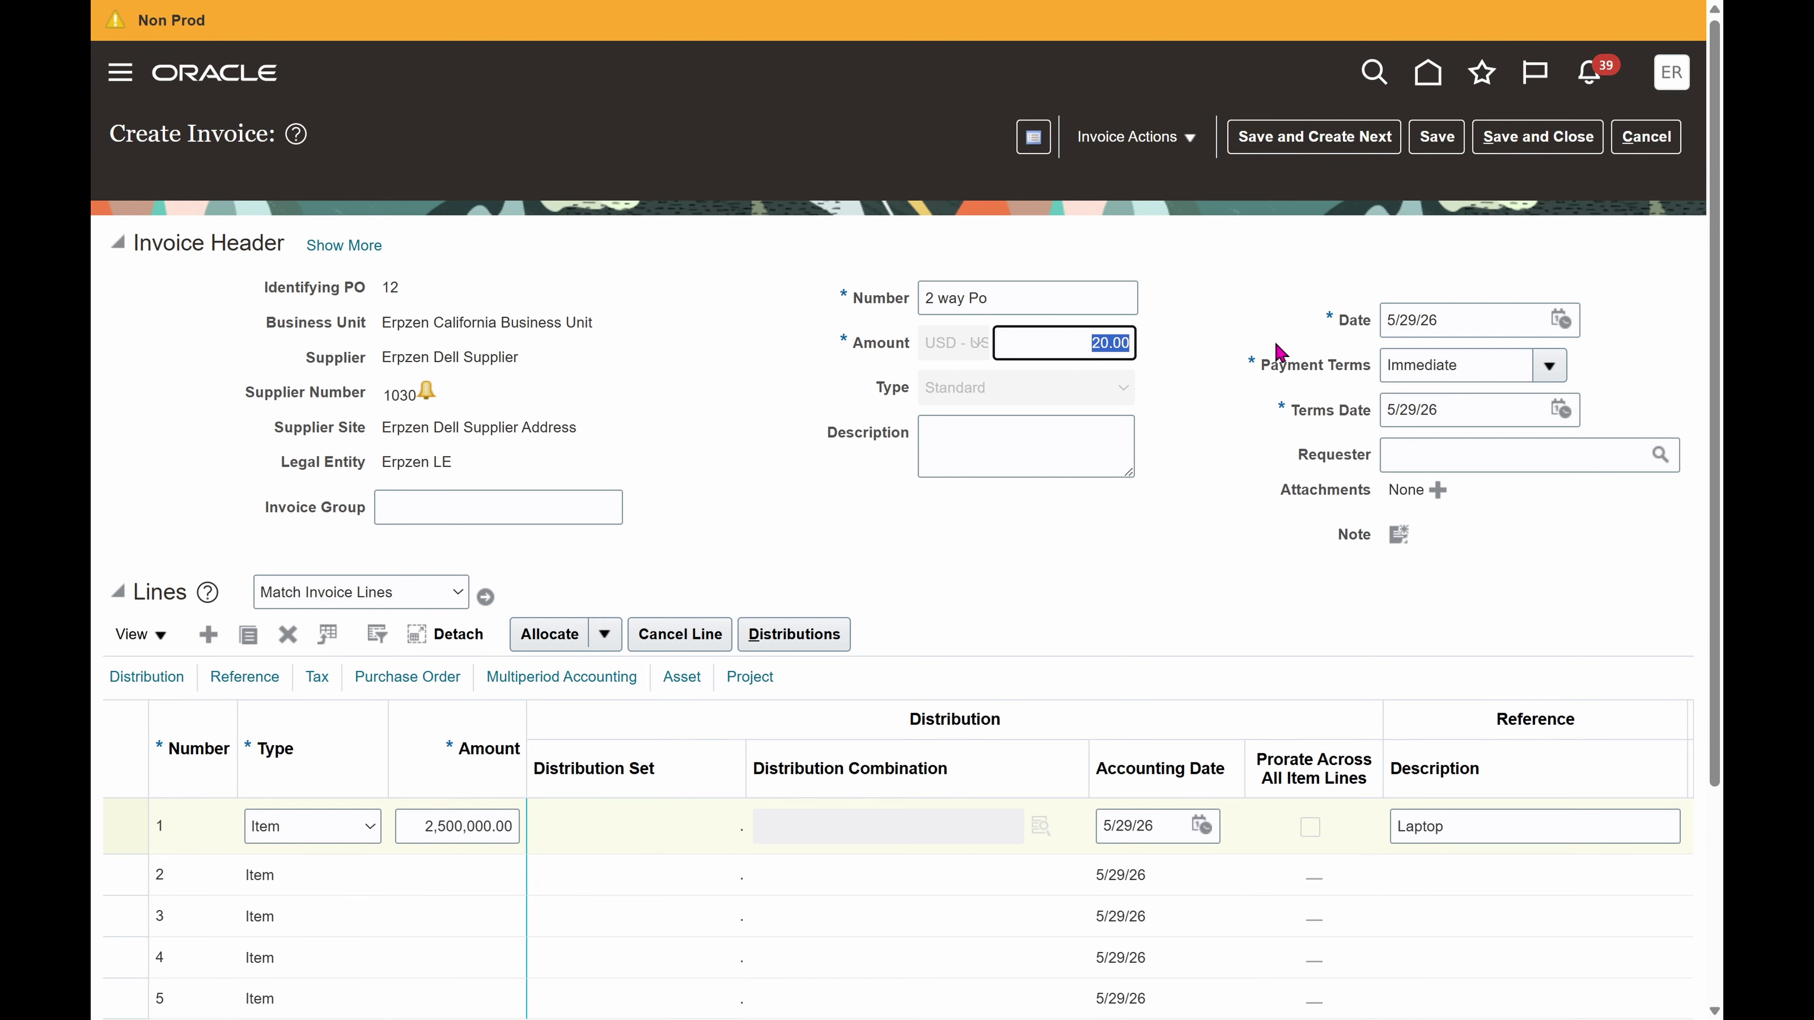
{"action": "key", "text": "ctrl+v"}
{"action": "left_click", "coordinate": [1197, 477]}
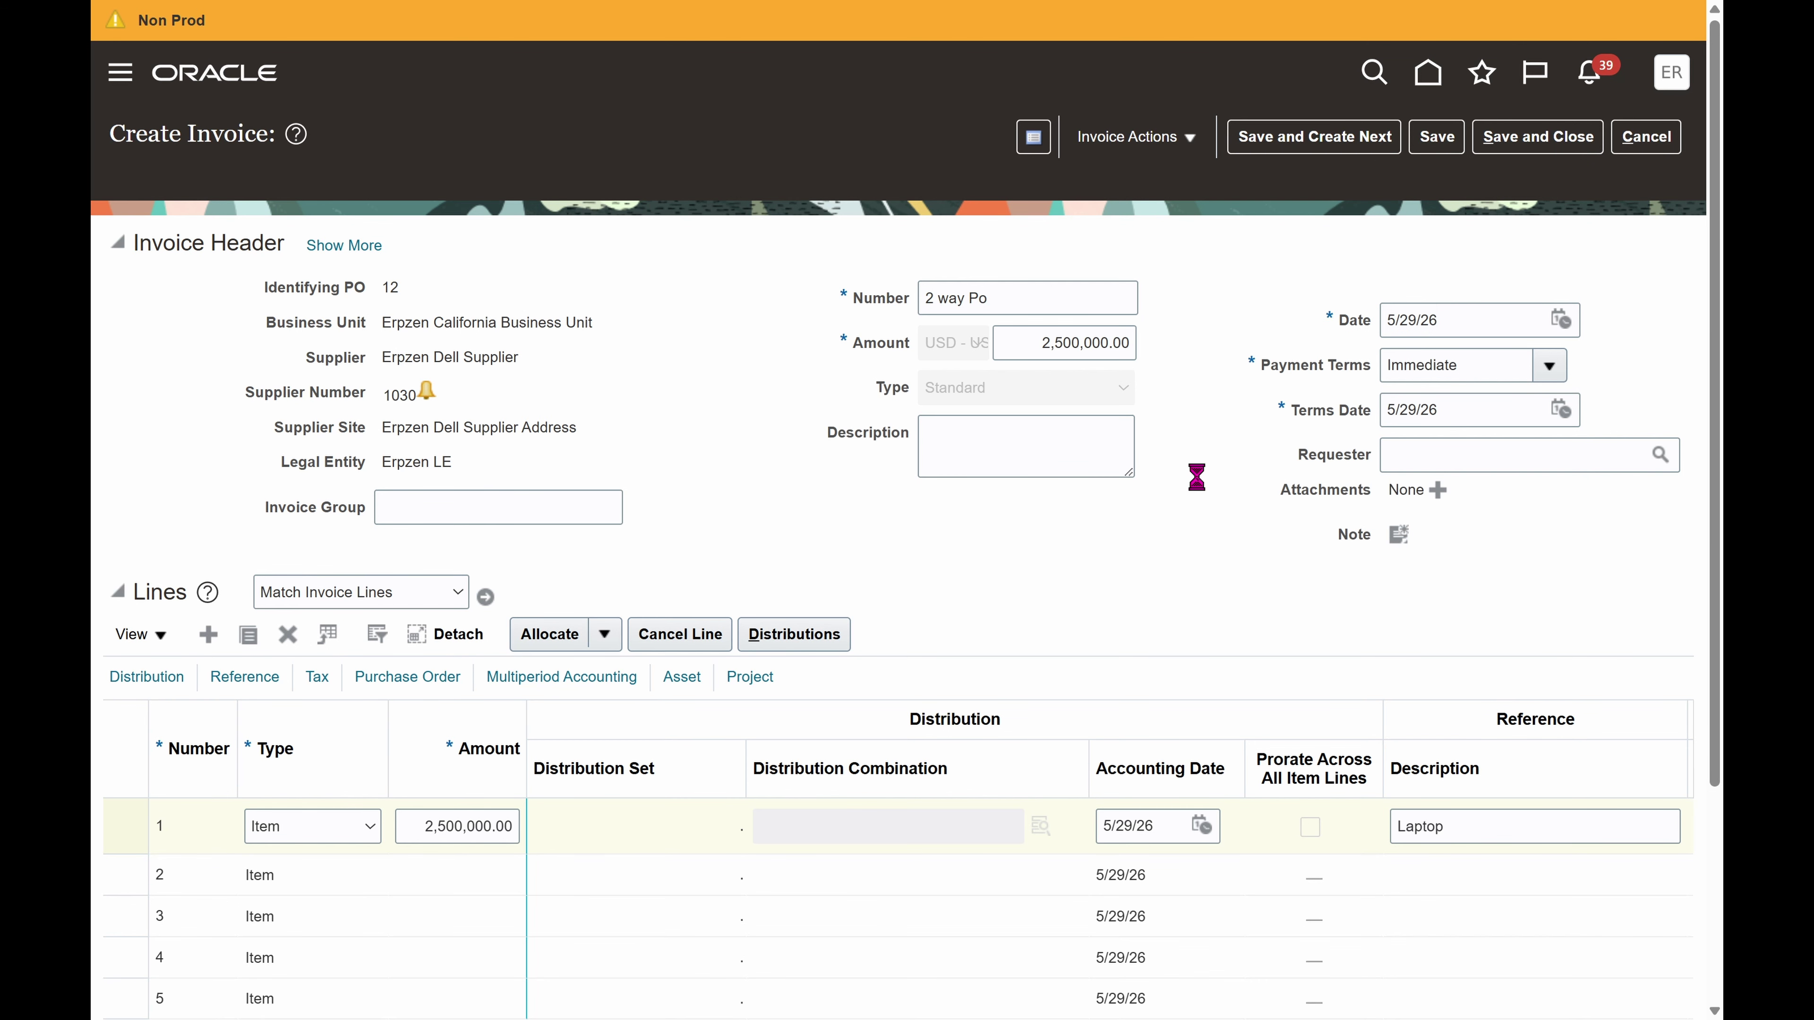
Step: Check the total and due amounts against the header amount and save the invoice
{"action": "scroll", "coordinate": [1307, 572], "scroll_direction": "down", "scroll_amount": 4}
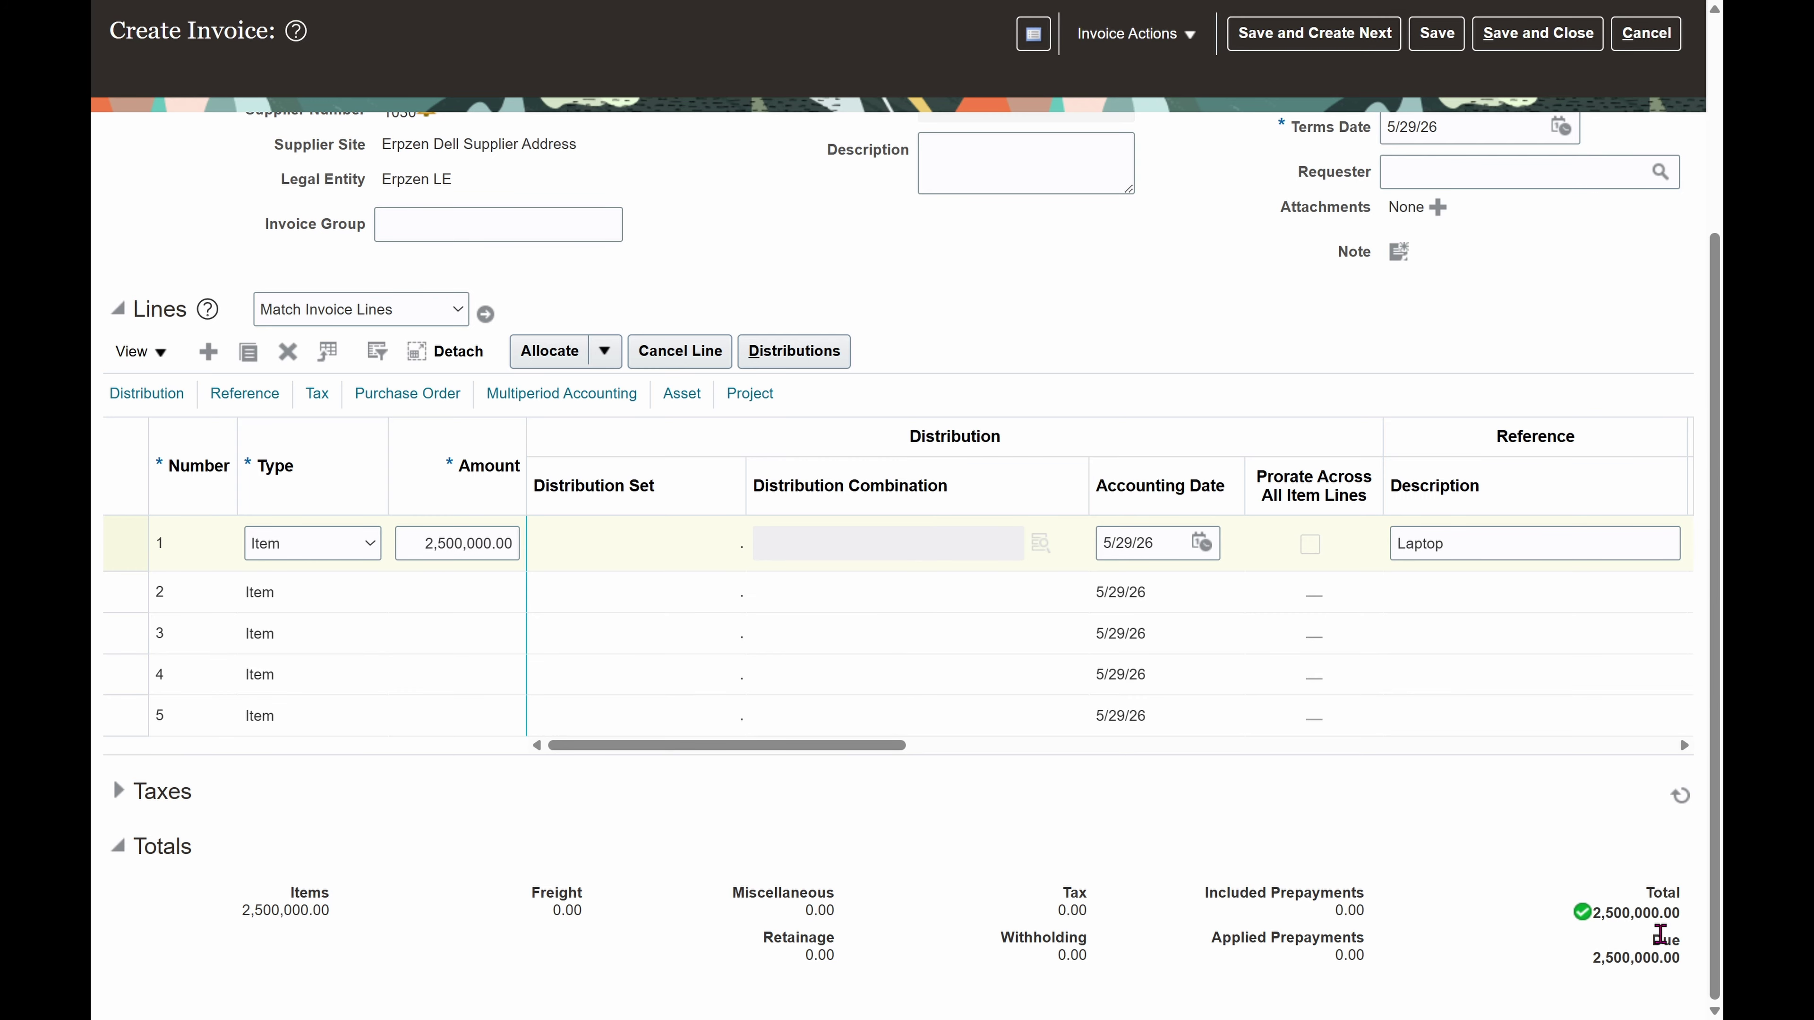
{"action": "scroll", "coordinate": [1032, 343], "scroll_direction": "up", "scroll_amount": 4}
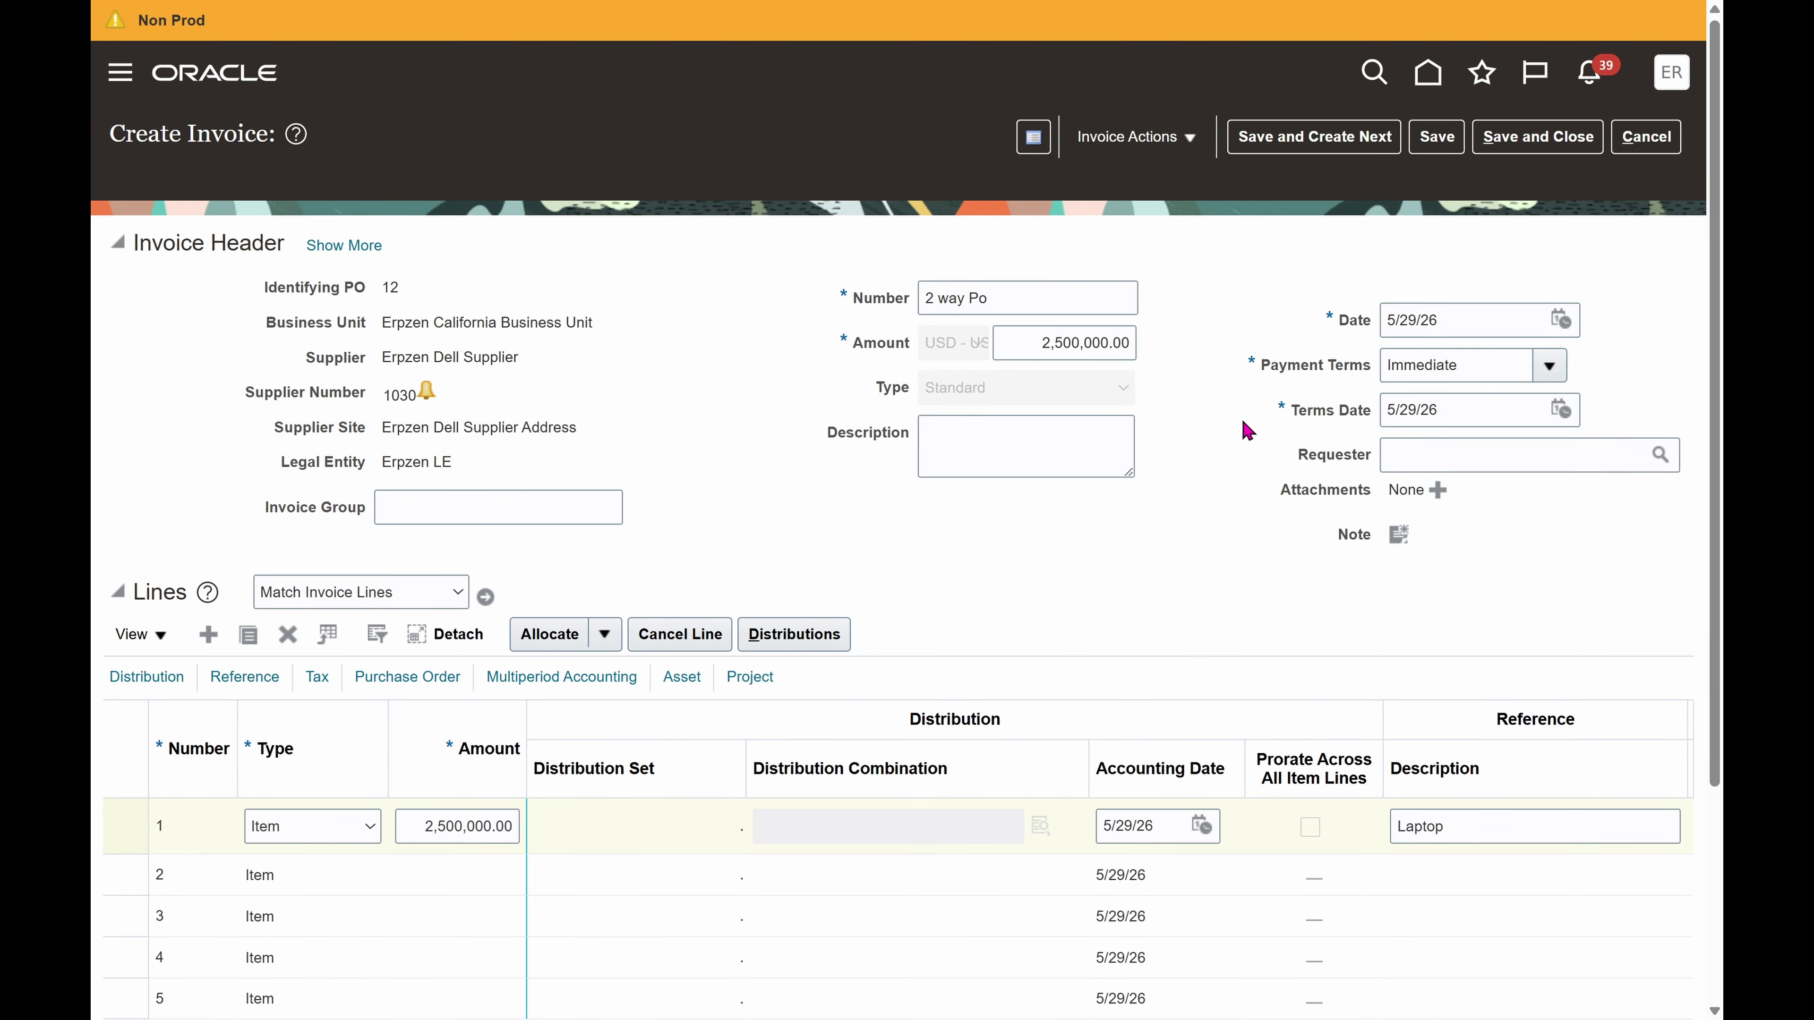
{"action": "scroll", "coordinate": [1247, 429], "scroll_direction": "down", "scroll_amount": 4}
{"action": "scroll", "coordinate": [1247, 429], "scroll_direction": "up", "scroll_amount": 4}
{"action": "left_click", "coordinate": [1437, 137]}
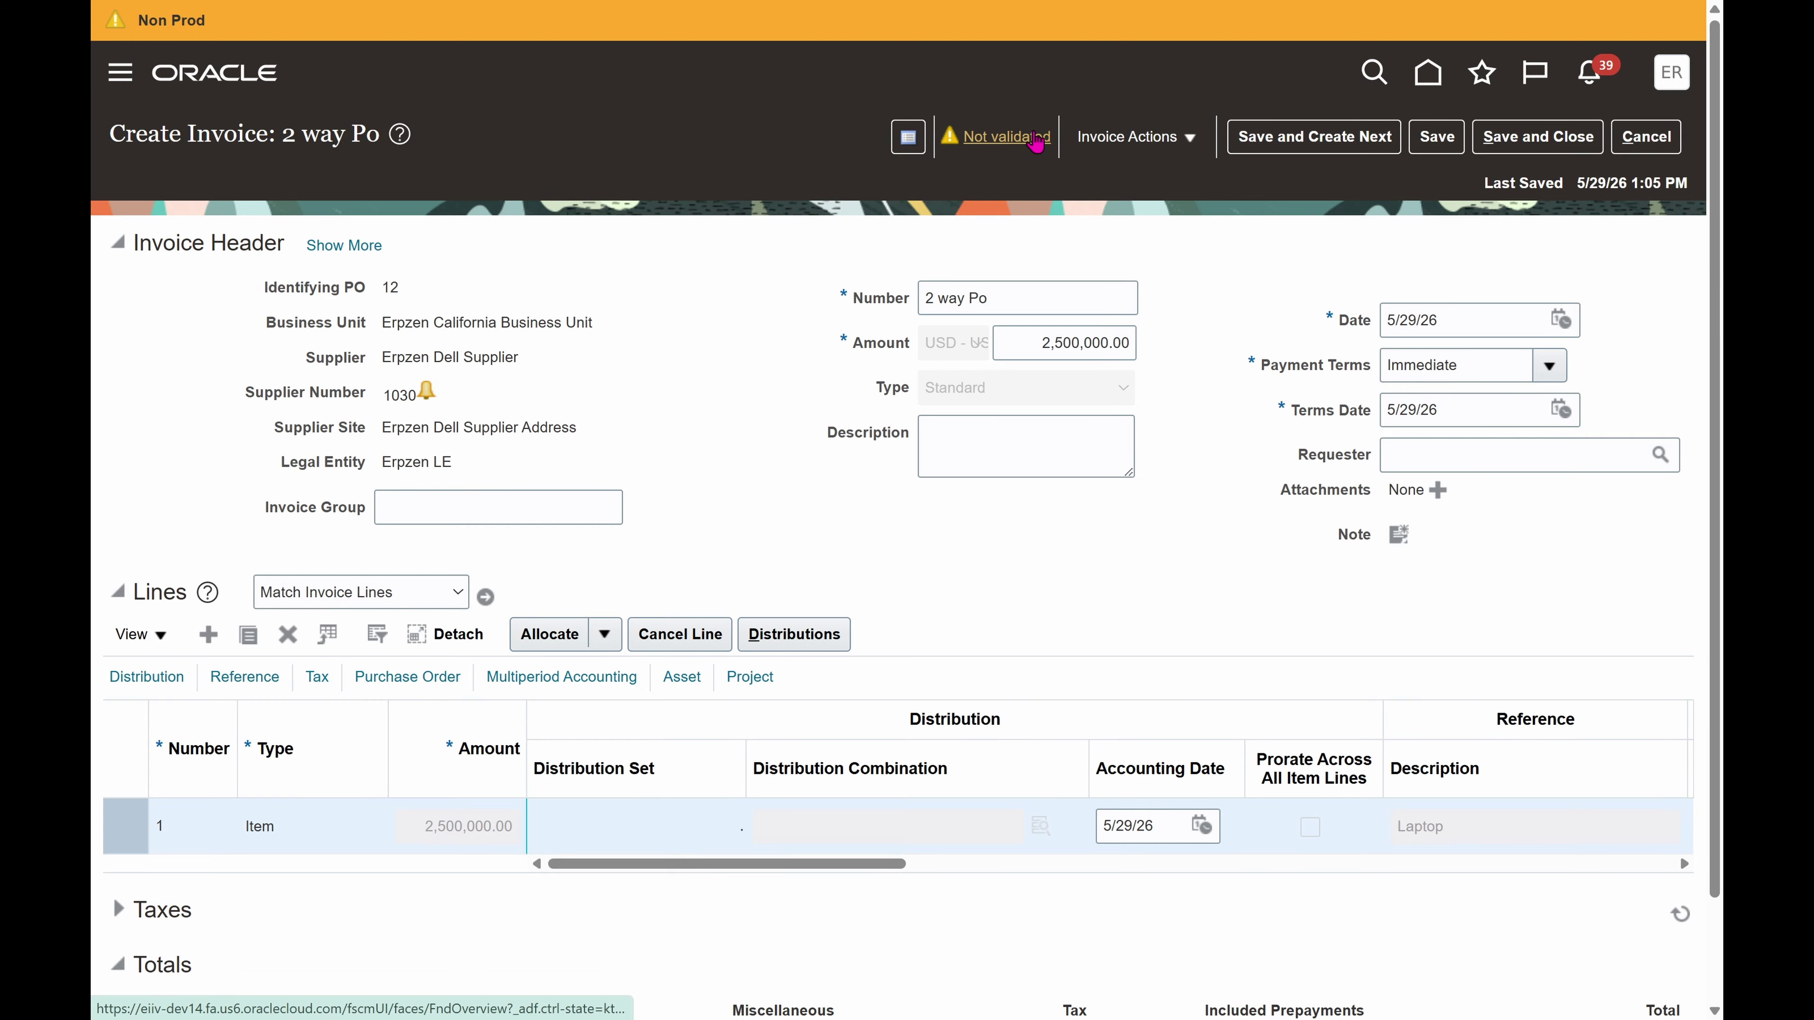
Step: Validate the 2 way Po invoice and post it to the ledger
{"action": "left_click", "coordinate": [1155, 146]}
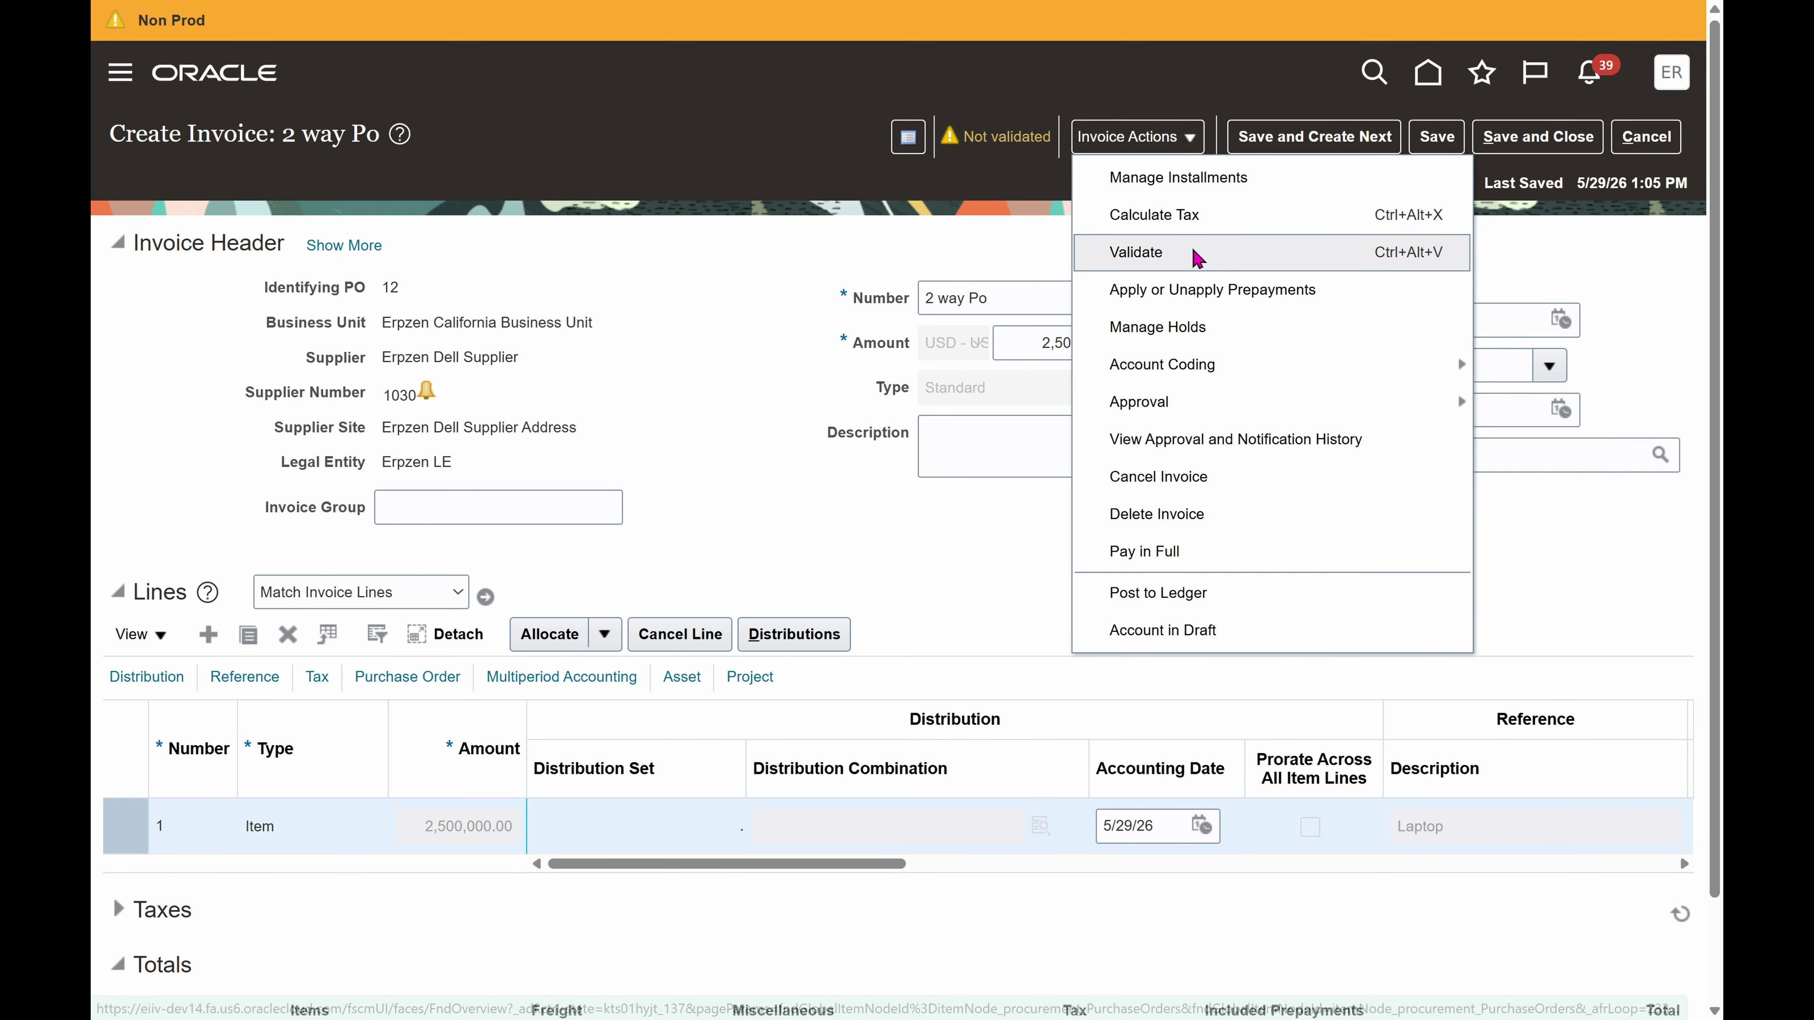
{"action": "left_click", "coordinate": [1163, 258]}
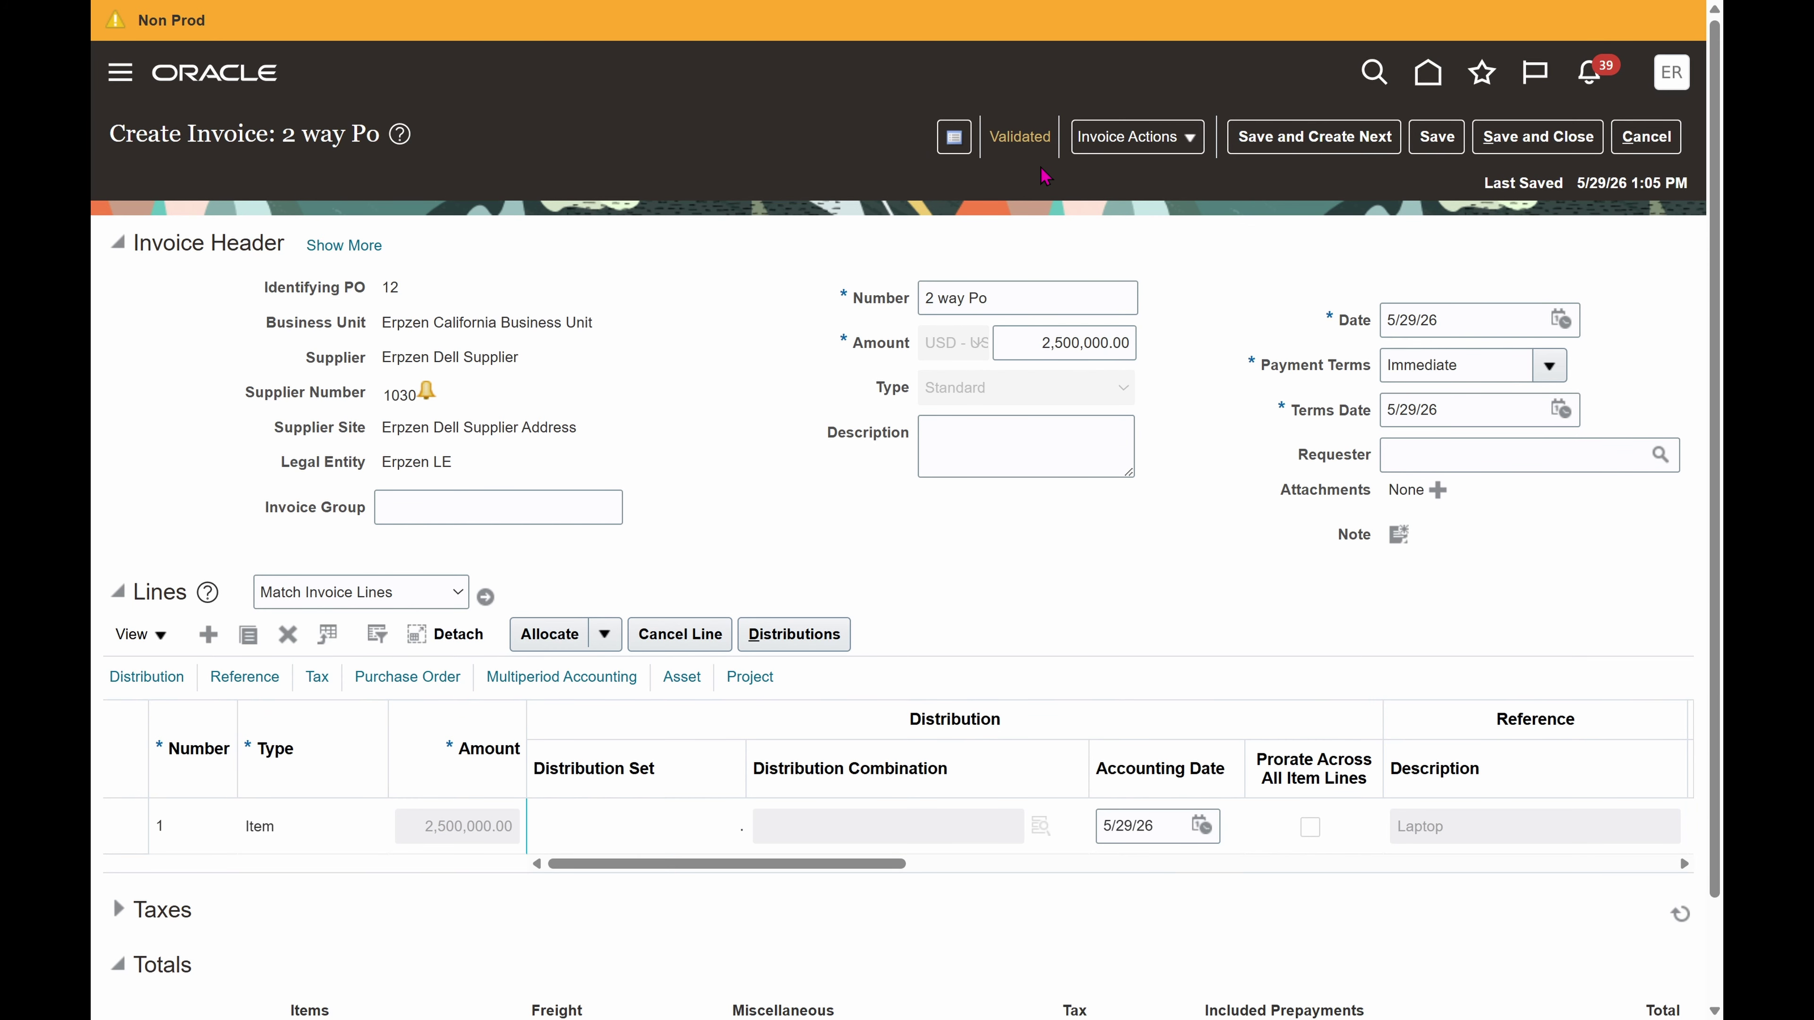
{"action": "left_click", "coordinate": [1145, 147]}
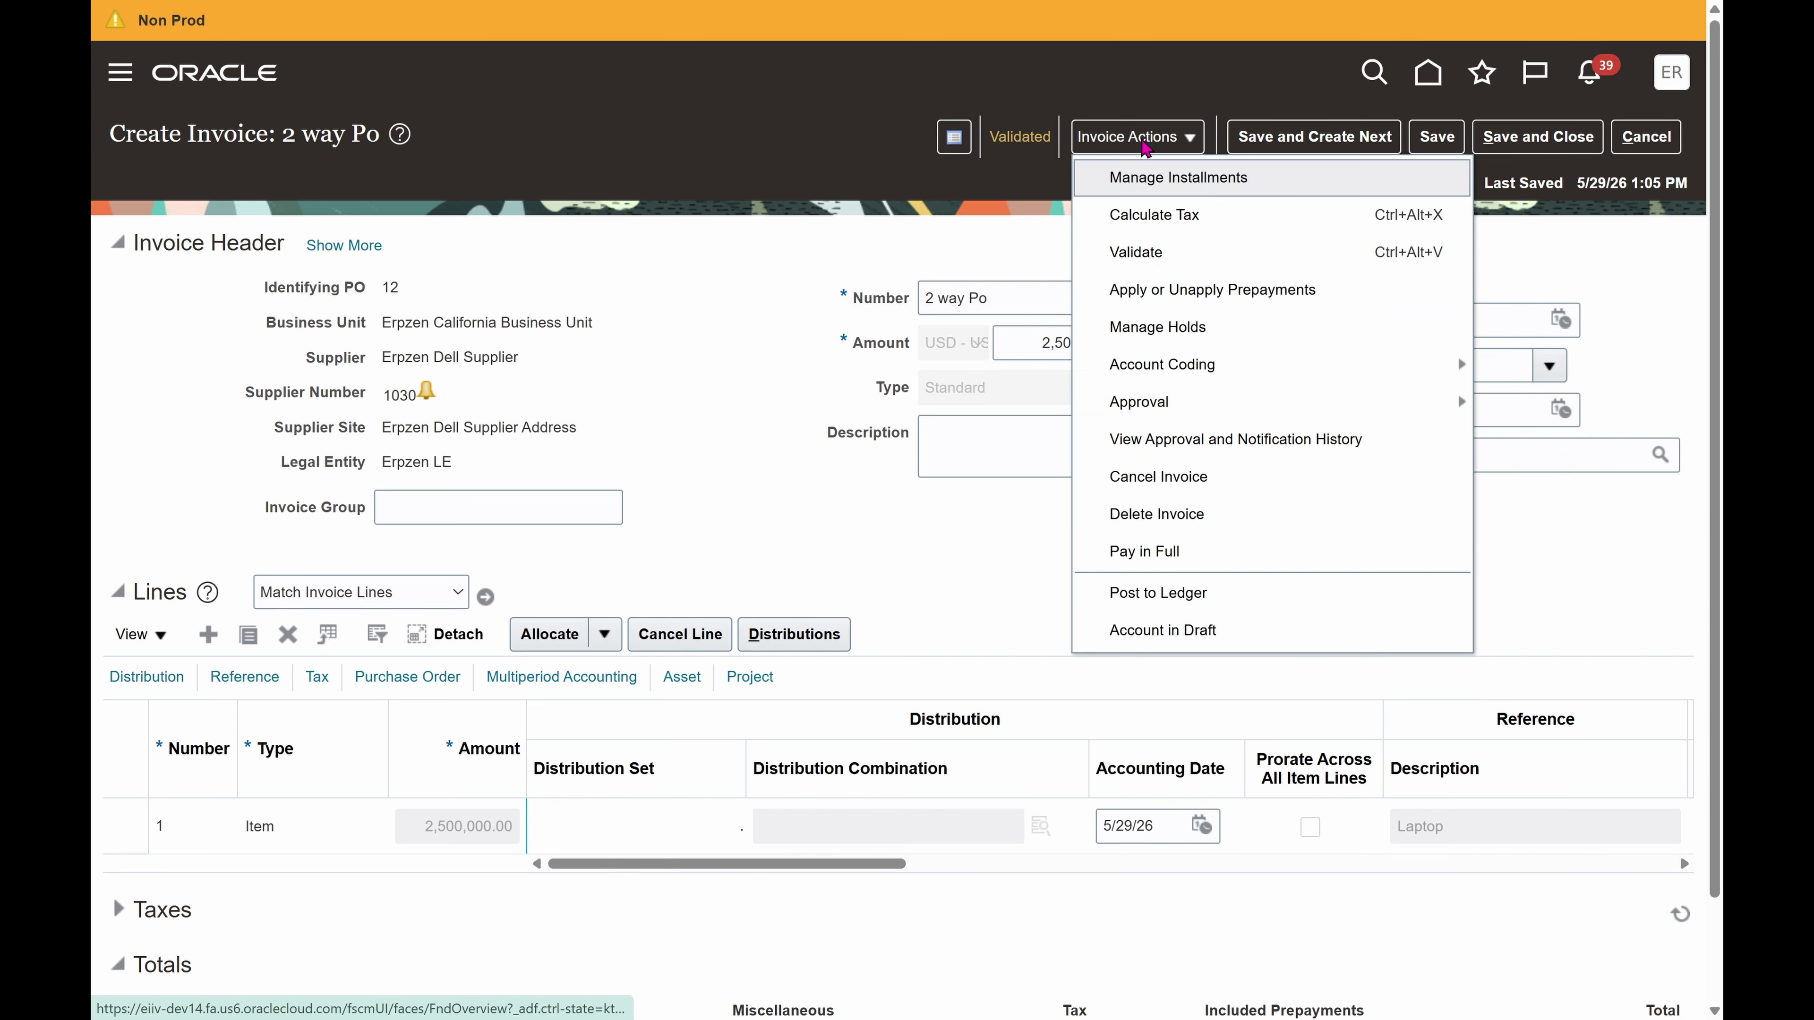
{"action": "left_click", "coordinate": [1183, 599]}
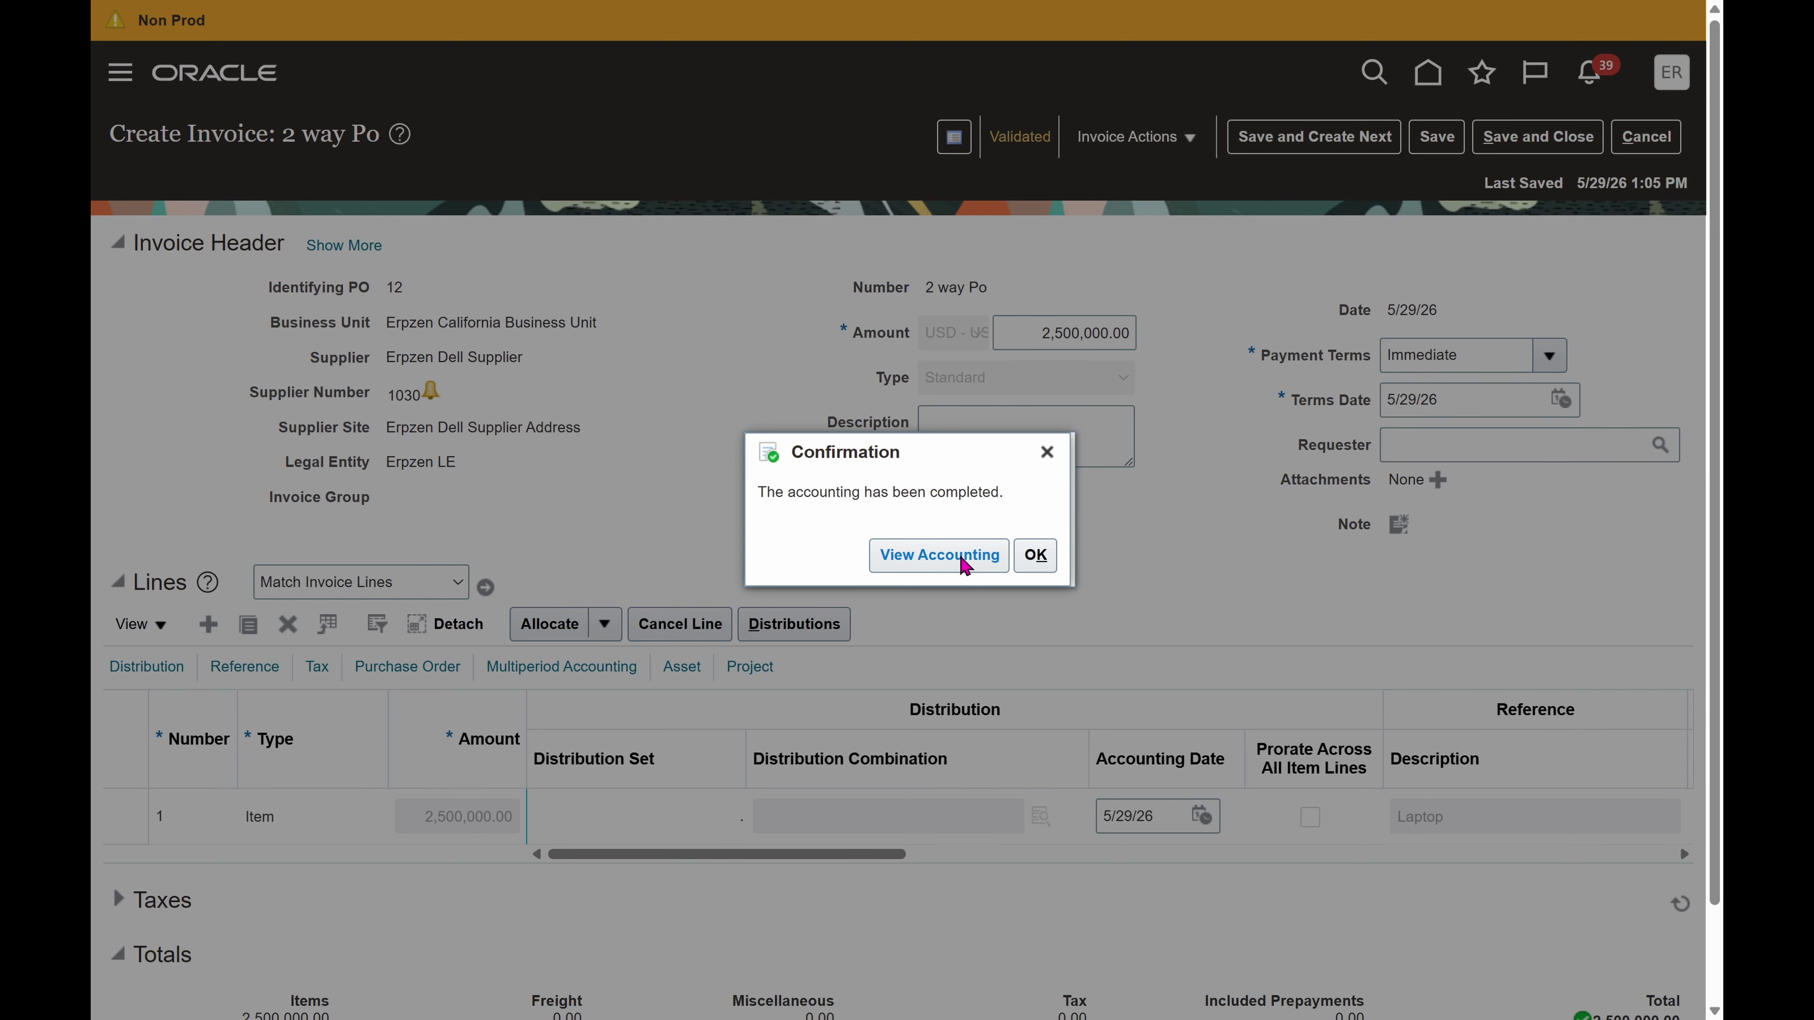
Step: View the posted invoice's accounting, examine the accrual and liability lines, and close the accounting view
{"action": "left_click", "coordinate": [965, 566]}
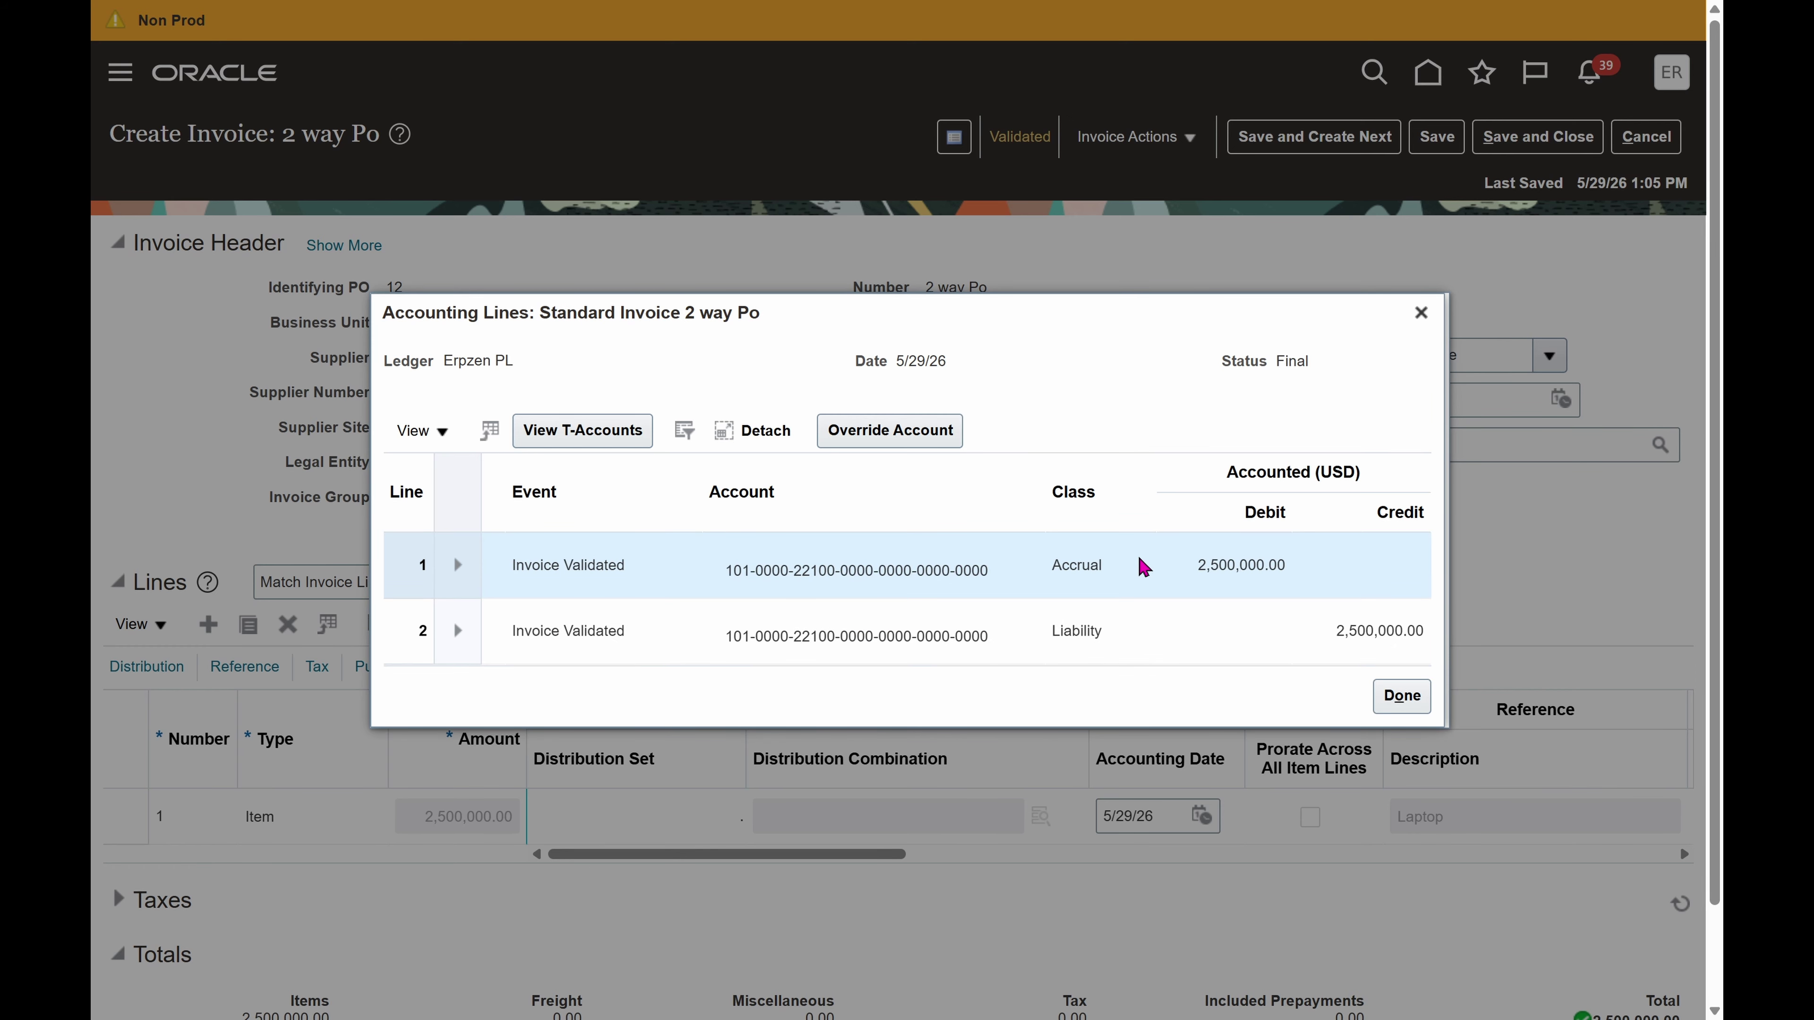
{"action": "left_click", "coordinate": [1183, 654]}
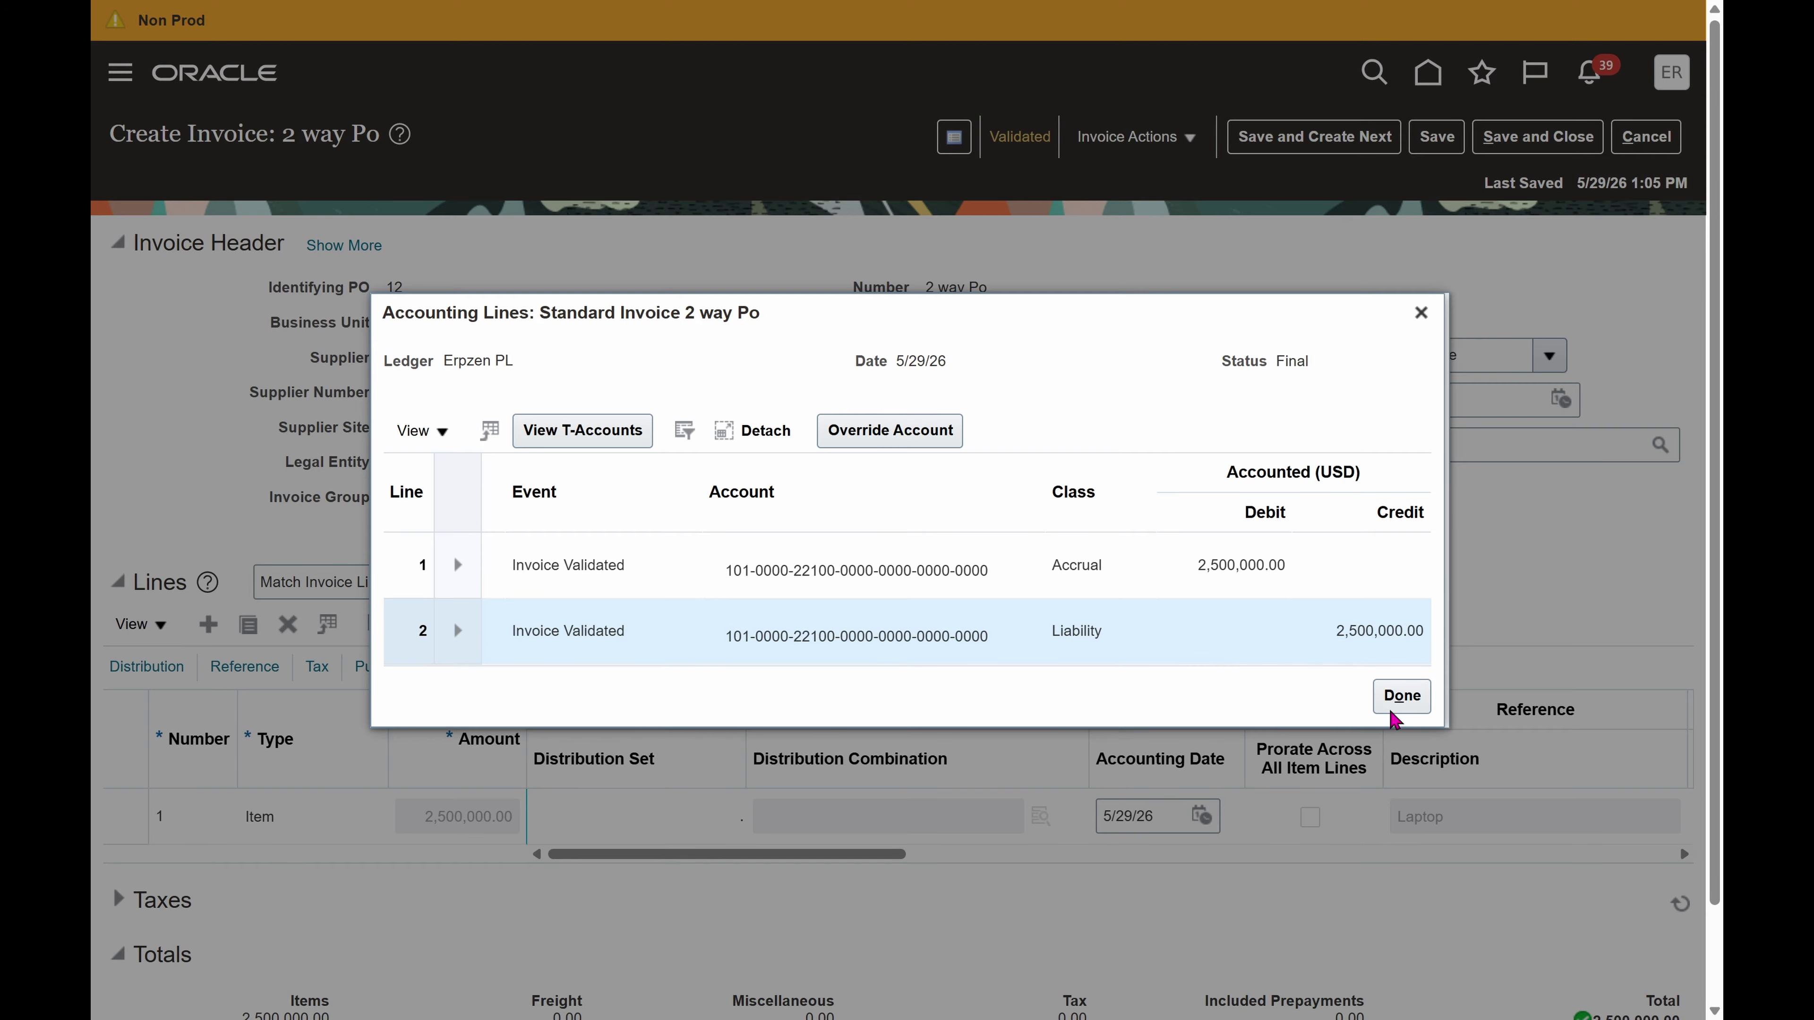
{"action": "left_click", "coordinate": [1402, 697]}
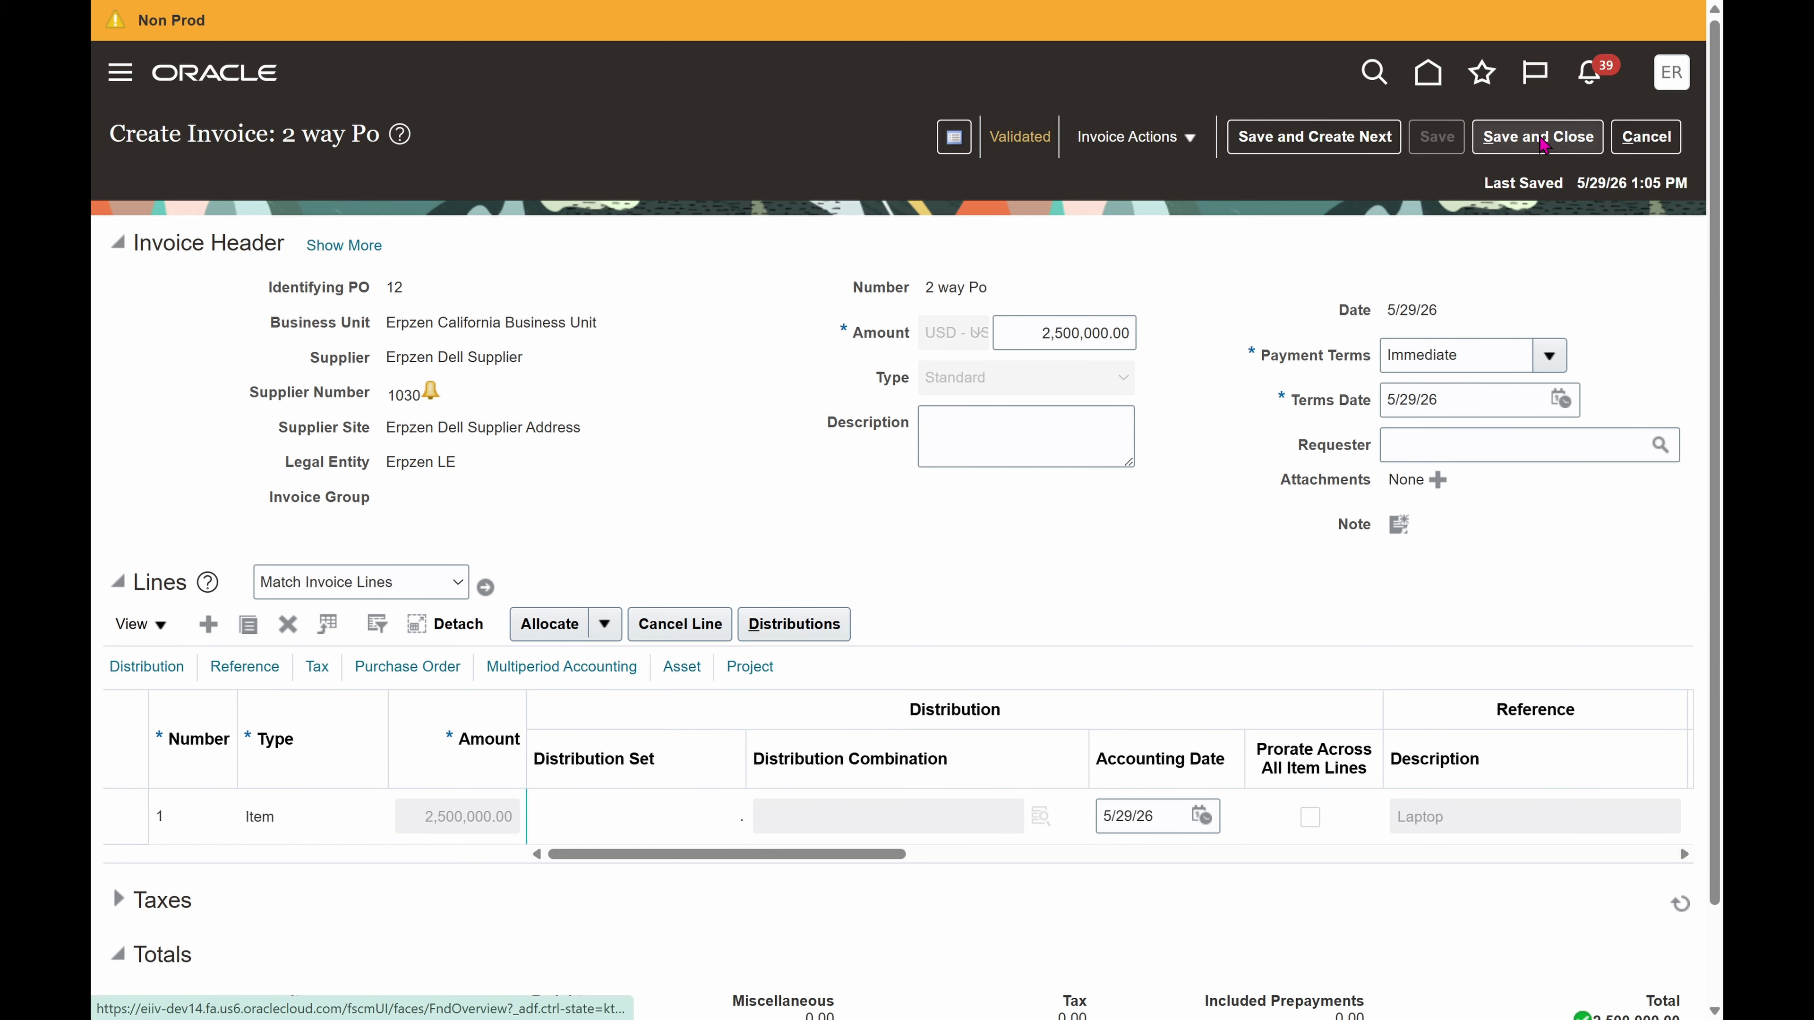
Step: Save and close the 2 way Po invoice and return to the home page
{"action": "left_click", "coordinate": [1543, 144]}
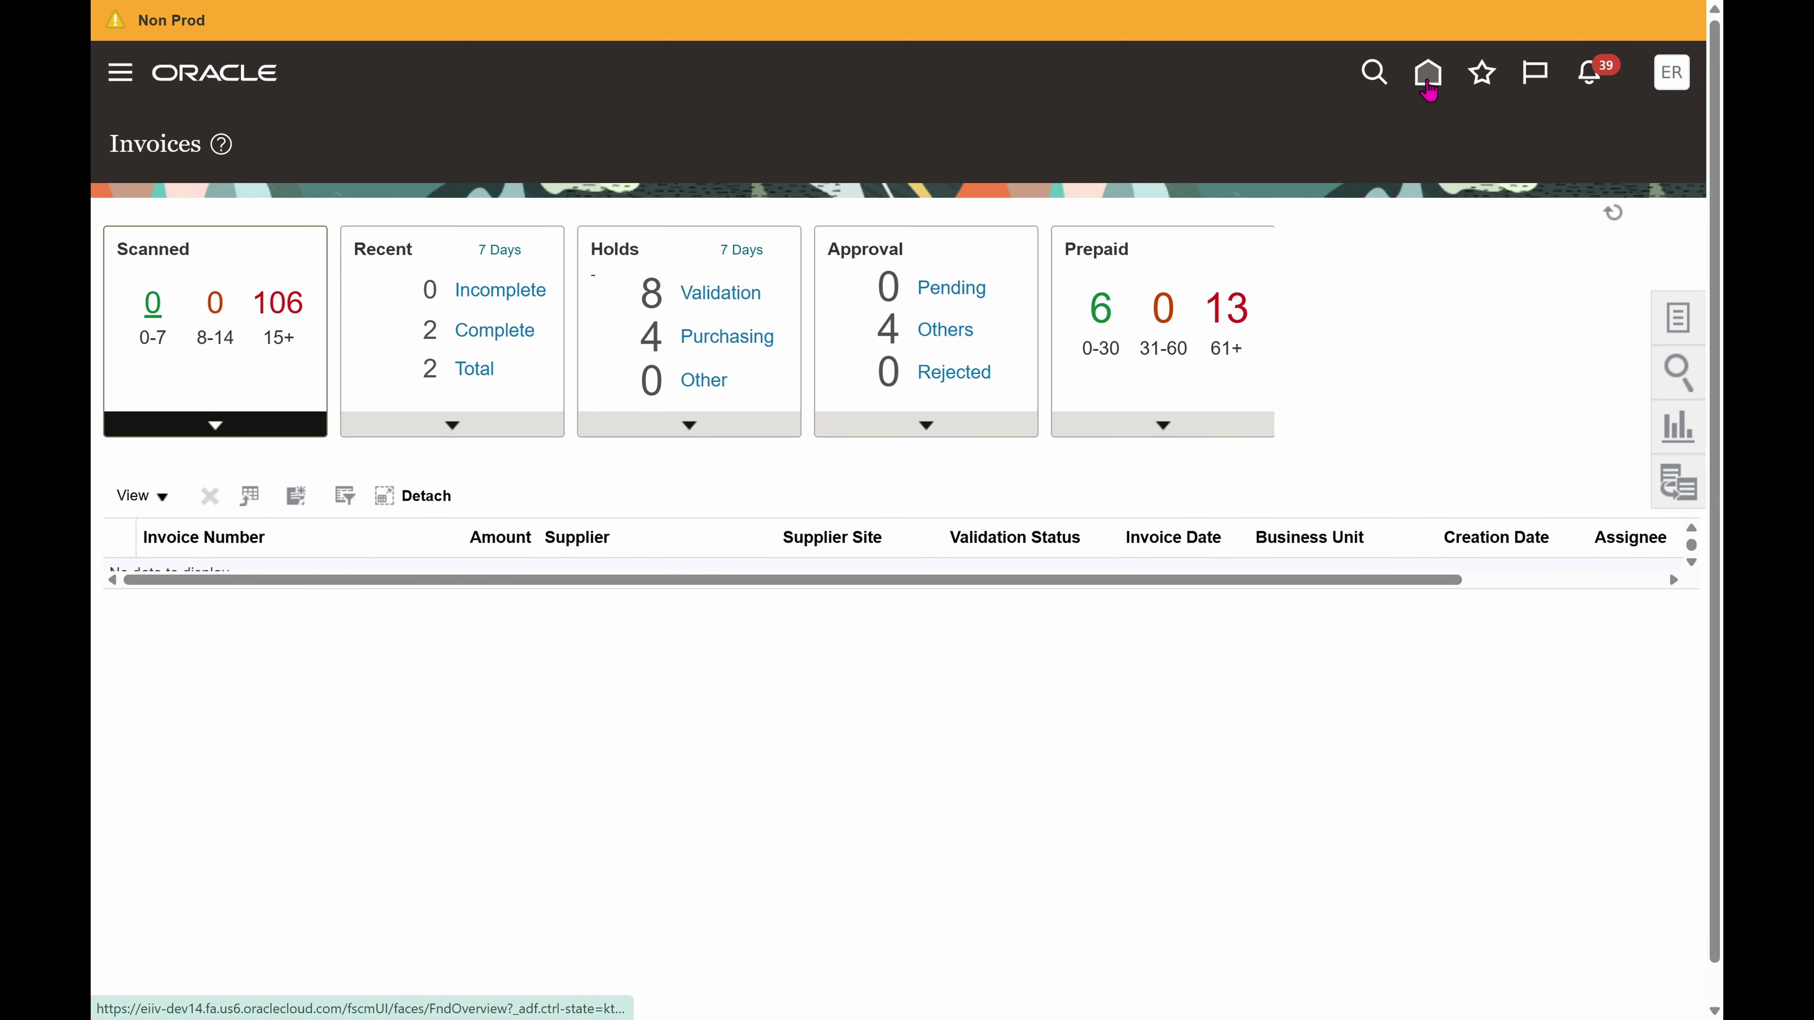
{"action": "left_click", "coordinate": [1427, 73]}
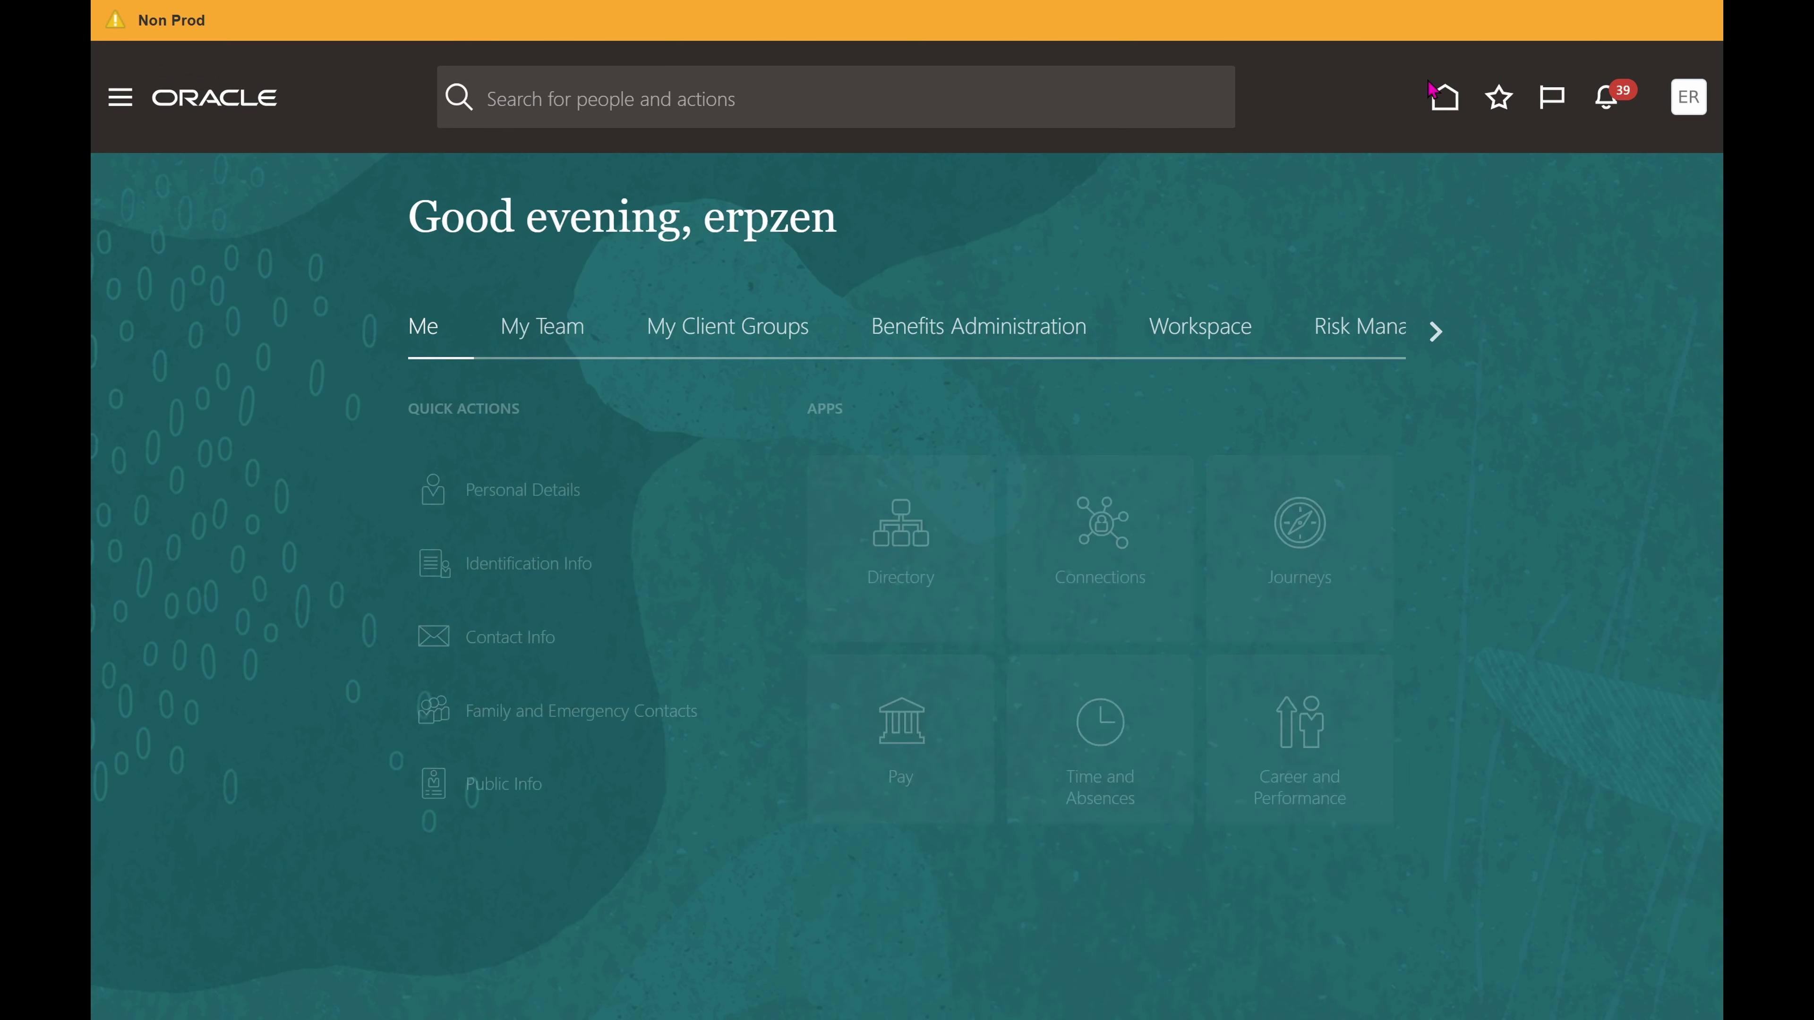